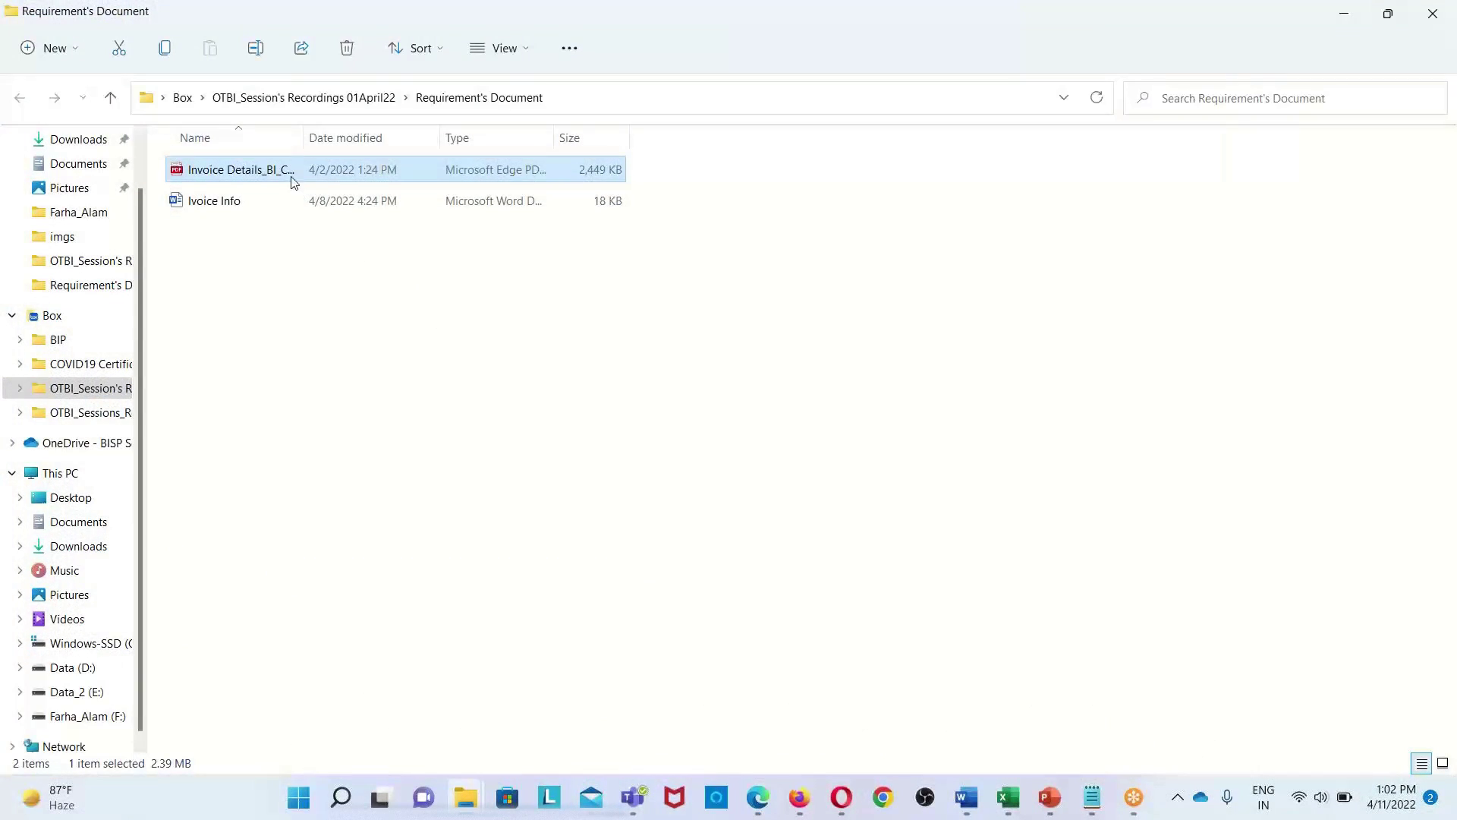
Open the Invoice Details_BI_Composer PDF and examine the columns of its invoice table
left_click(282, 169)
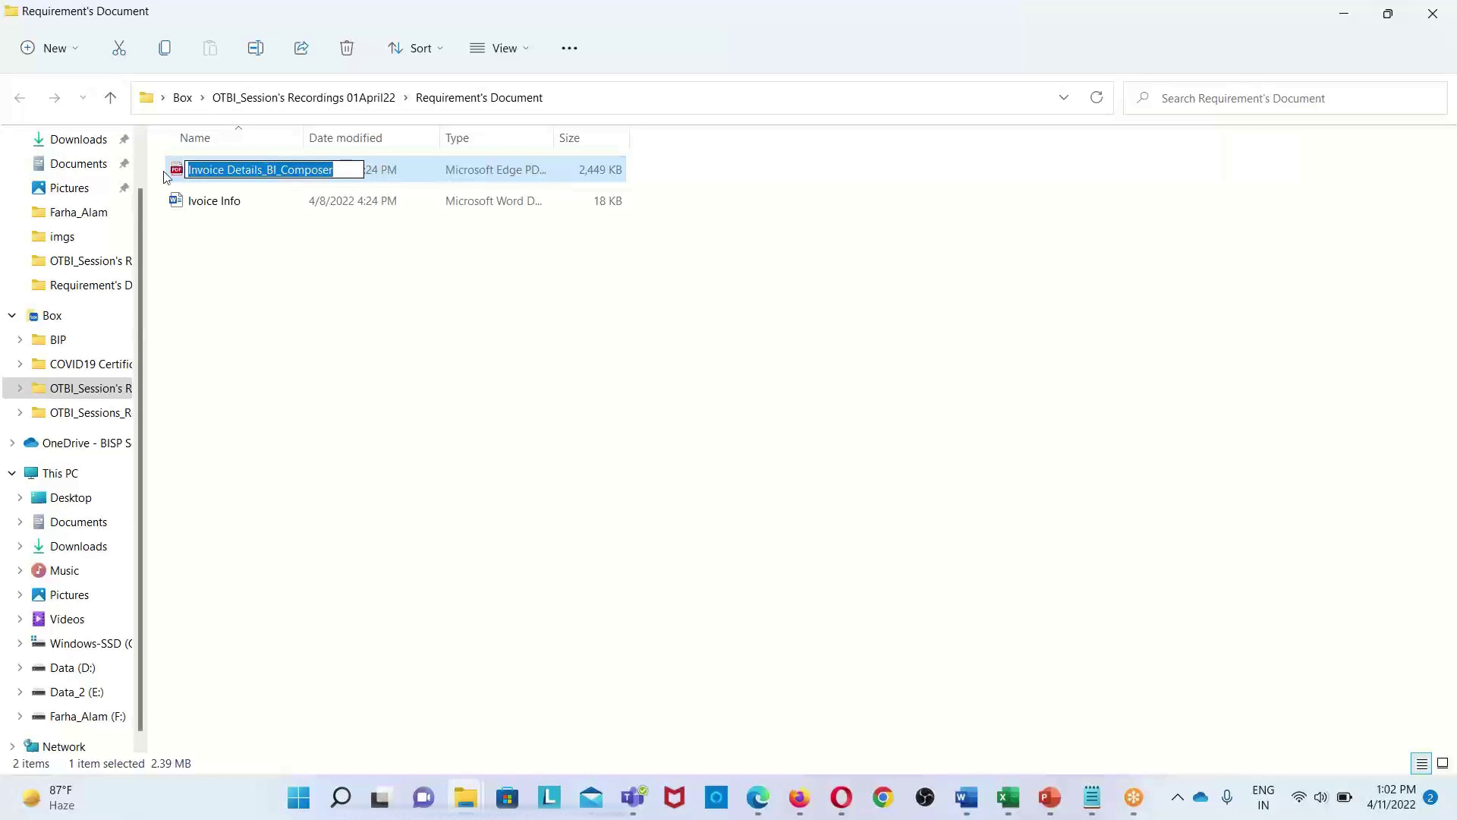
key("Return")
key("Return")
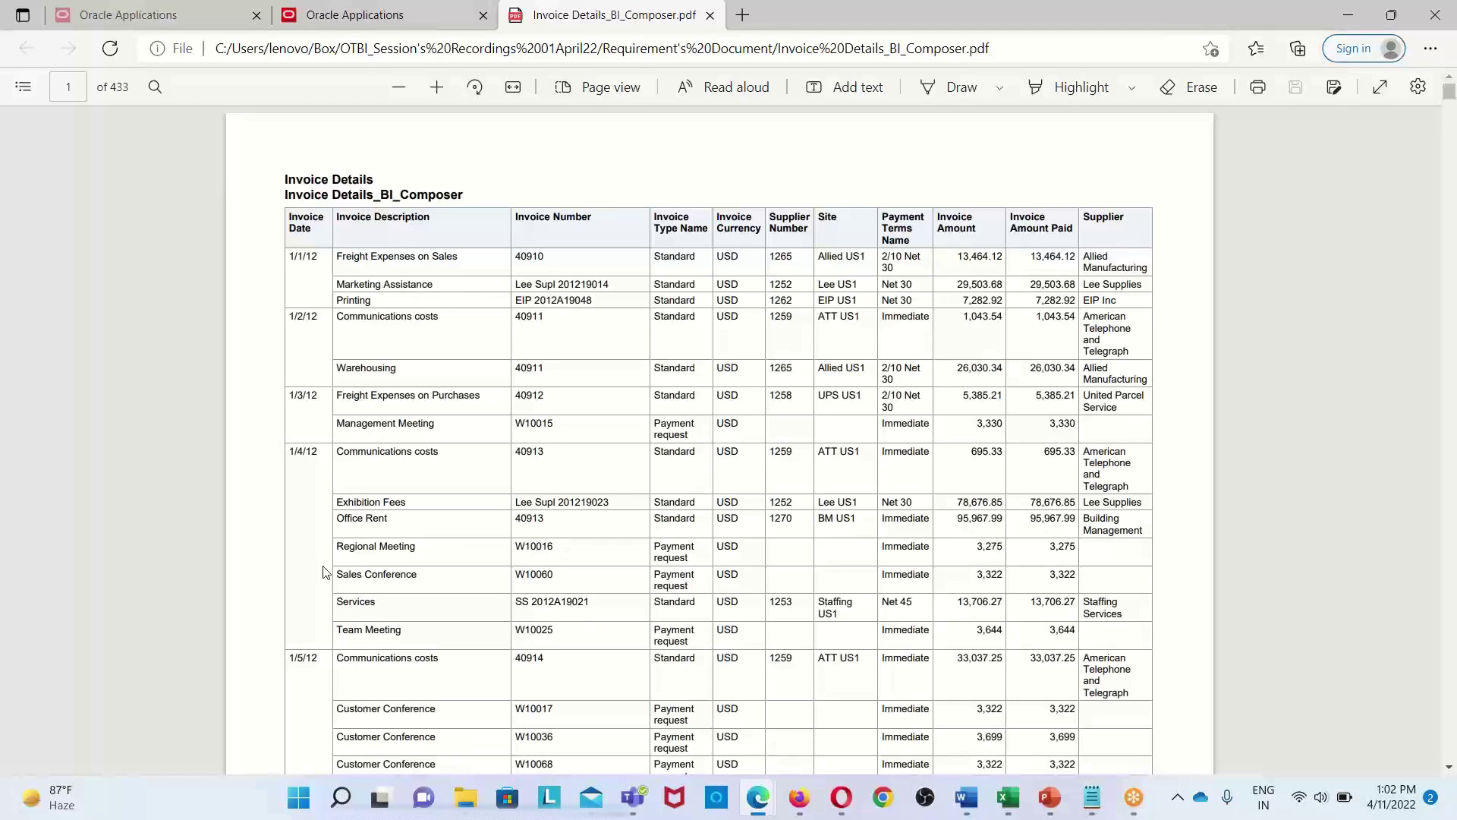
scroll(987, 425, "down", 2)
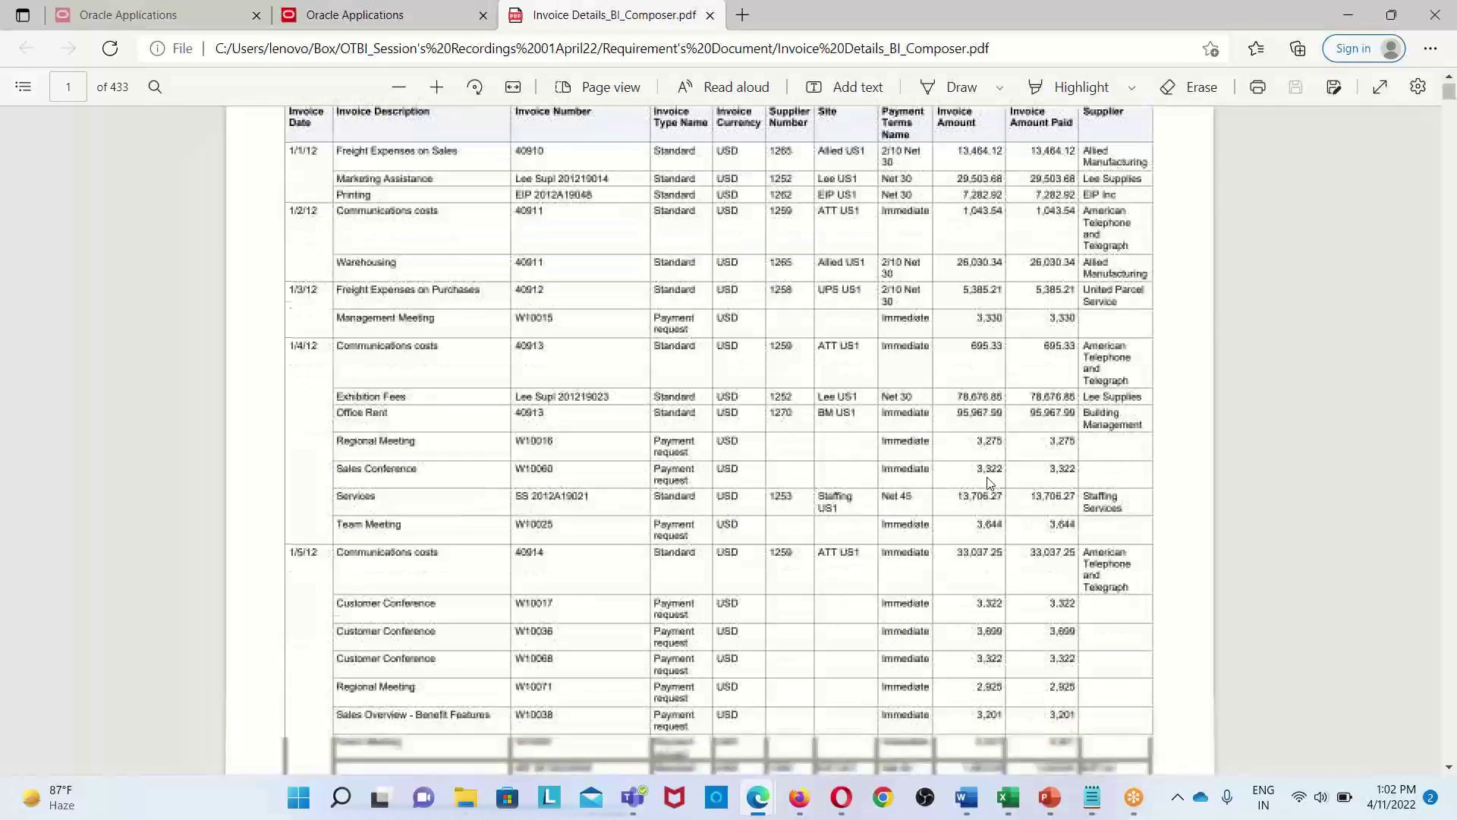
scroll(683, 470, "up", 2)
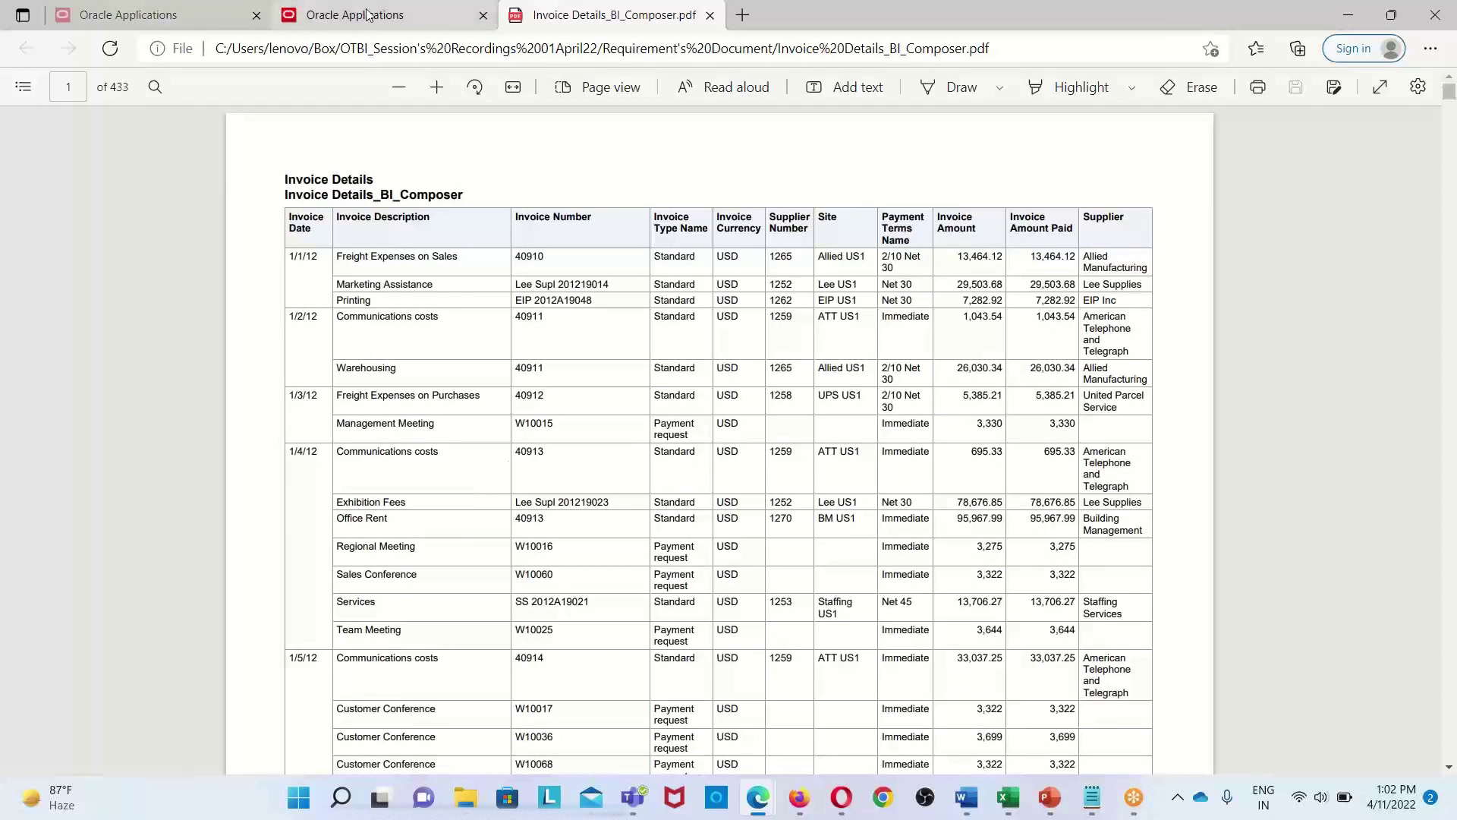
Switch to Oracle Applications and open the Reports and Analytics work area from the Tools group
left_click(410, 16)
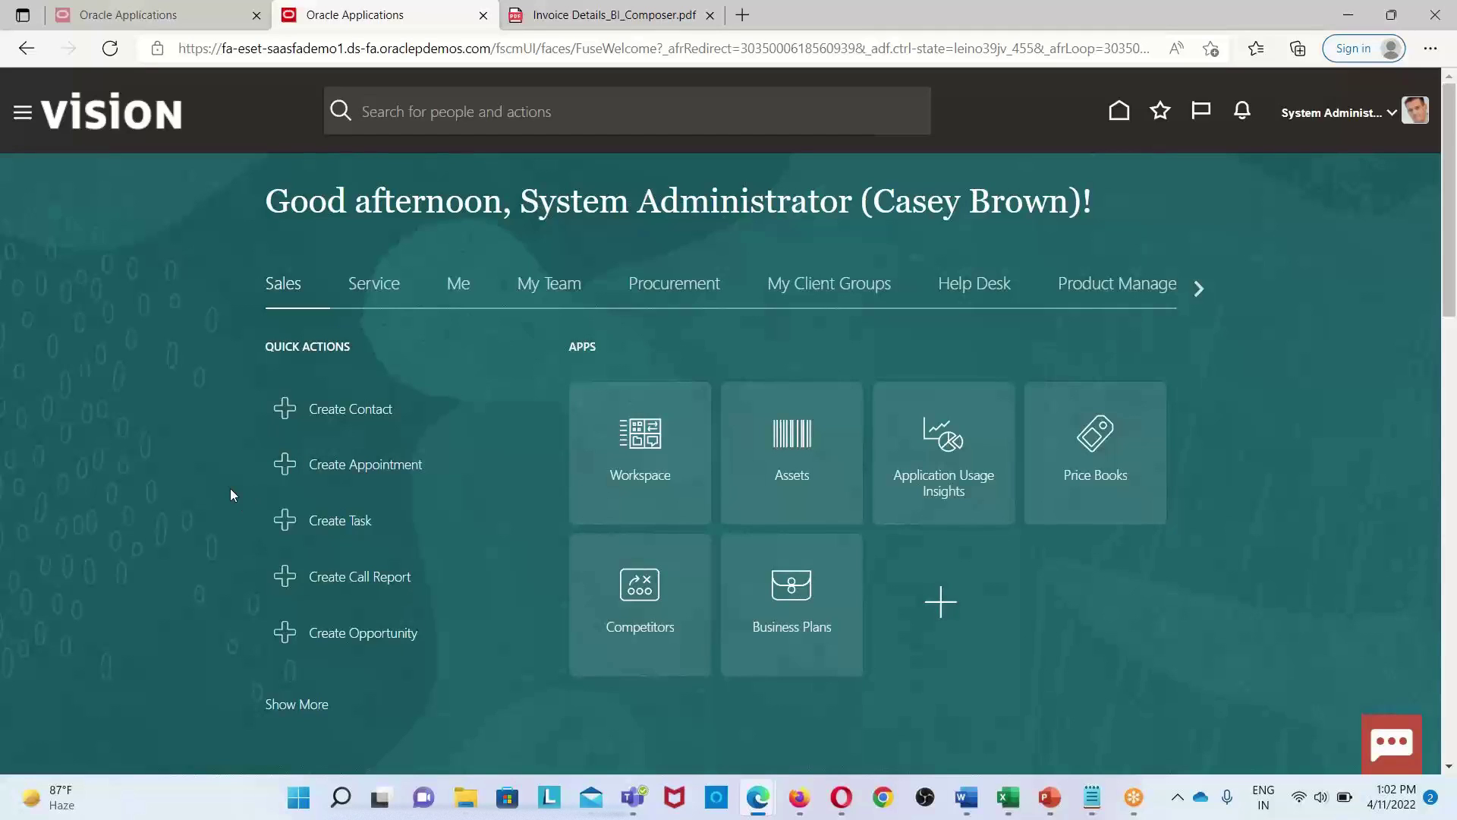
left_click(22, 115)
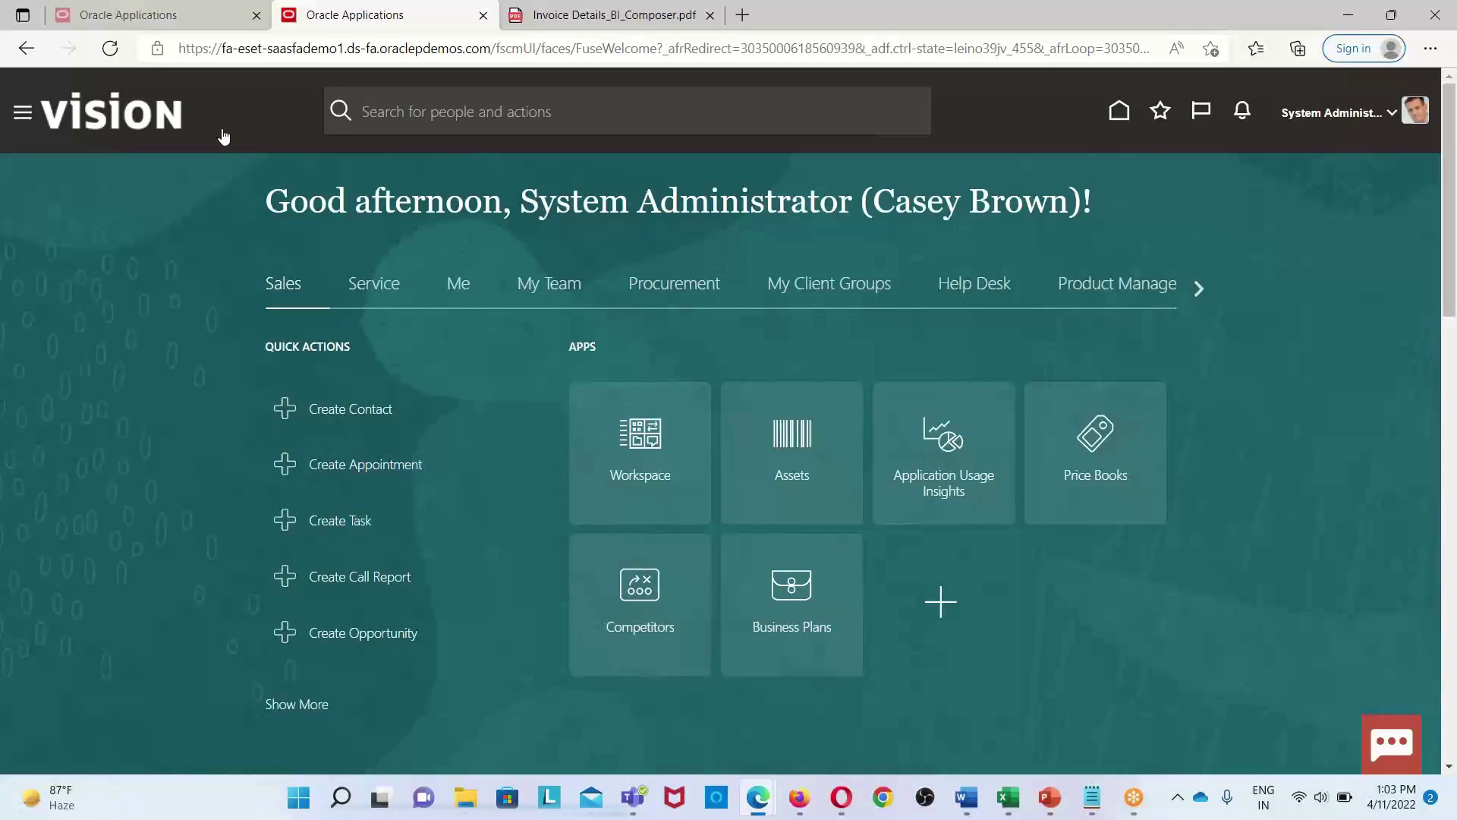
scroll(387, 225, "down", 4)
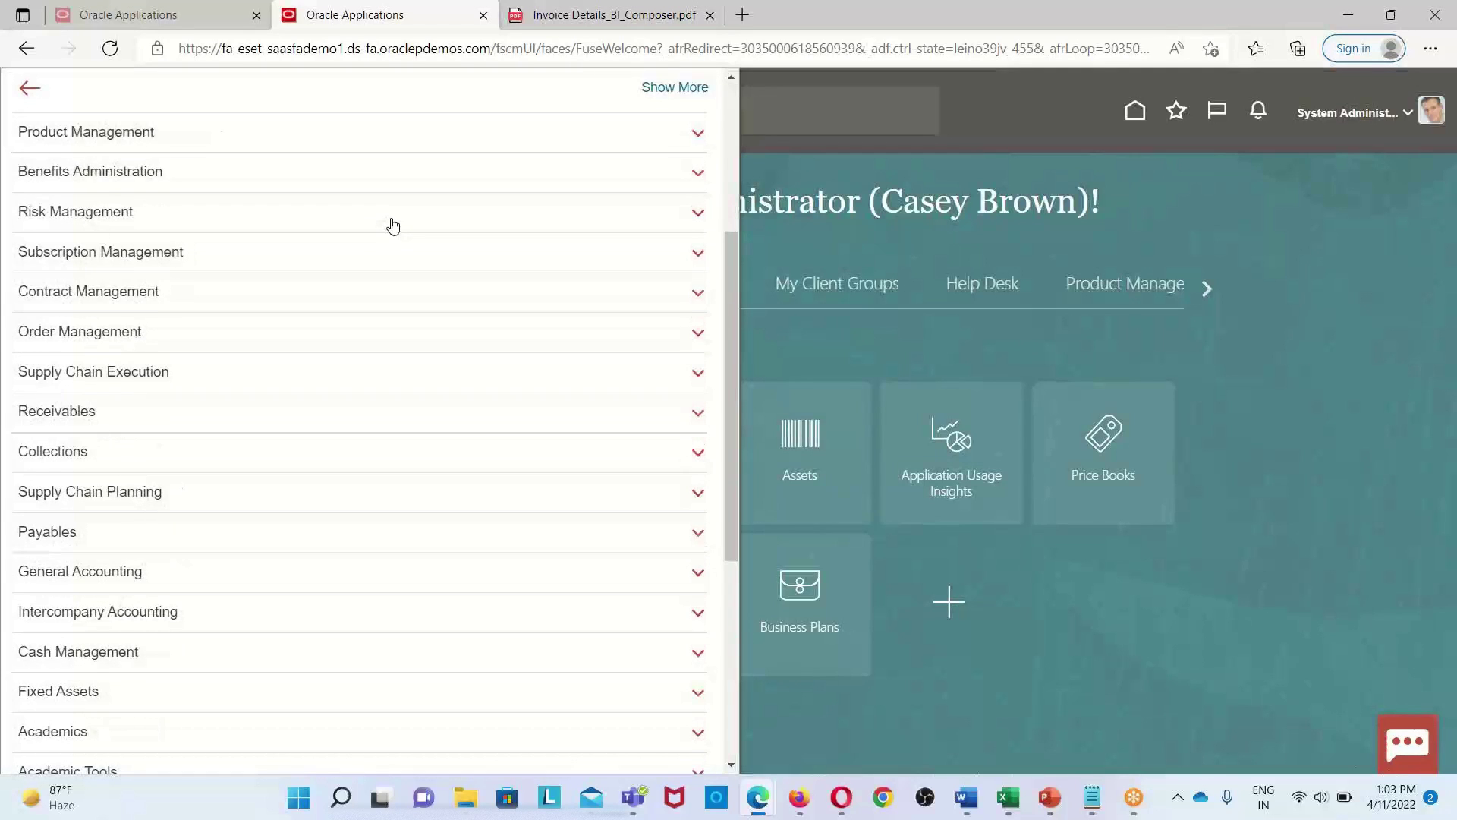
scroll(392, 225, "down", 5)
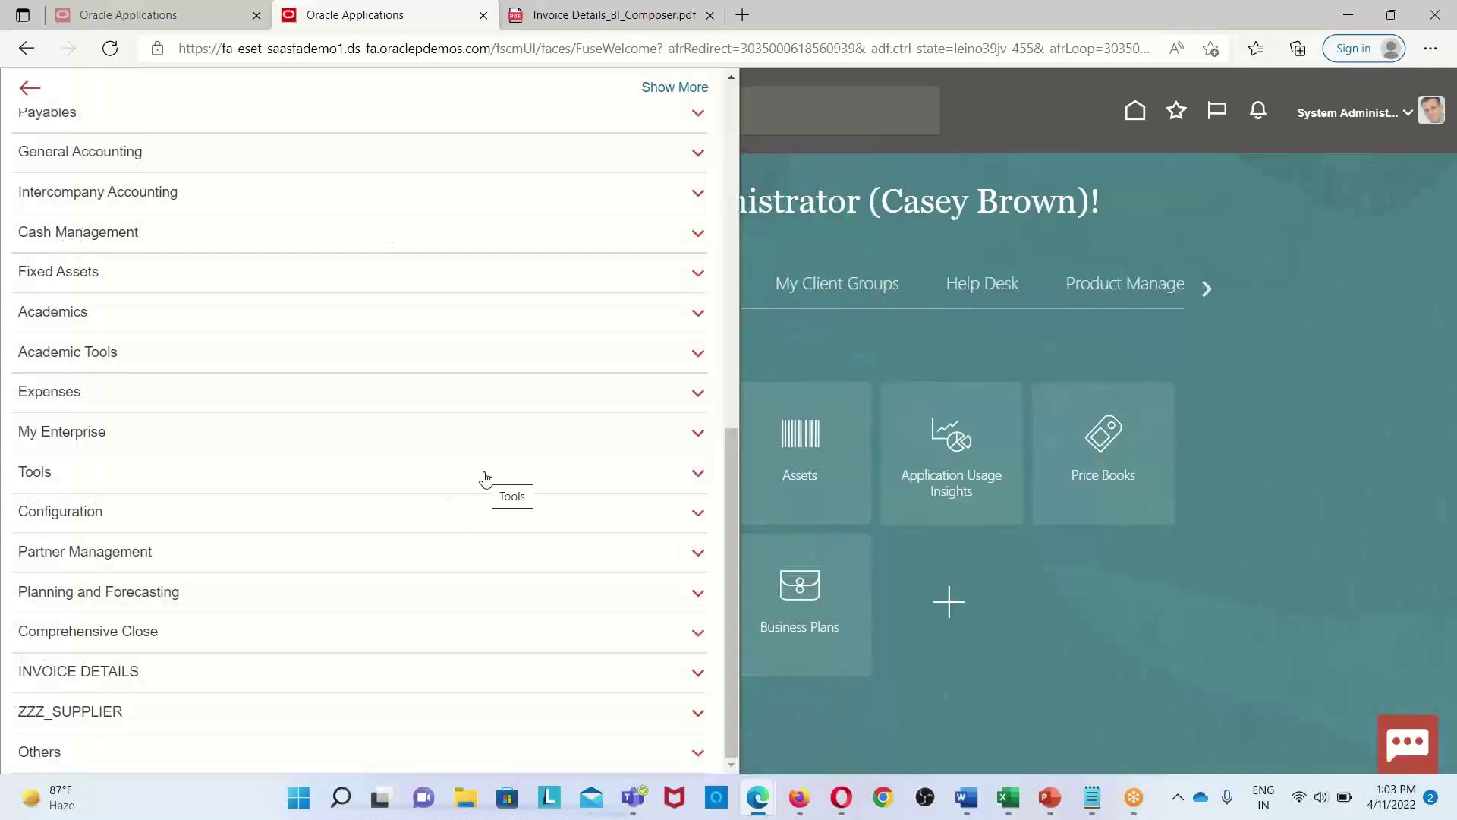
left_click(486, 478)
scroll(676, 459, "down", 1)
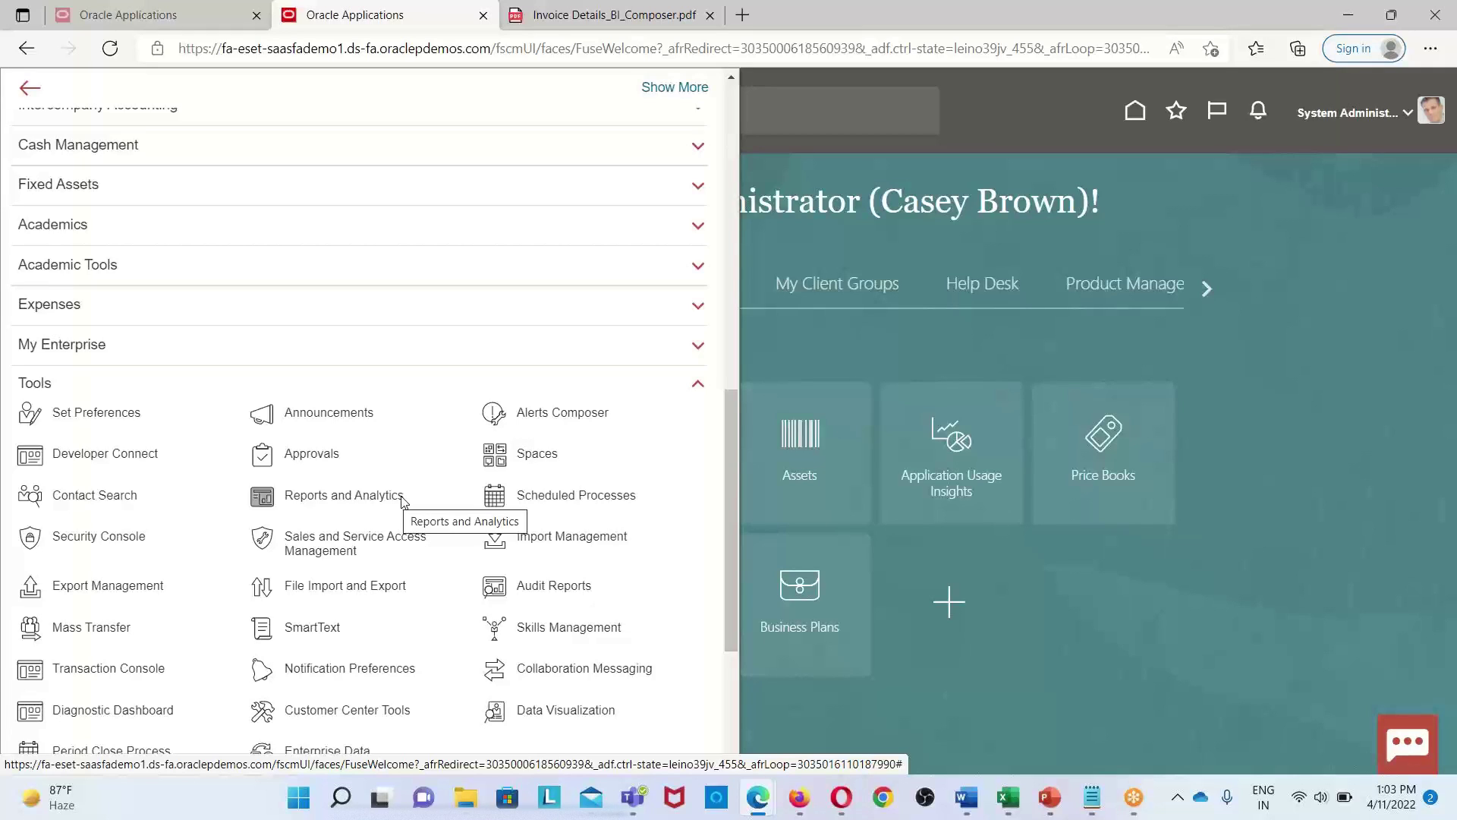
scroll(403, 504, "up", 3)
scroll(401, 508, "down", 3)
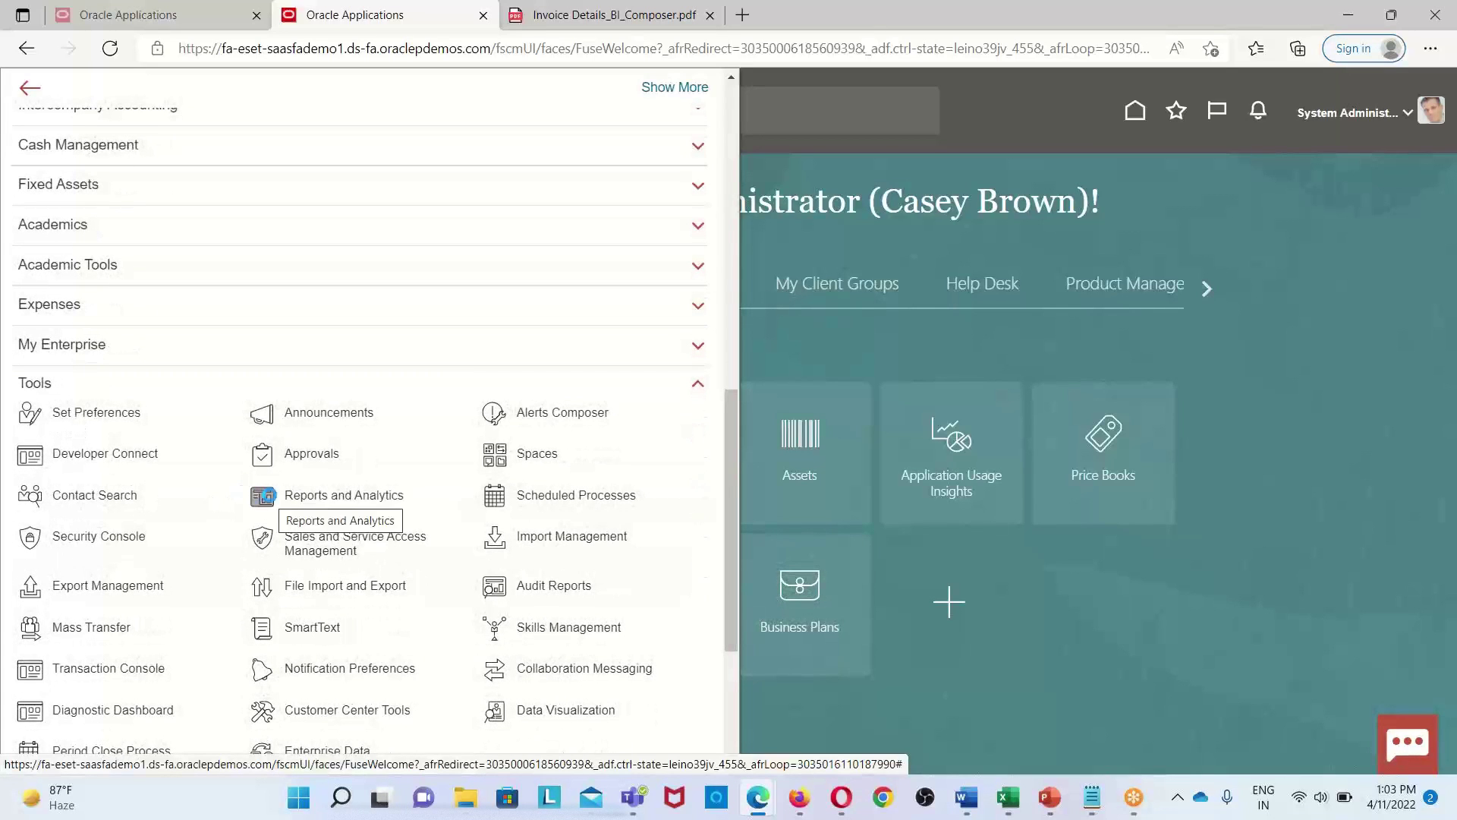
left_click(263, 497)
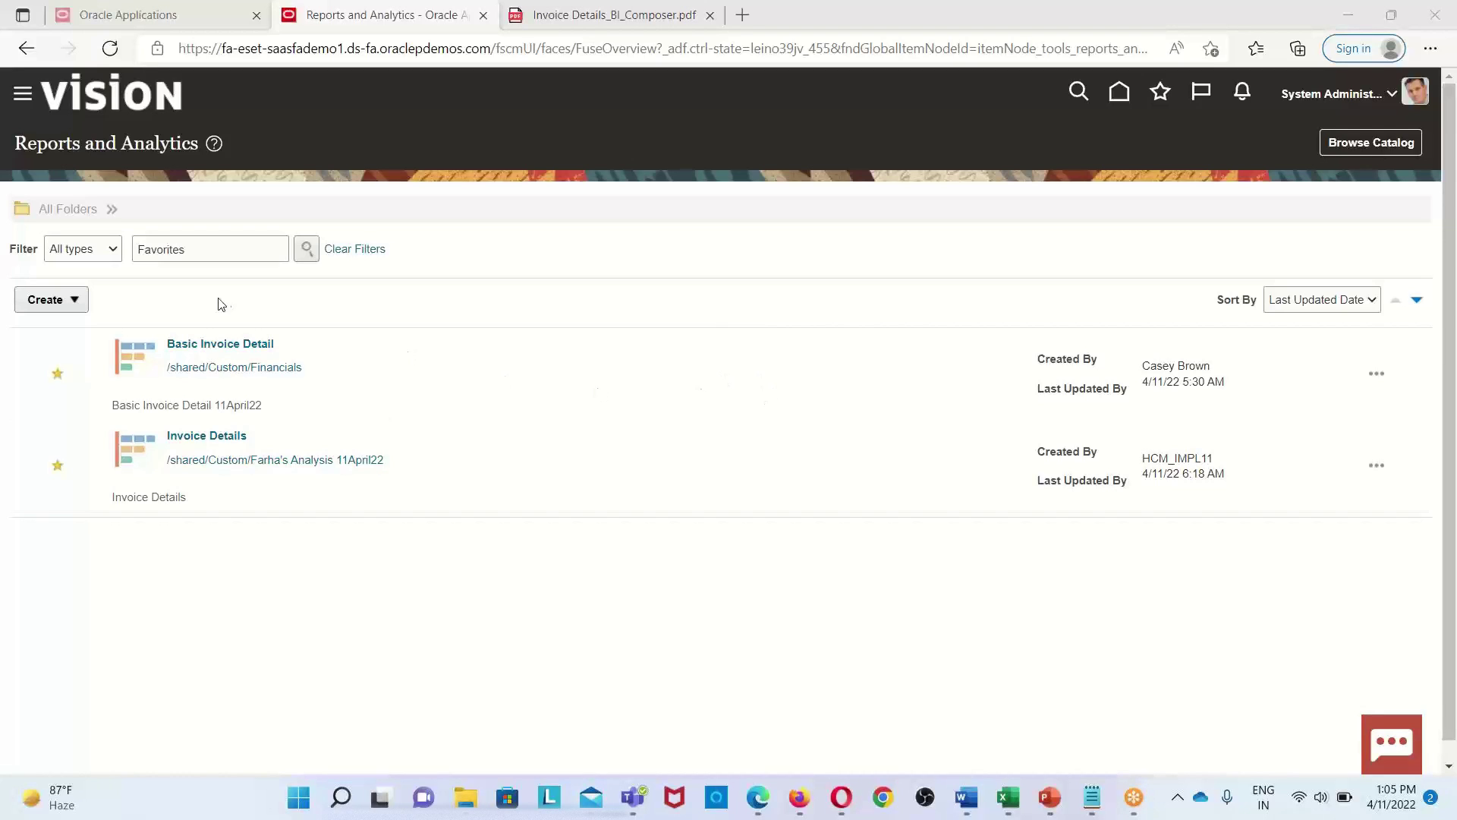
Create a new analysis on the Payables Invoices - Transactions Real Time subject area, searching for "payables" to find it
left_click(74, 301)
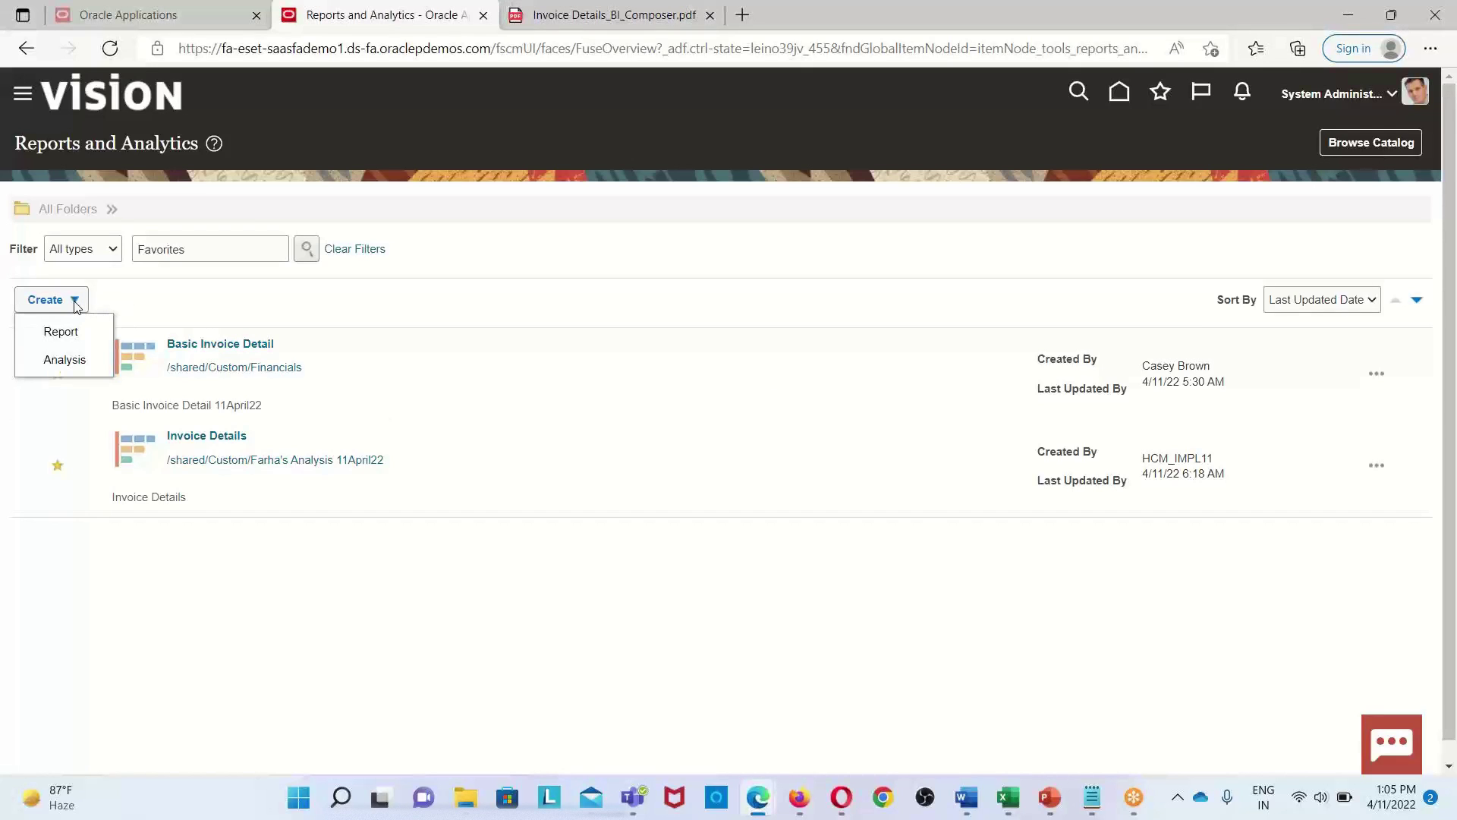
left_click(64, 360)
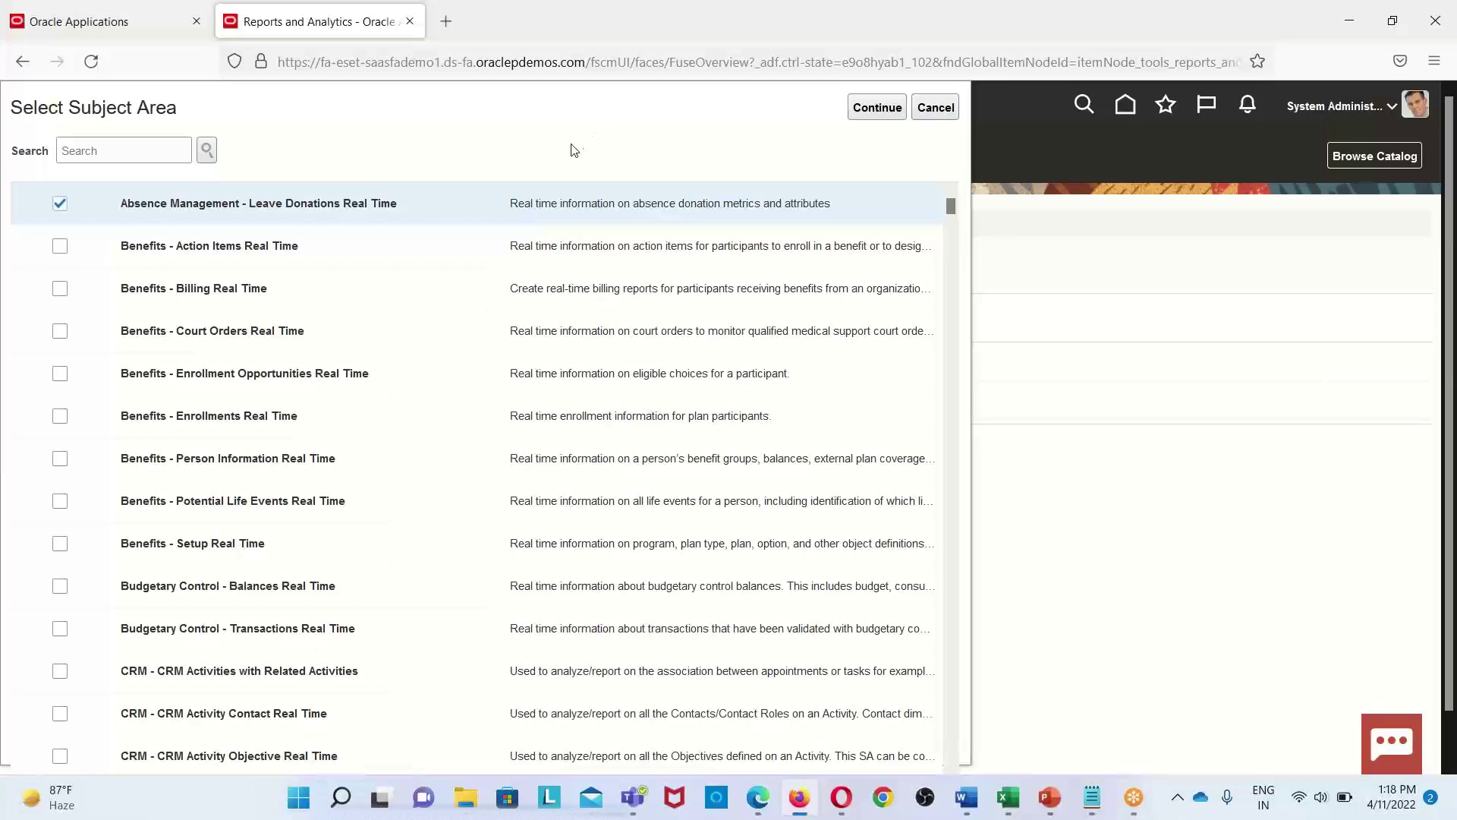
left_click(63, 205)
left_click(160, 147)
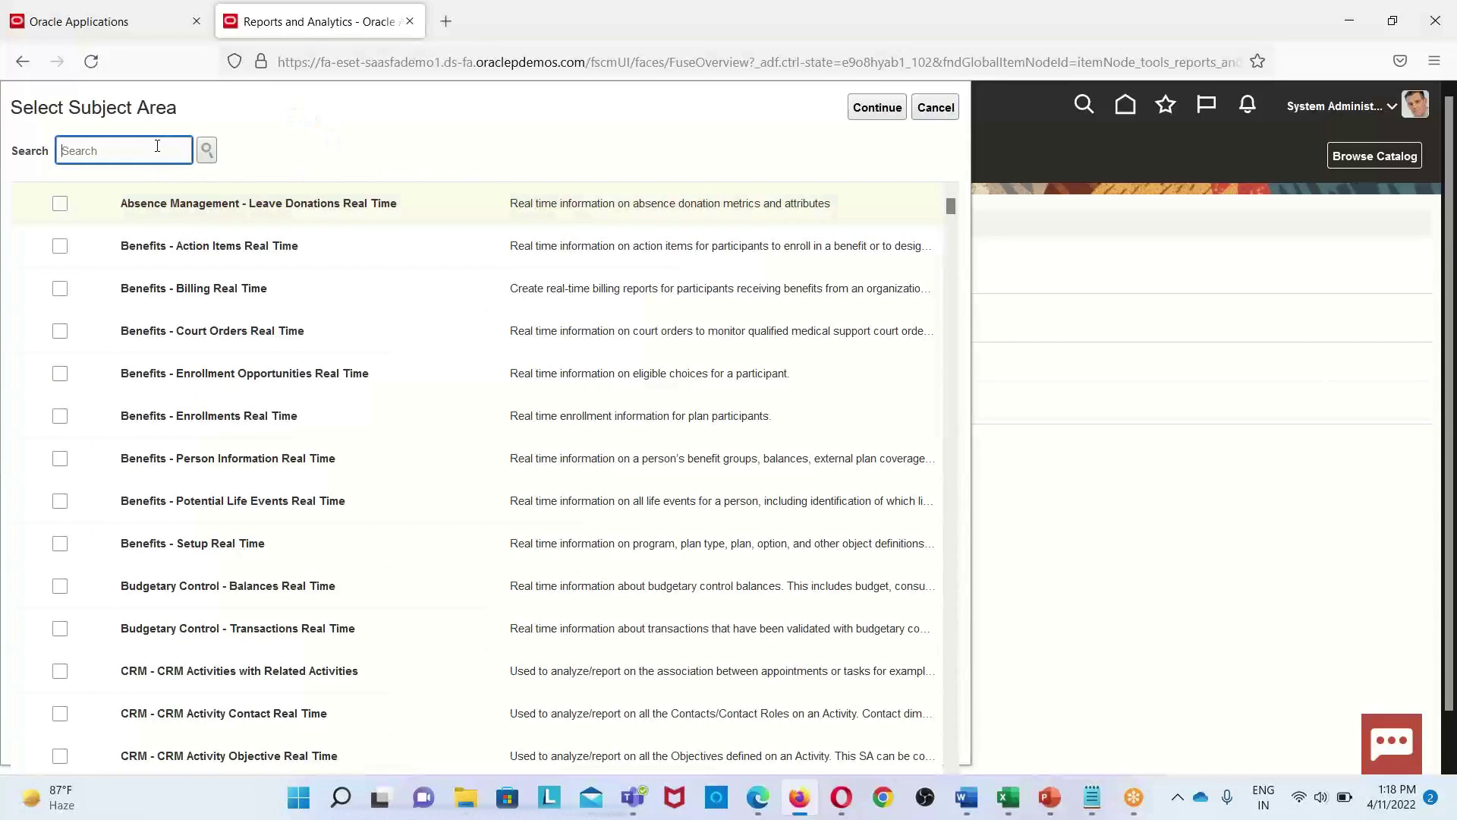
type("pa")
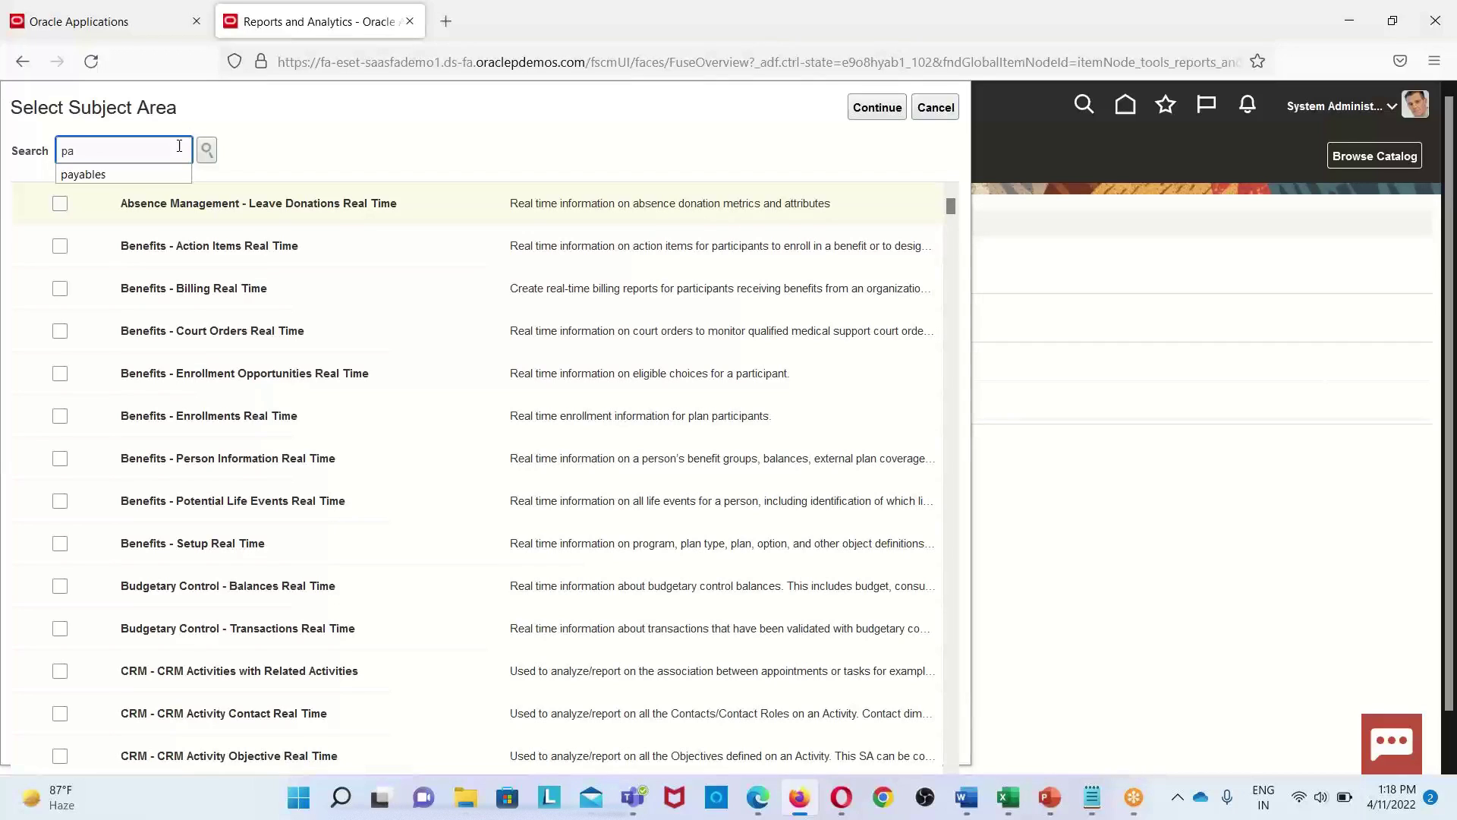
left_click(123, 171)
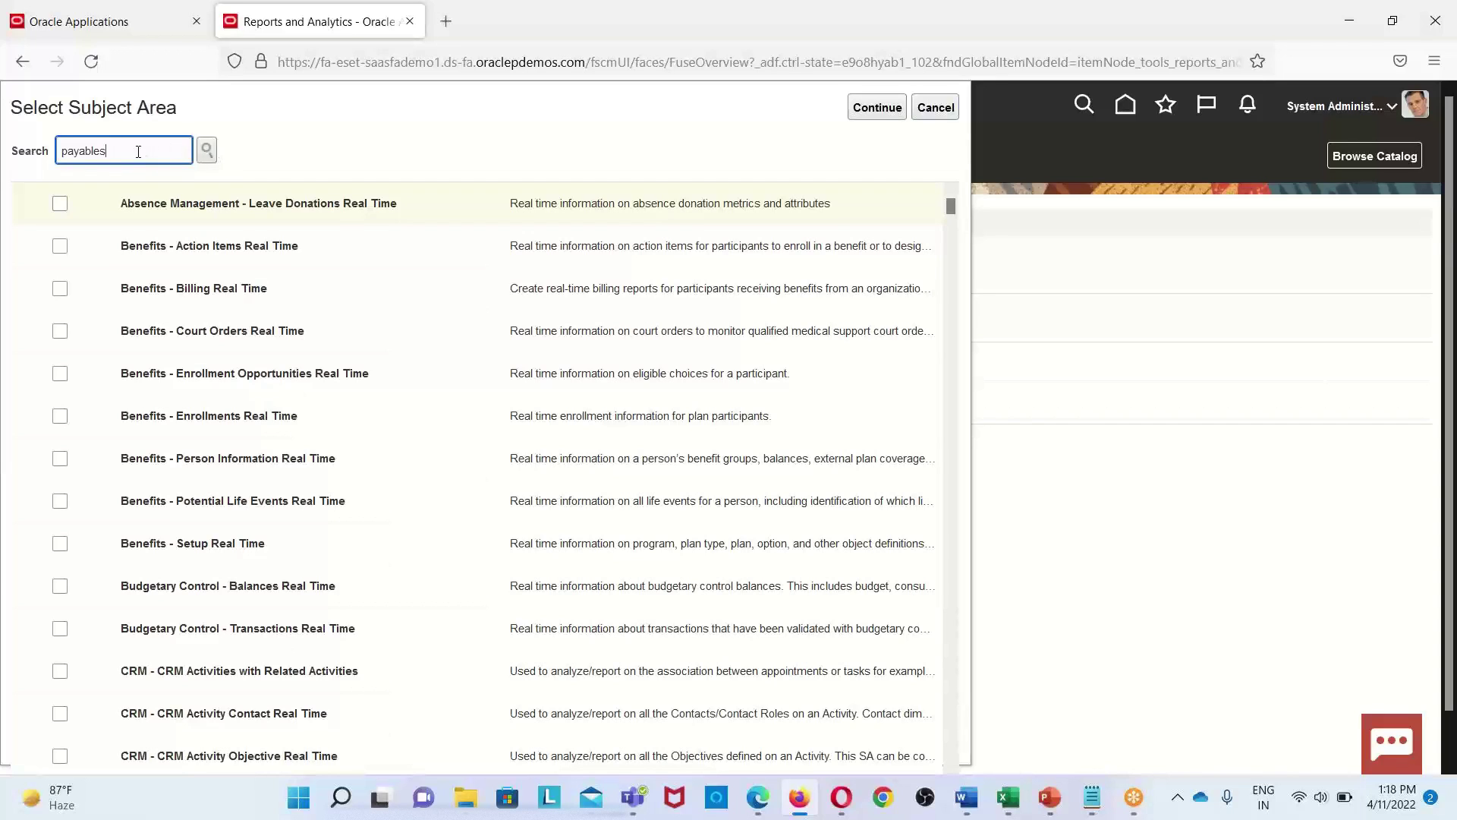
left_click(207, 152)
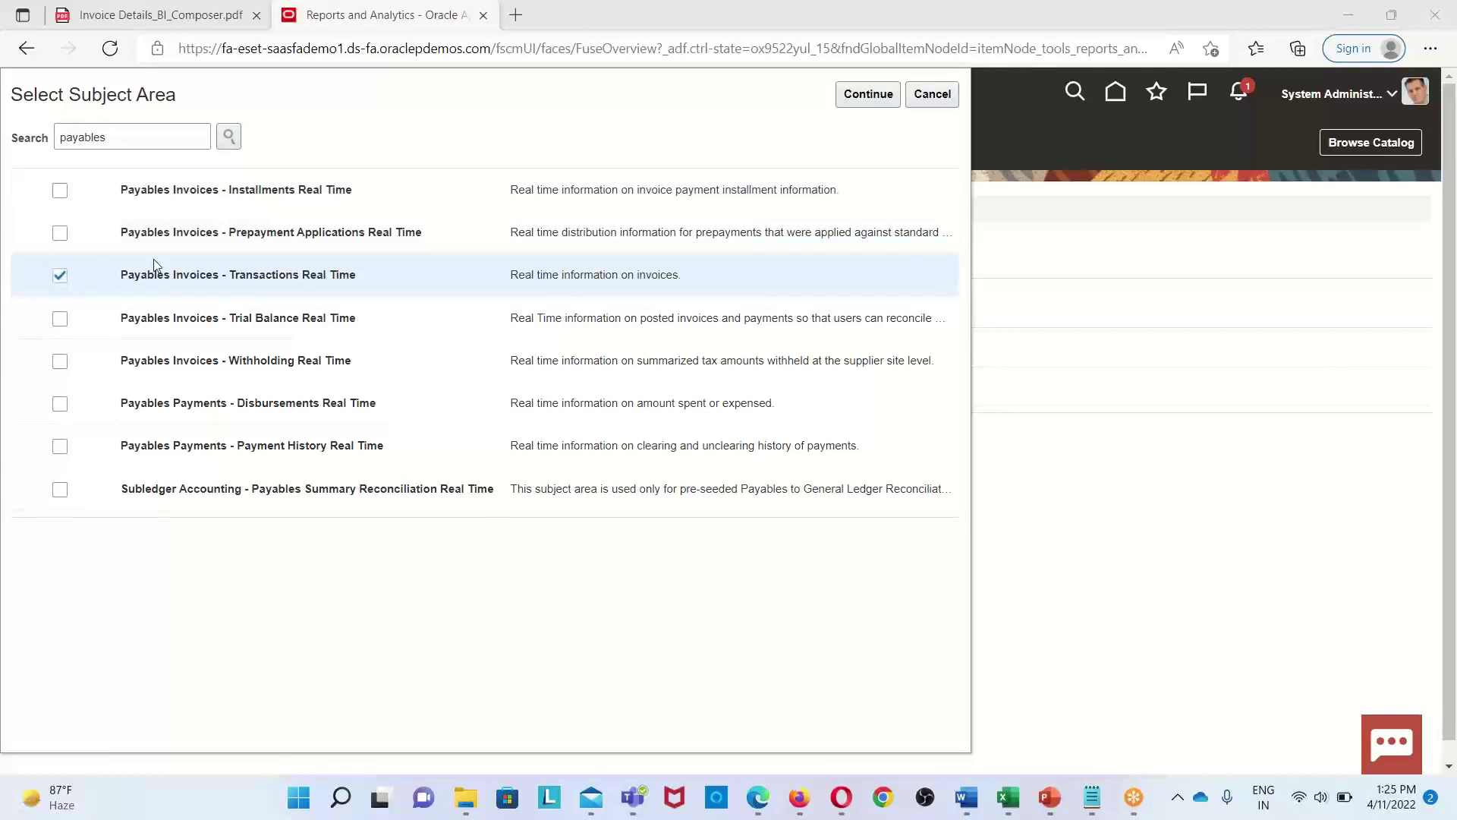
left_click(856, 102)
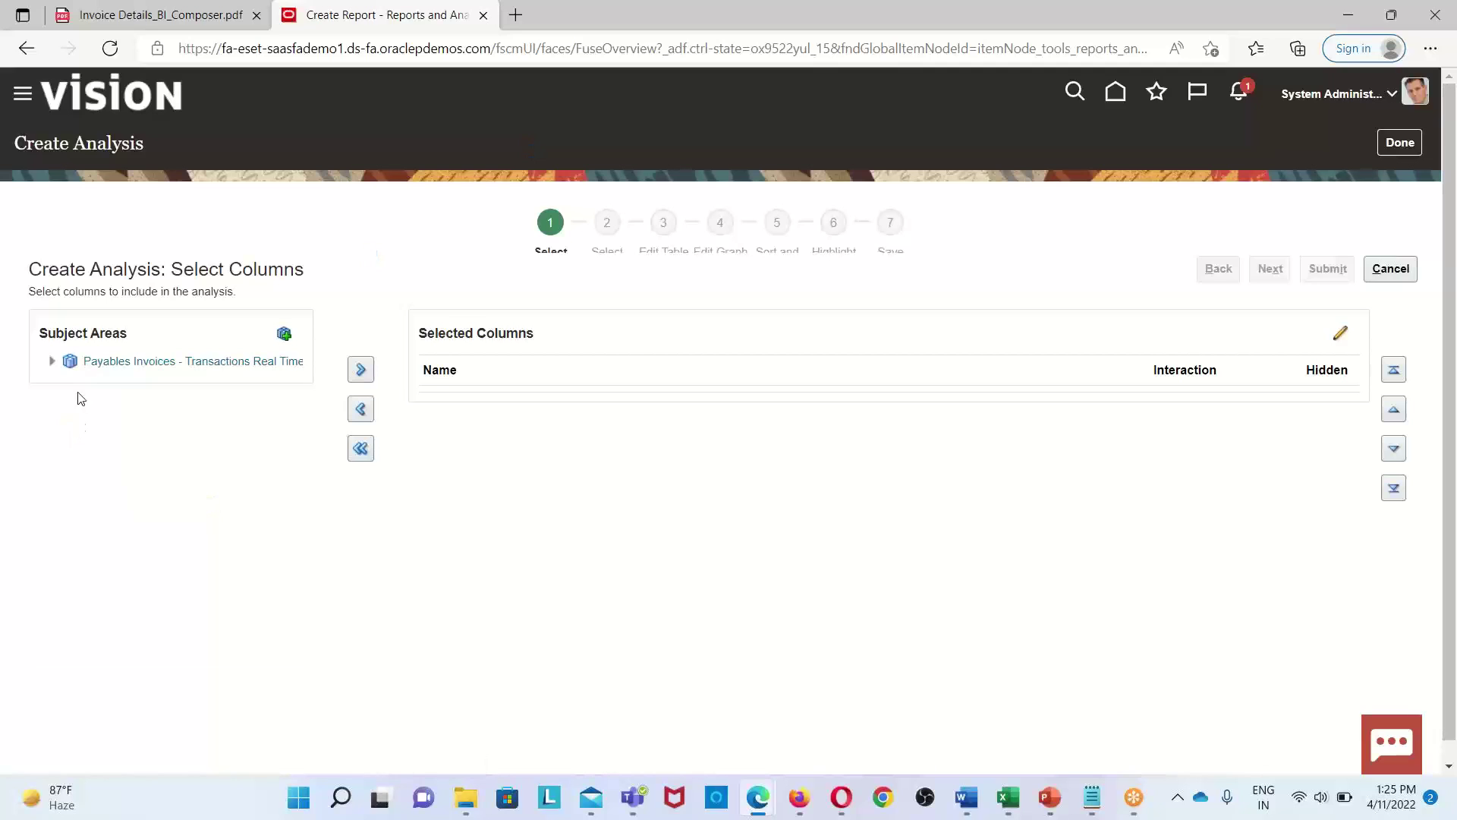
Add the Invoice Date column from the General Information folder under Invoice Details to the analysis
left_click(52, 361)
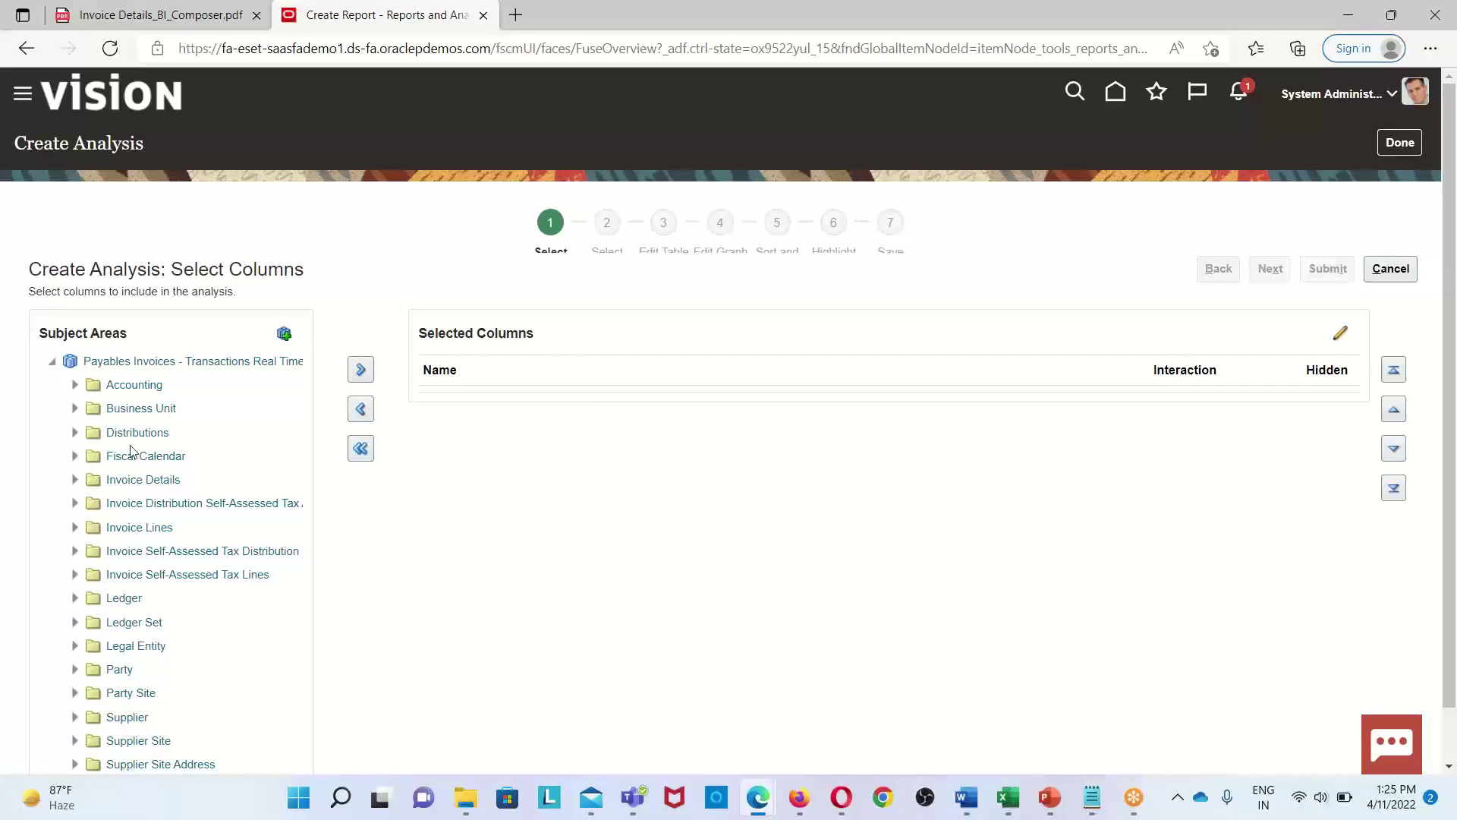
left_click(74, 479)
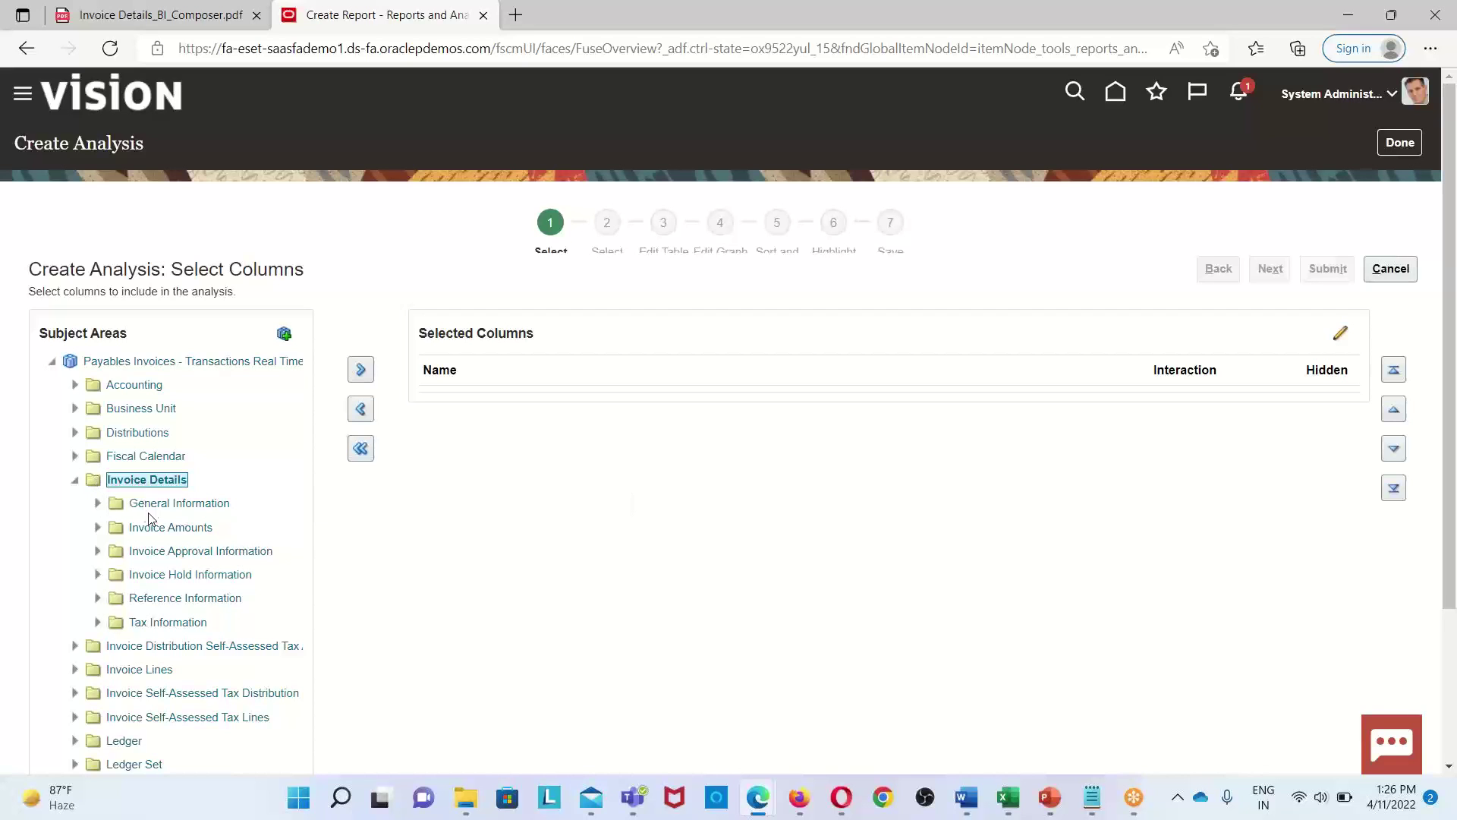
left_click(97, 504)
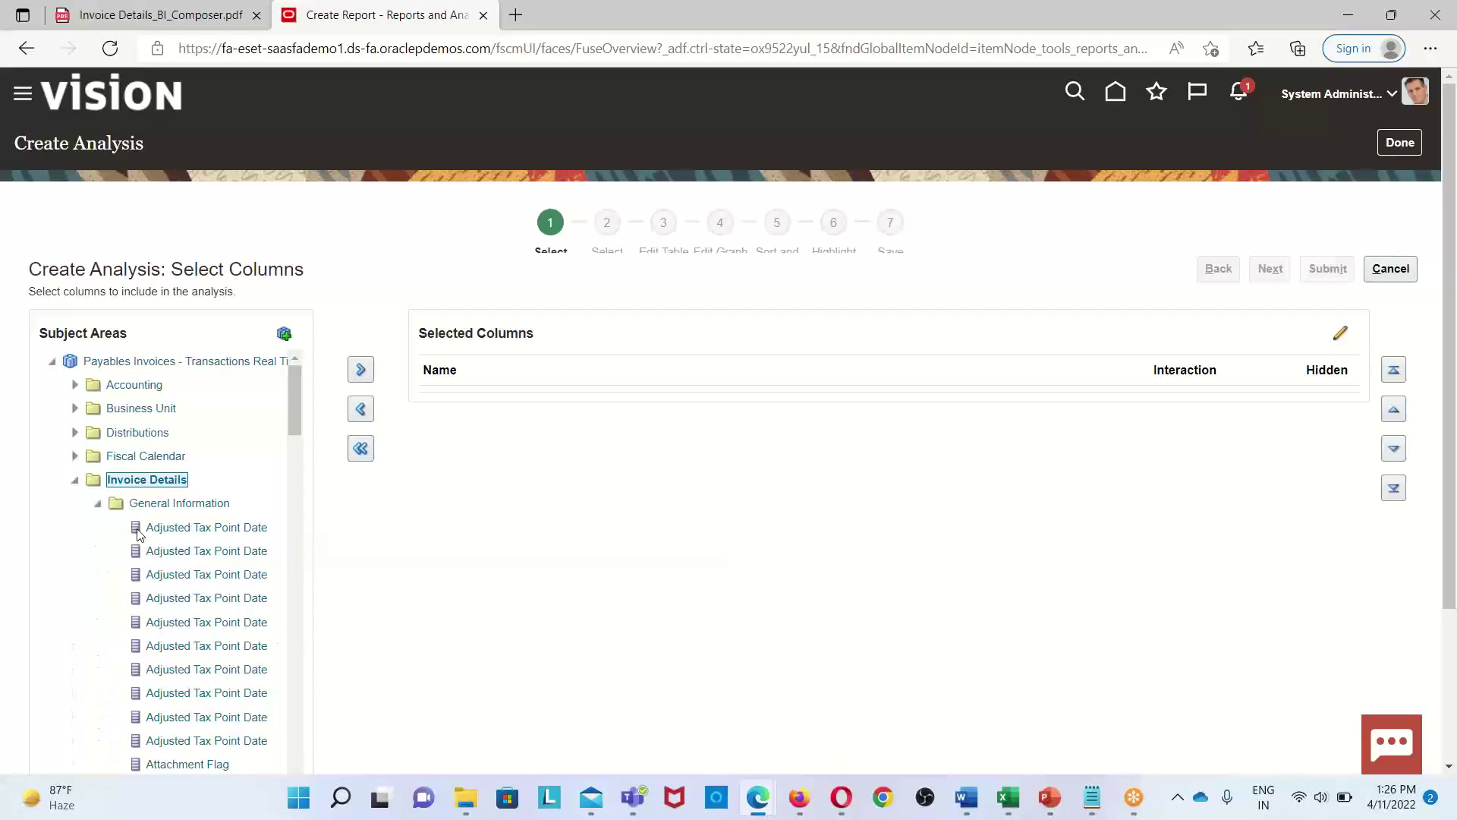
scroll(178, 528, "down", 2)
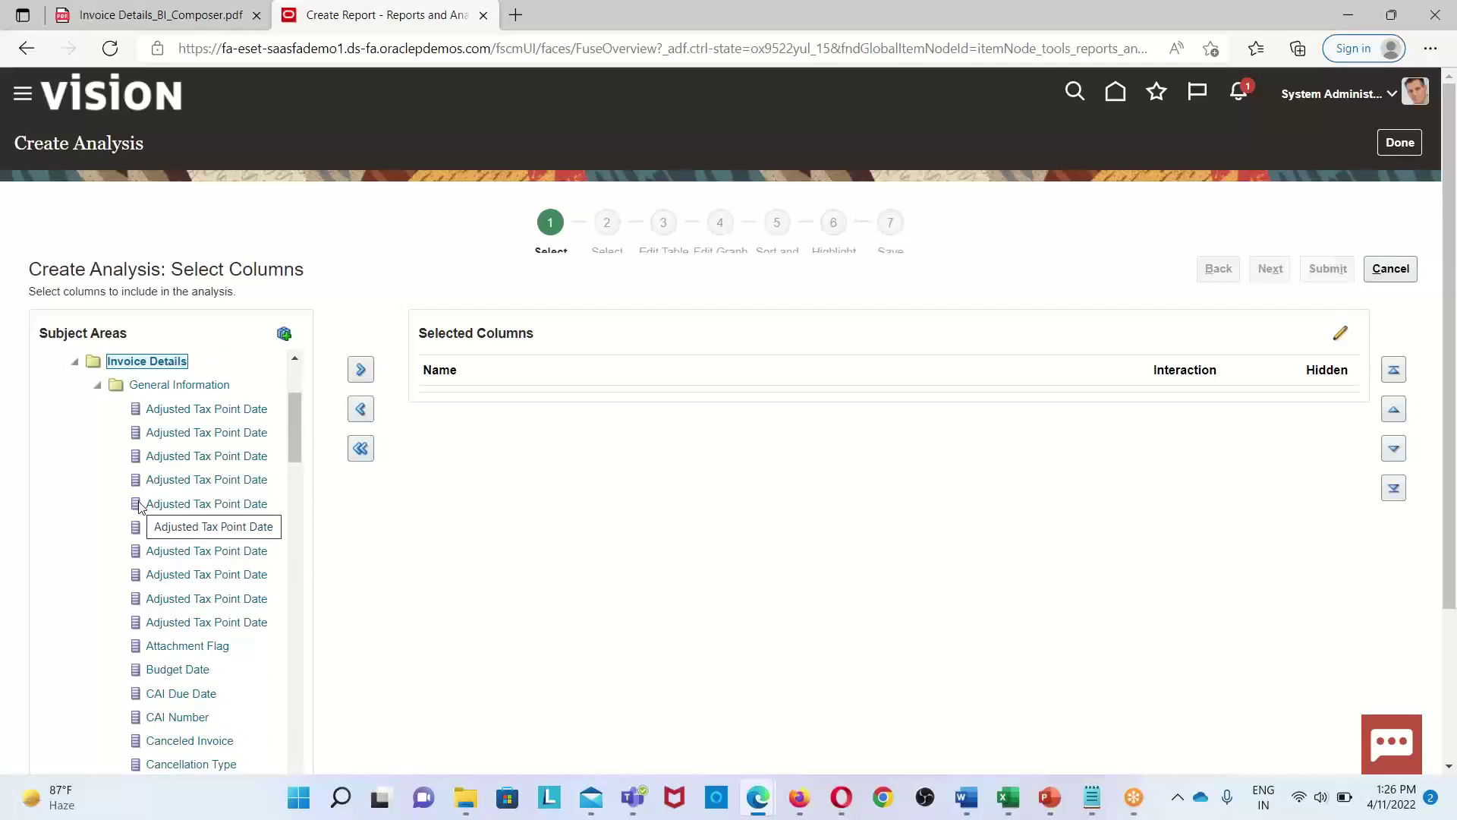
scroll(151, 518, "down", 2)
scroll(174, 501, "down", 5)
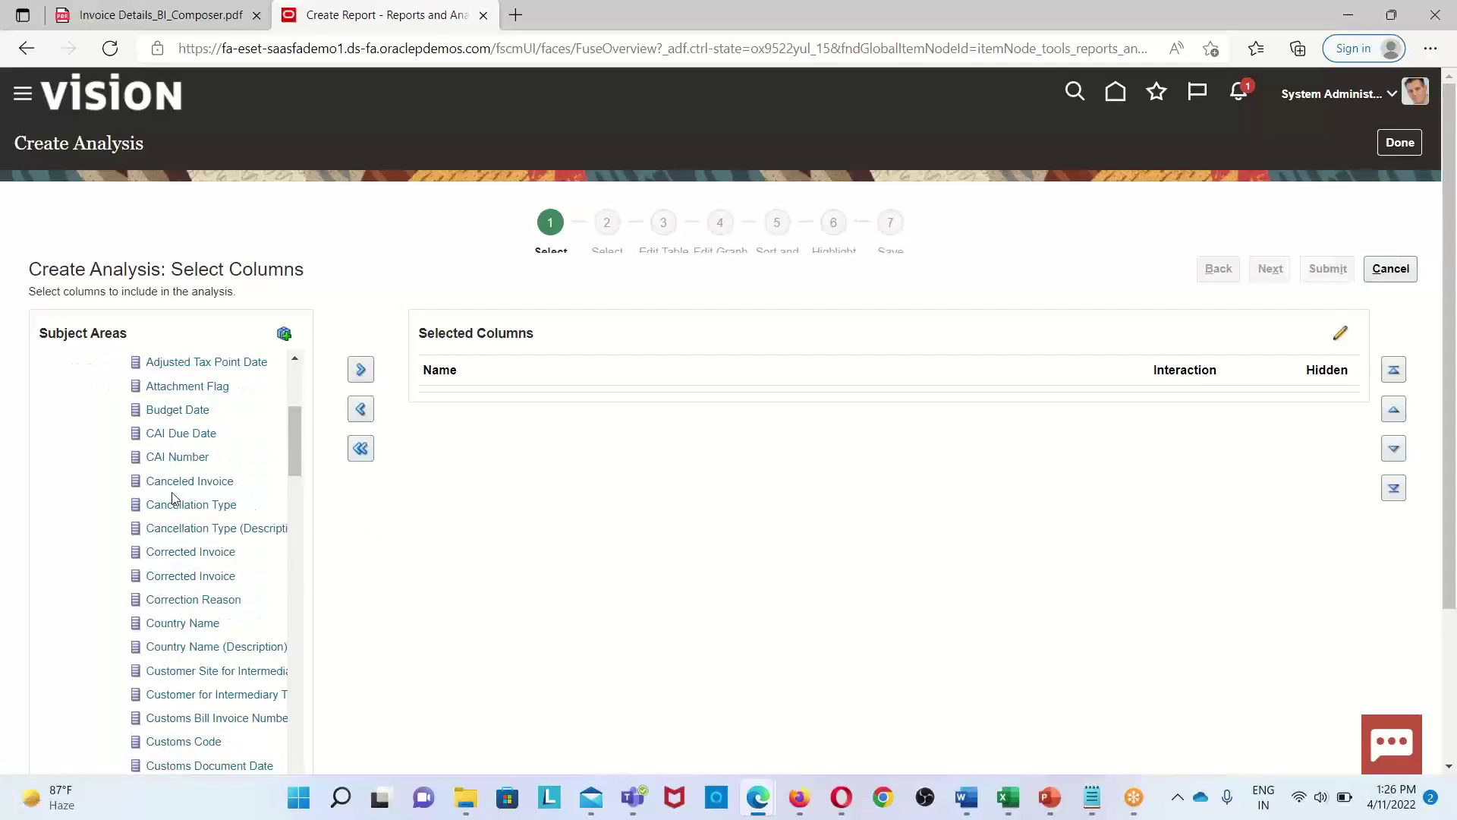
scroll(187, 529, "down", 2)
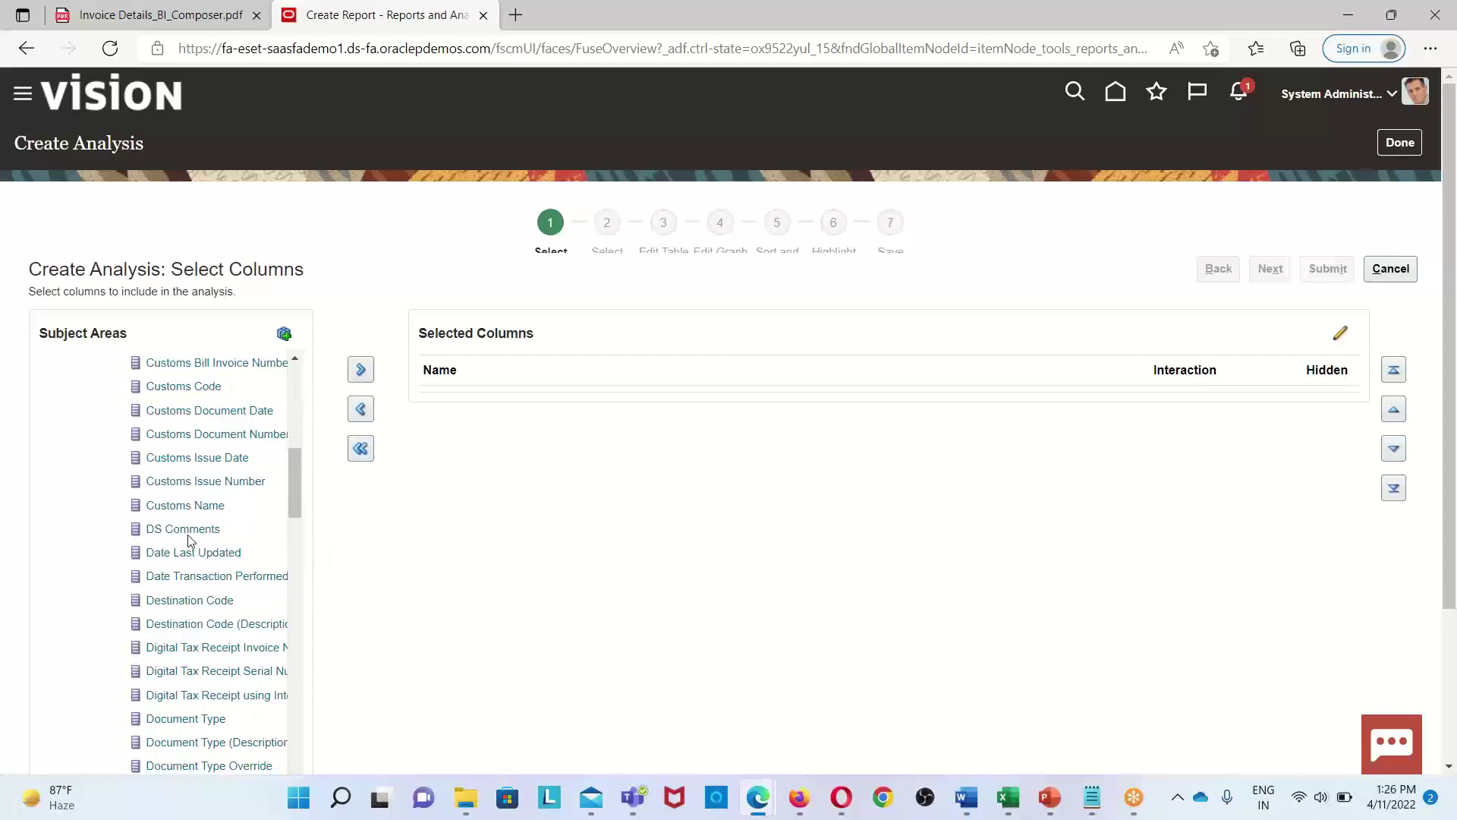
scroll(205, 608, "down", 6)
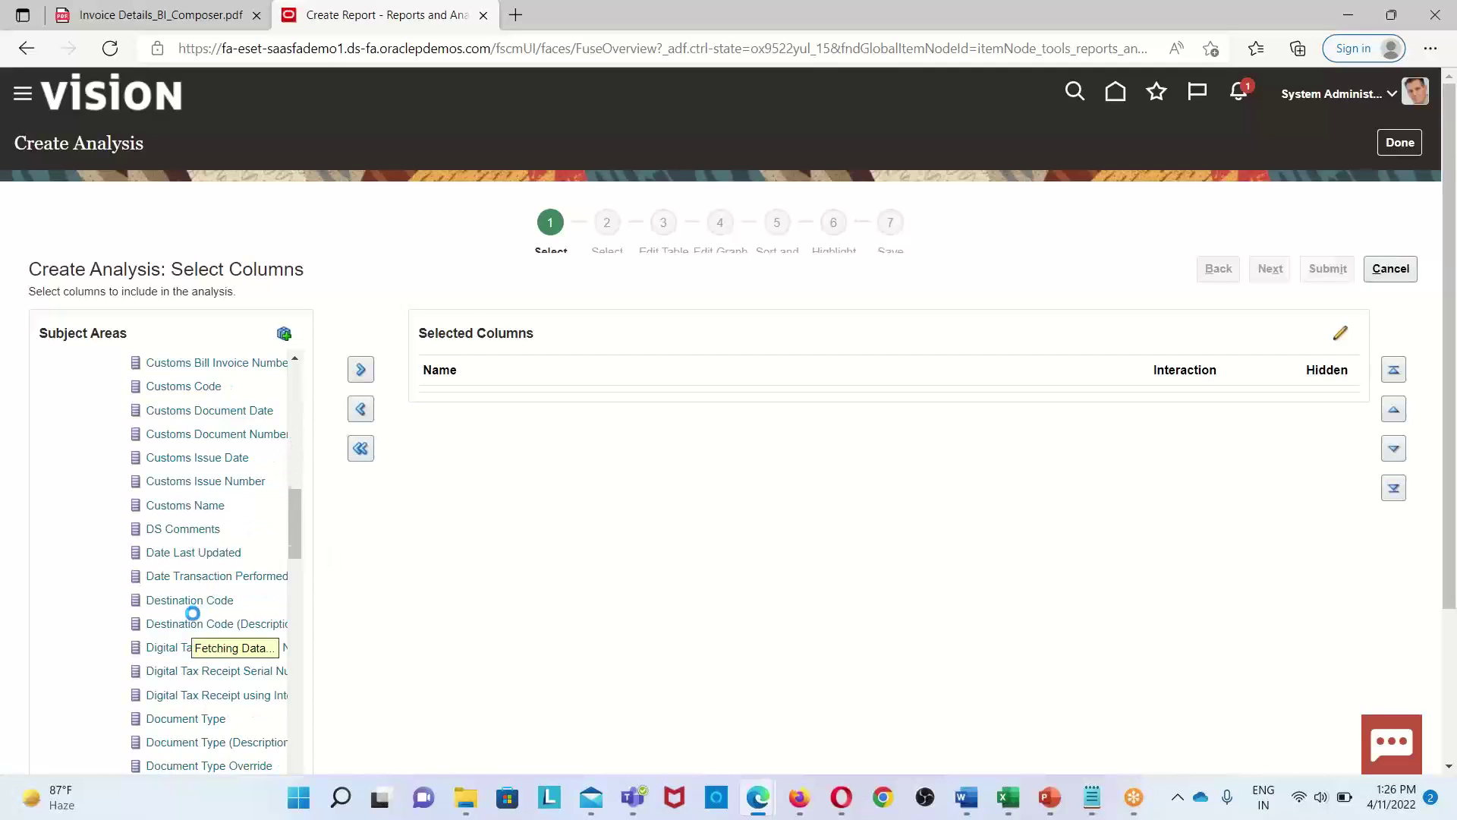
scroll(193, 622, "down", 2)
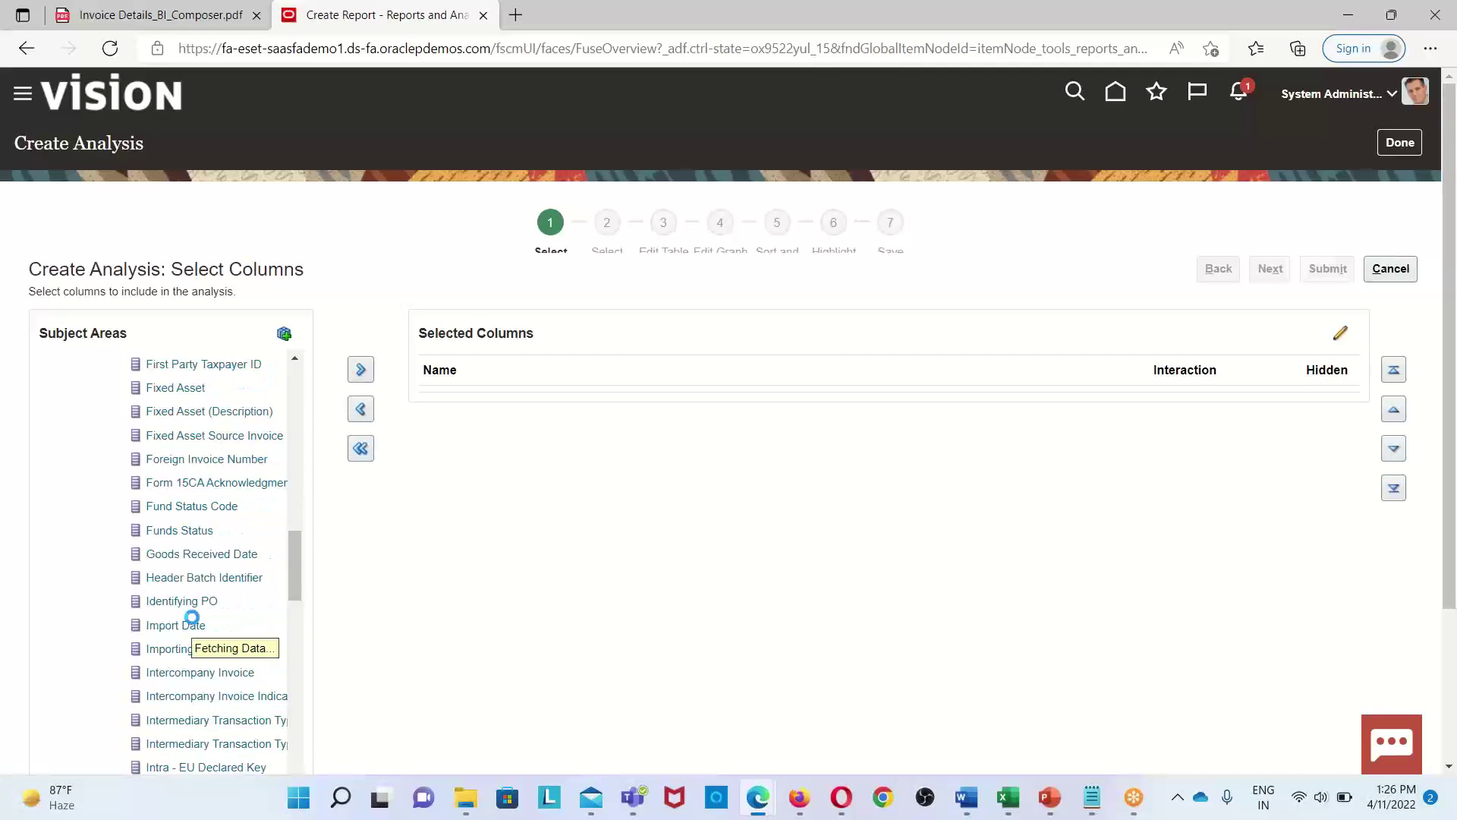
scroll(194, 622, "down", 5)
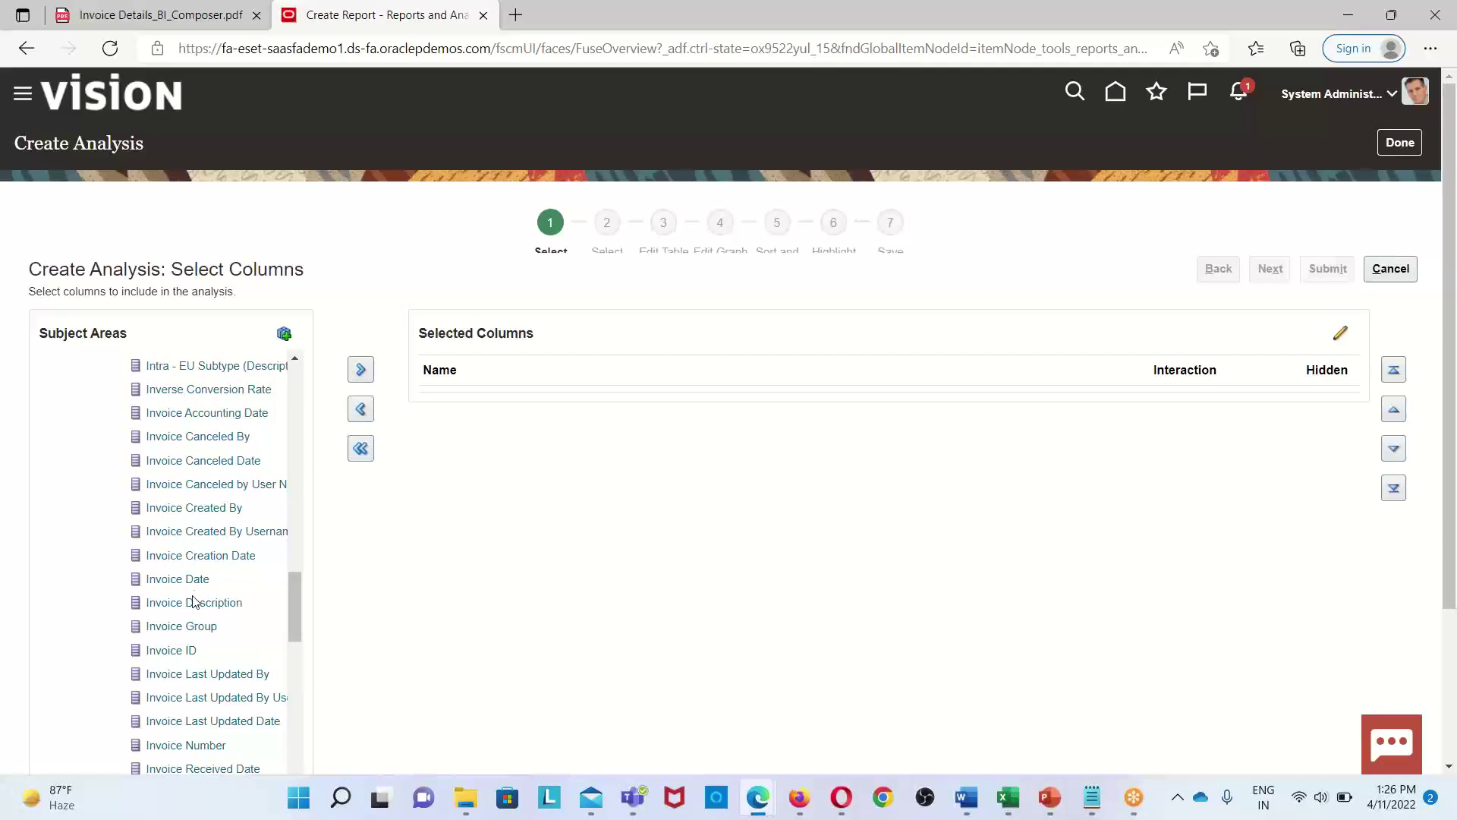
left_click(199, 576)
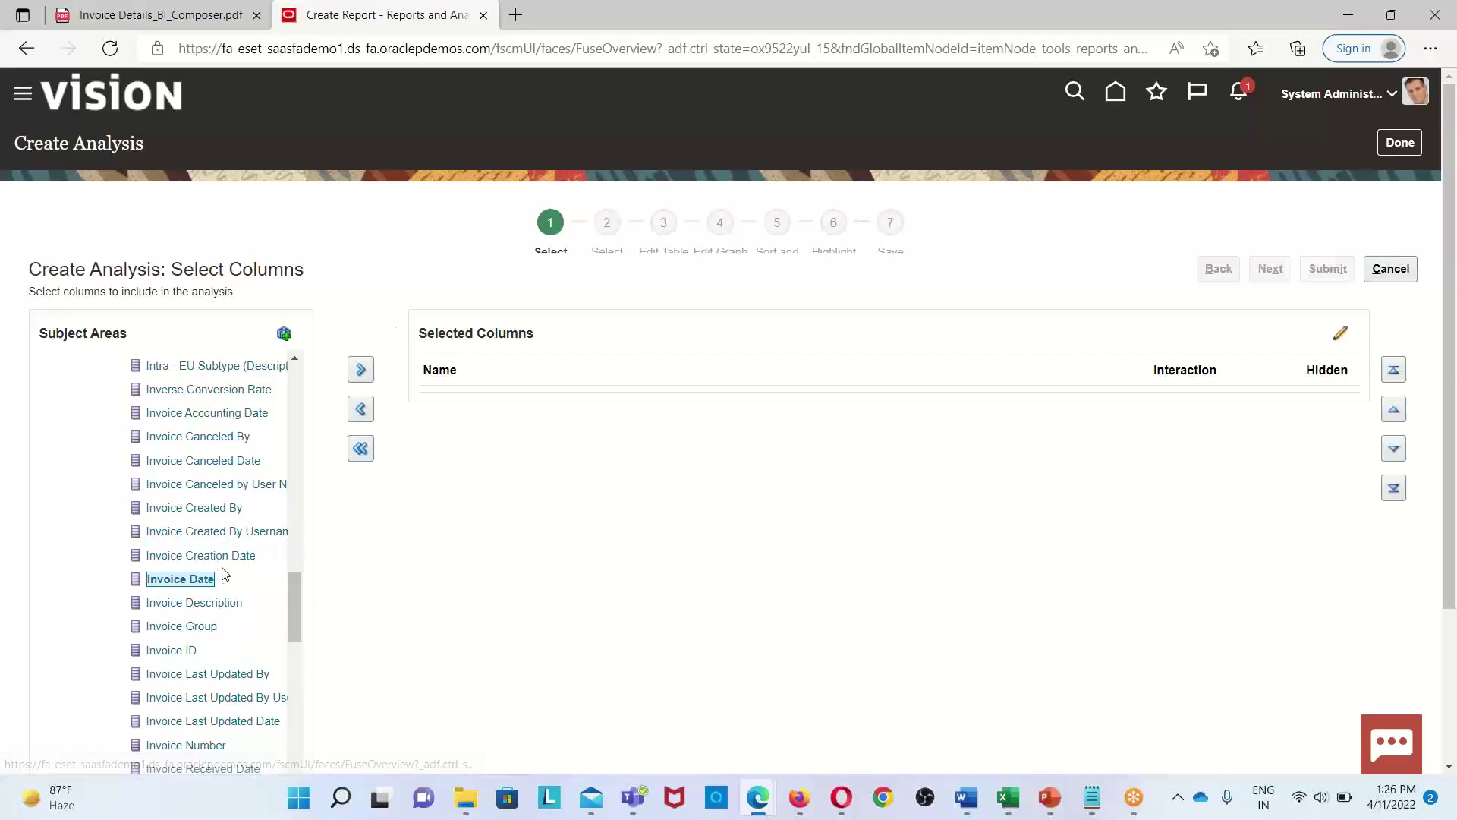
left_click(361, 371)
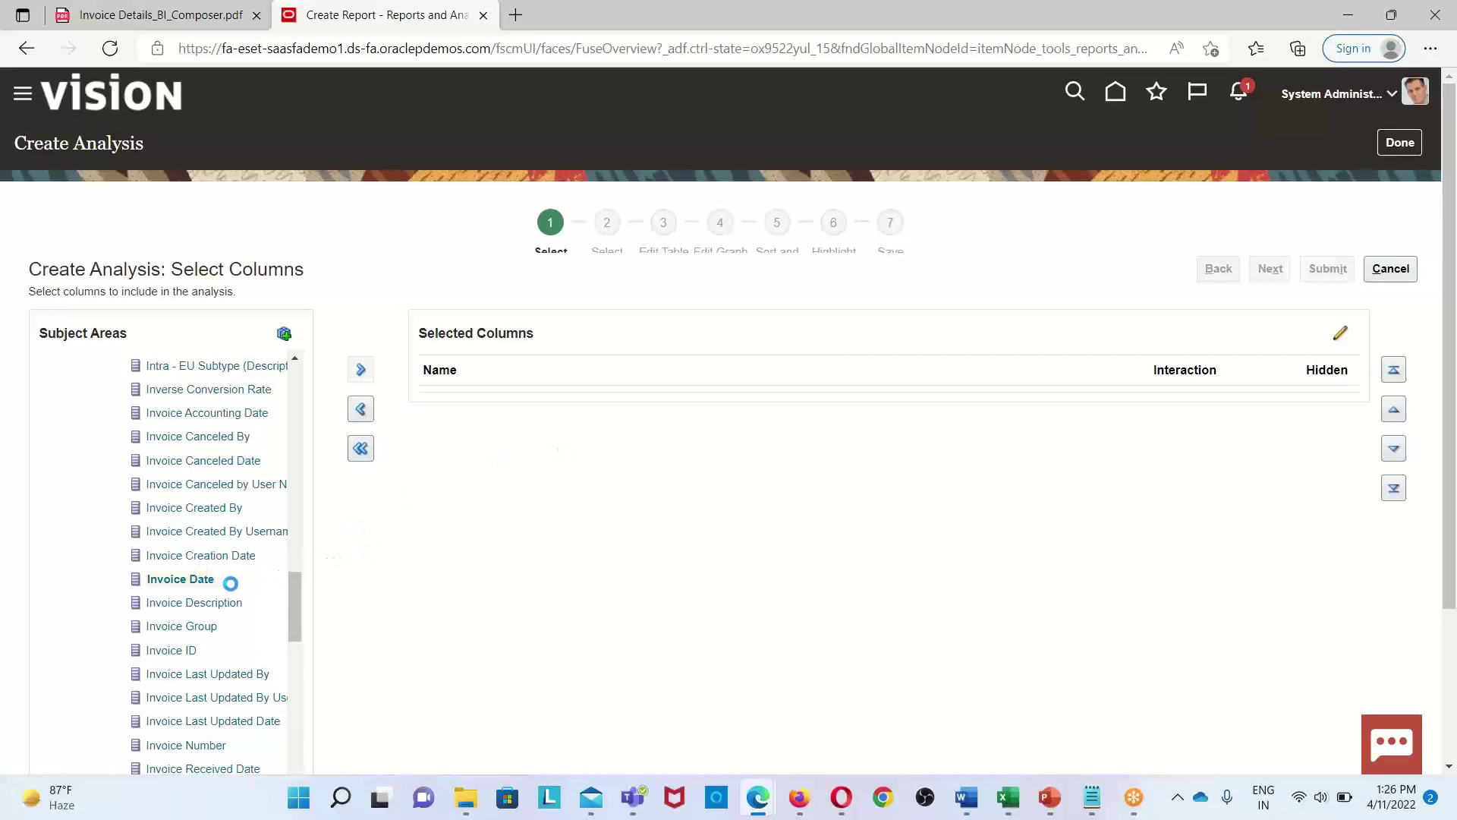
Add the Invoice Description, Invoice Number and Invoice Type Name columns from General Information to the selected columns
left_click(202, 602)
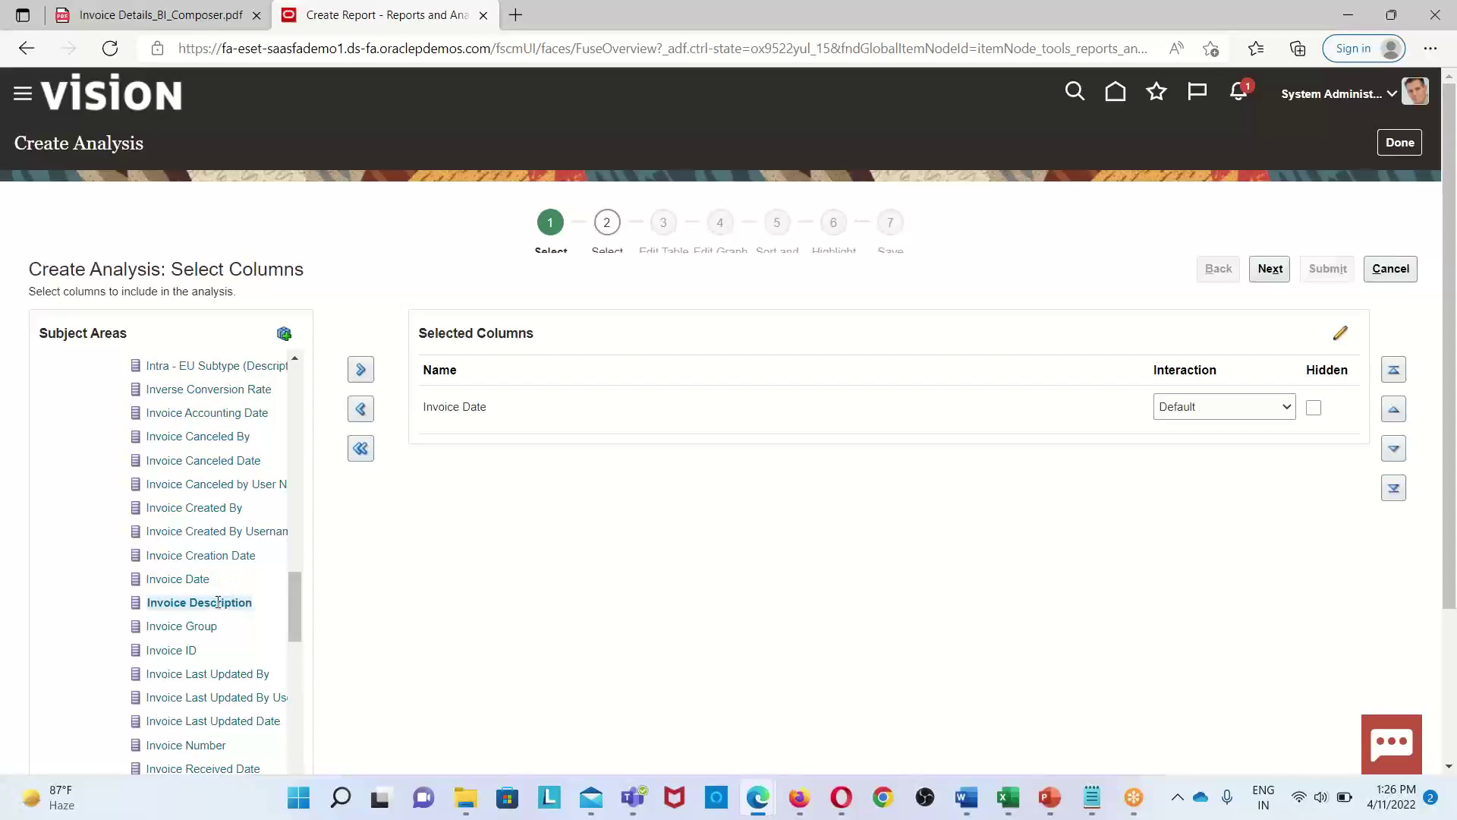
left_click(360, 369)
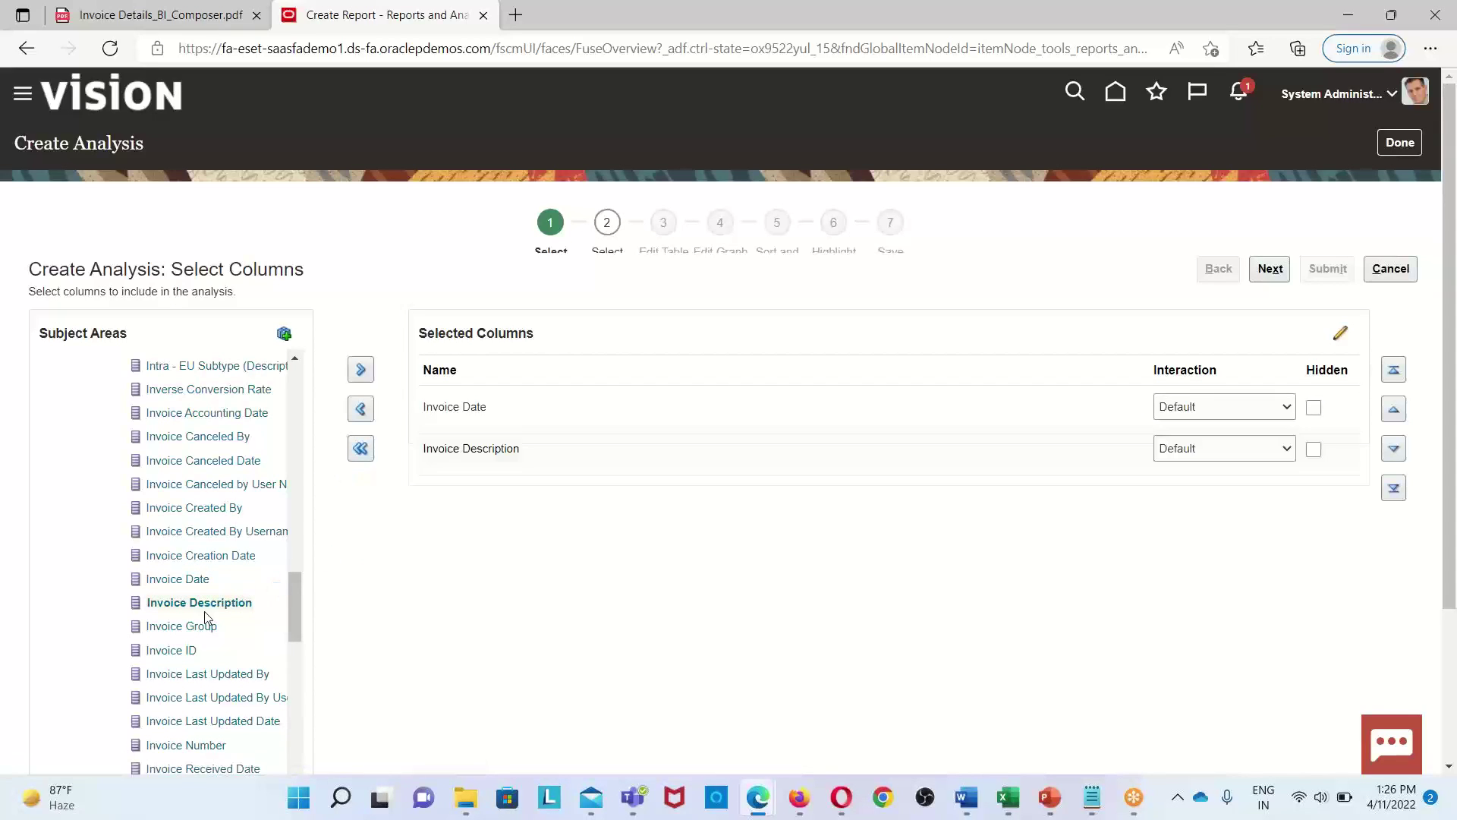
scroll(237, 649, "down", 3)
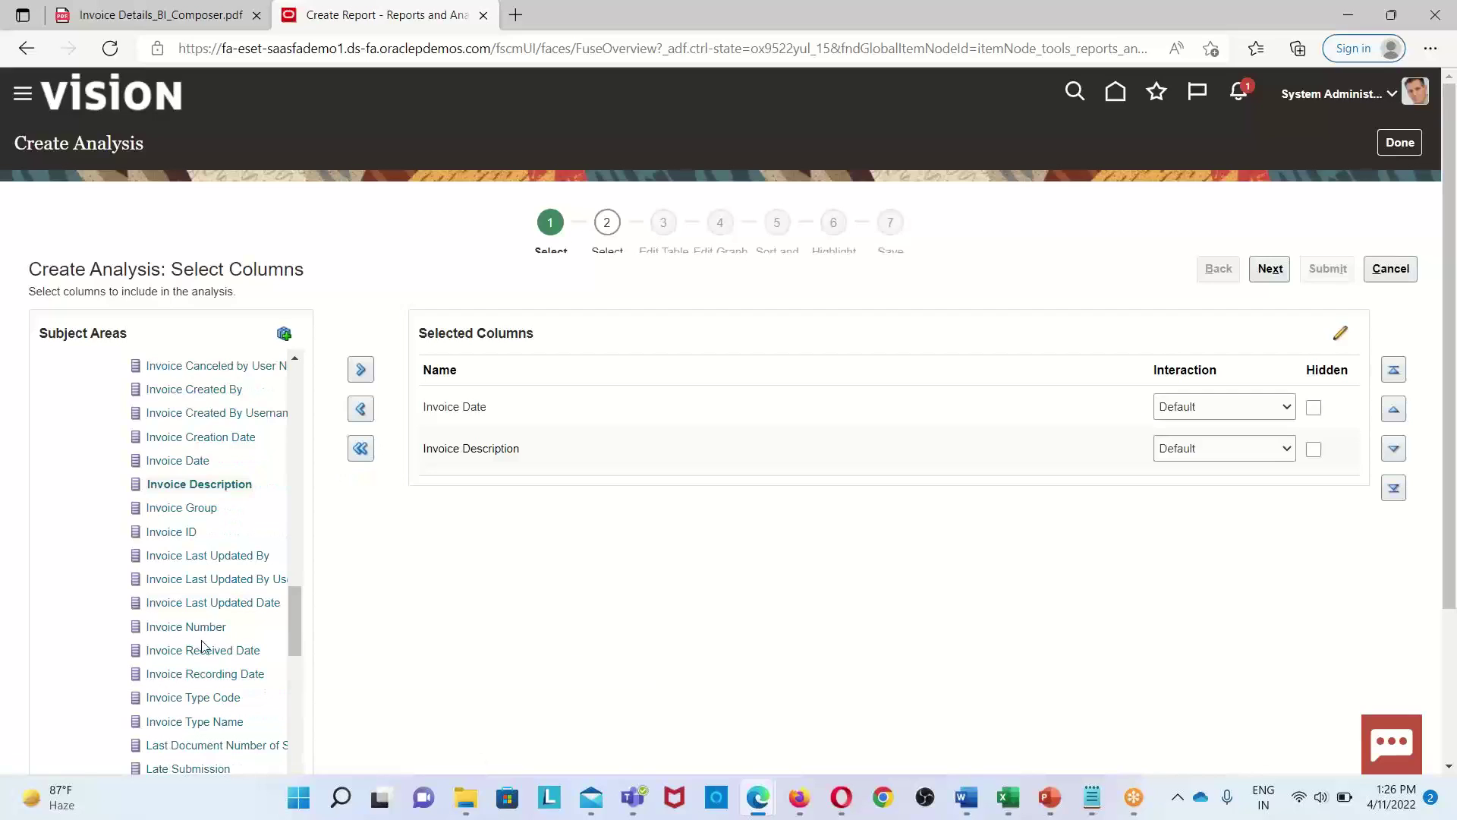
left_click(207, 624)
left_click(360, 369)
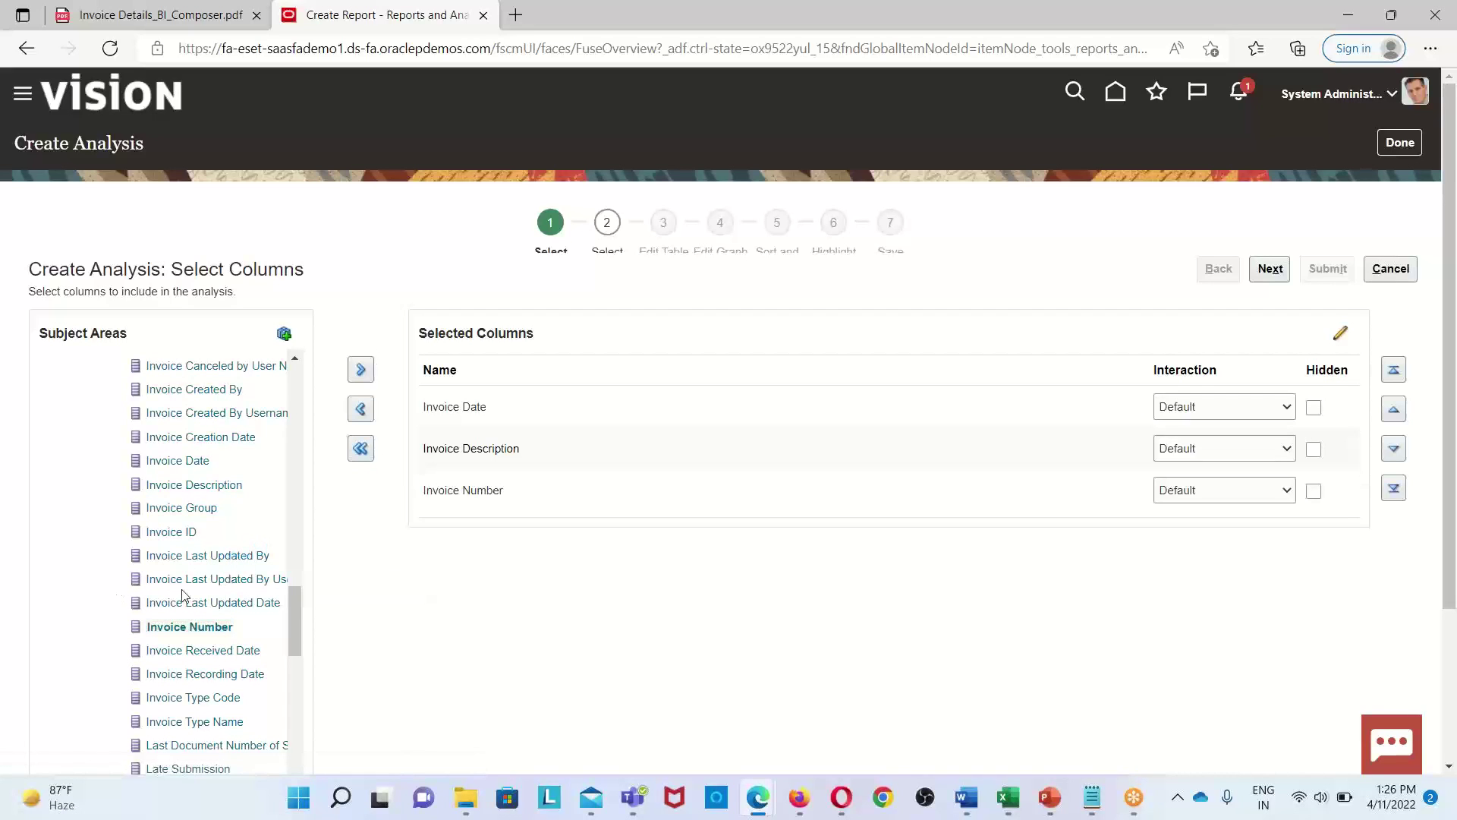
left_click(178, 722)
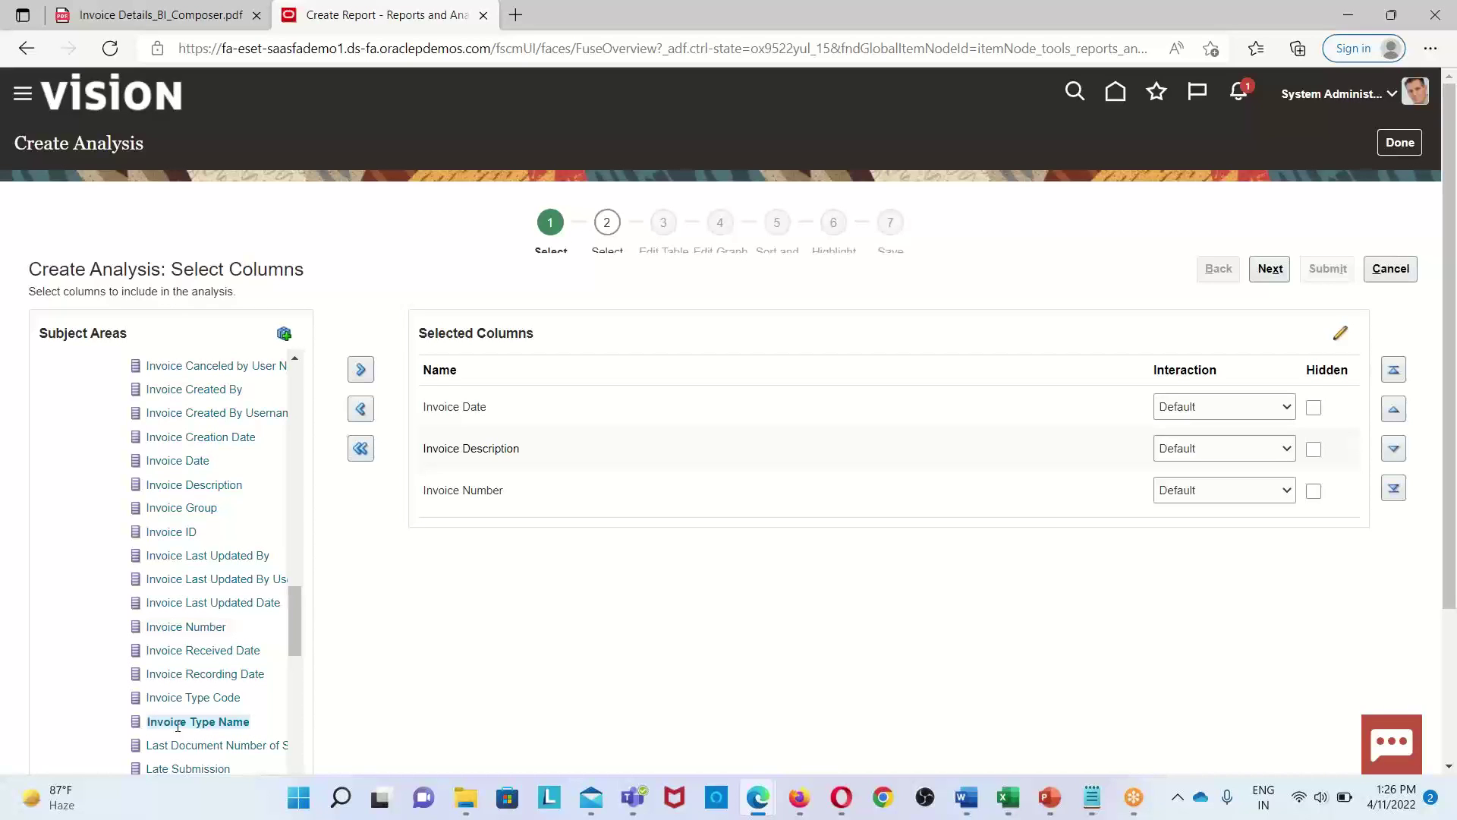
left_click(360, 369)
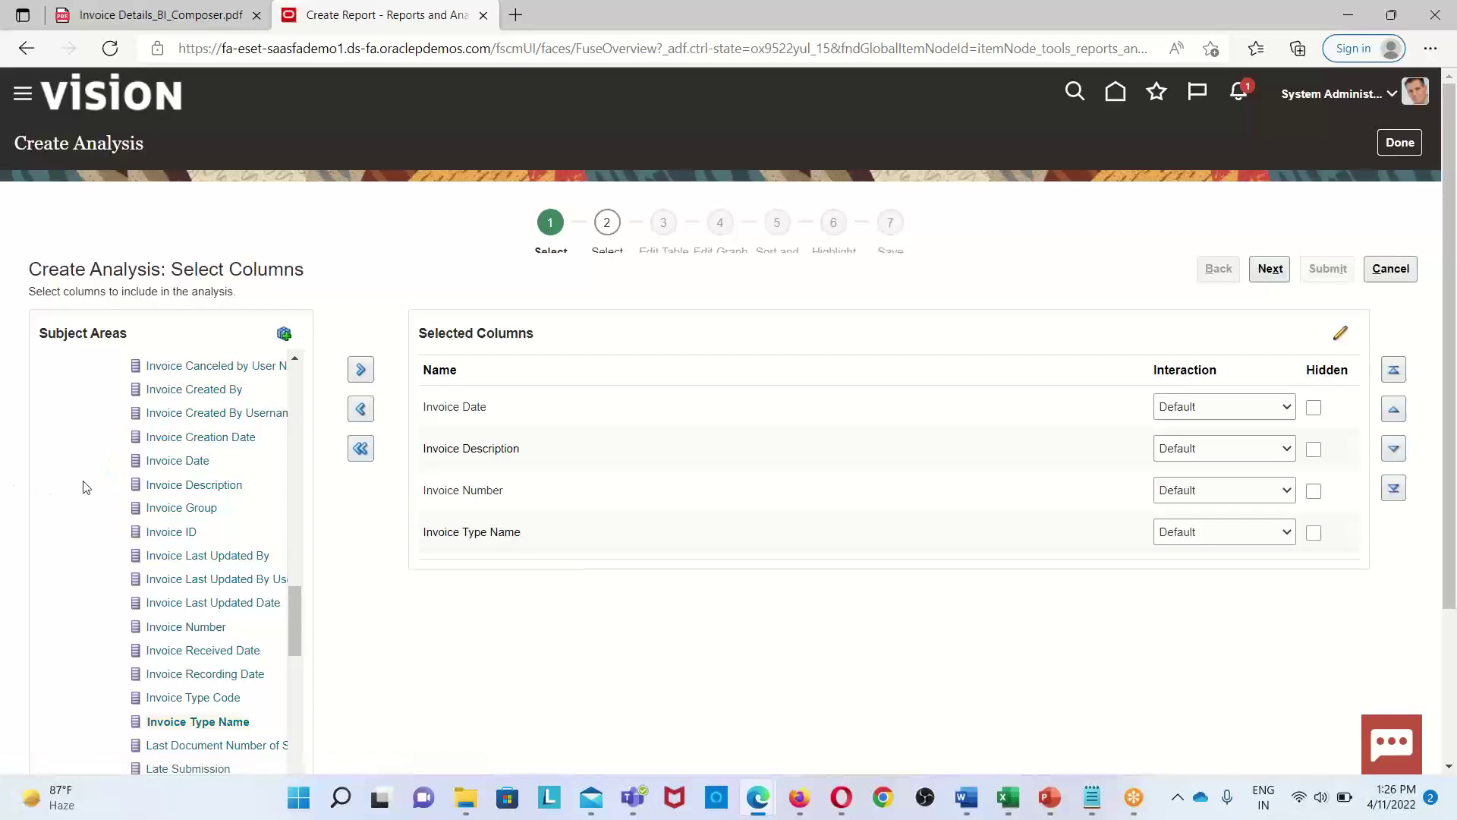
Collapse the General Information folder under Invoice Details in the subject area tree
scroll(86, 486, "up", 5)
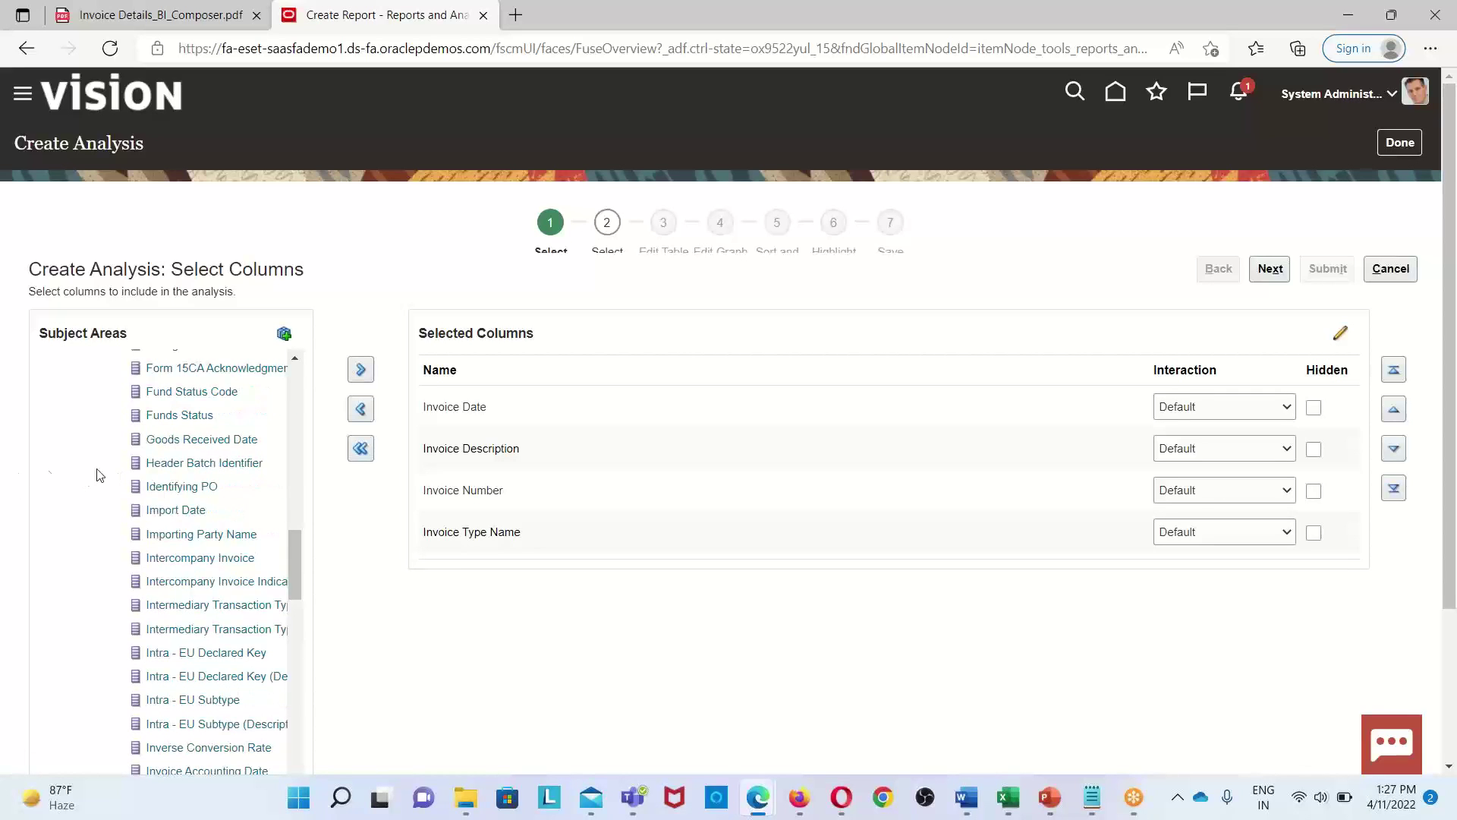
scroll(99, 472, "up", 3)
scroll(89, 461, "up", 2)
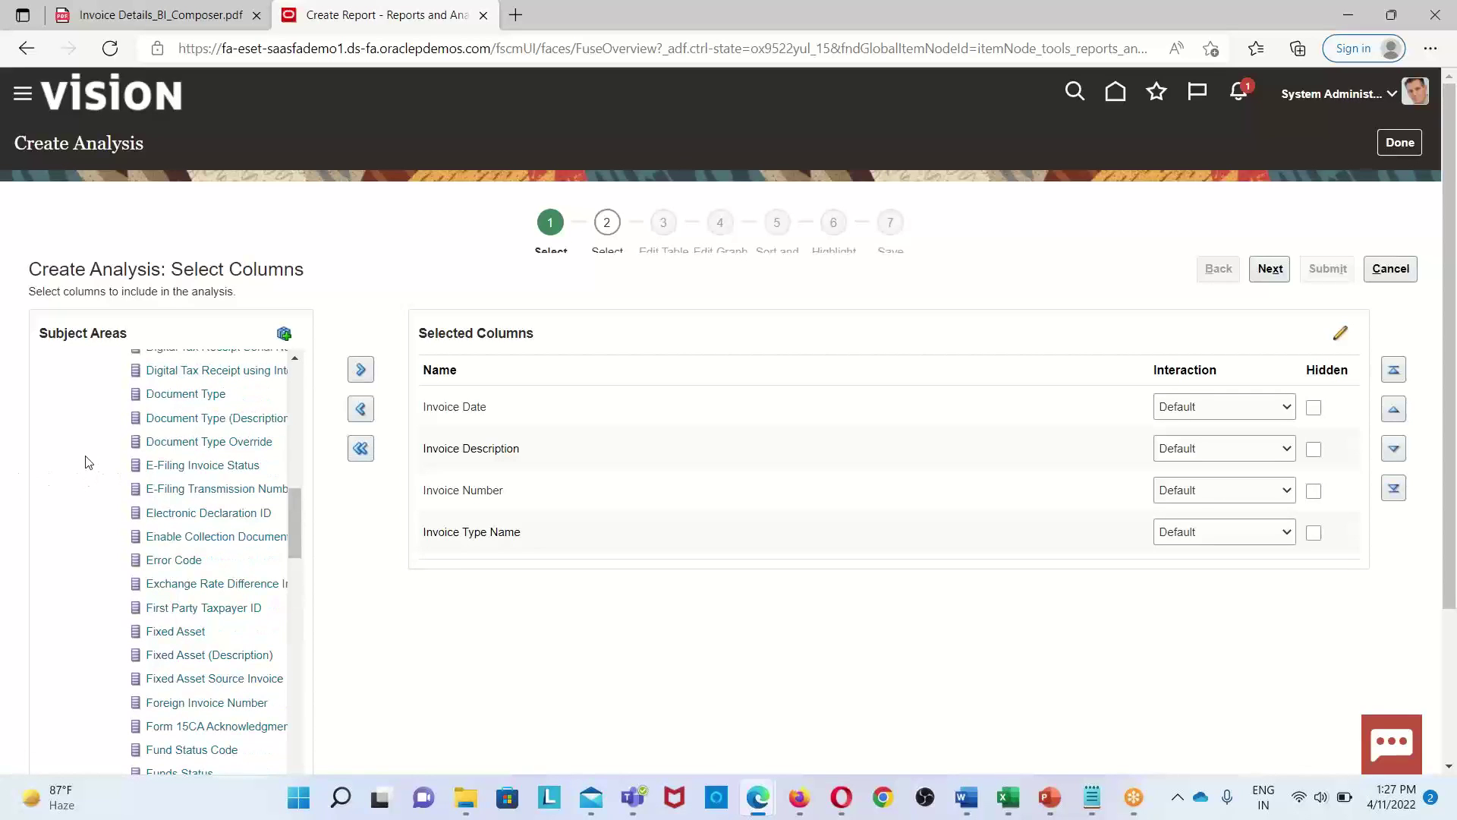
scroll(86, 461, "up", 3)
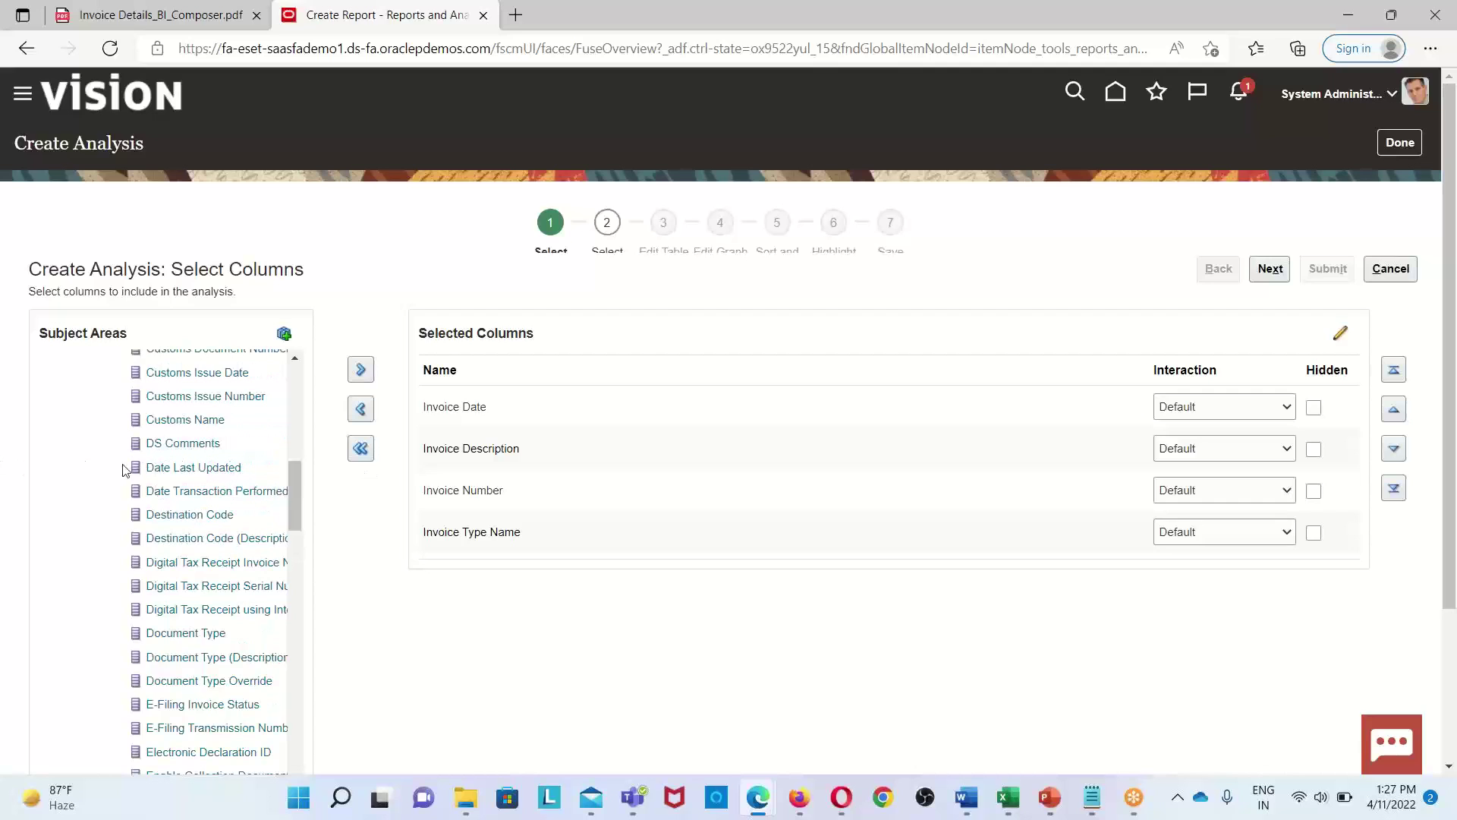
scroll(113, 470, "up", 3)
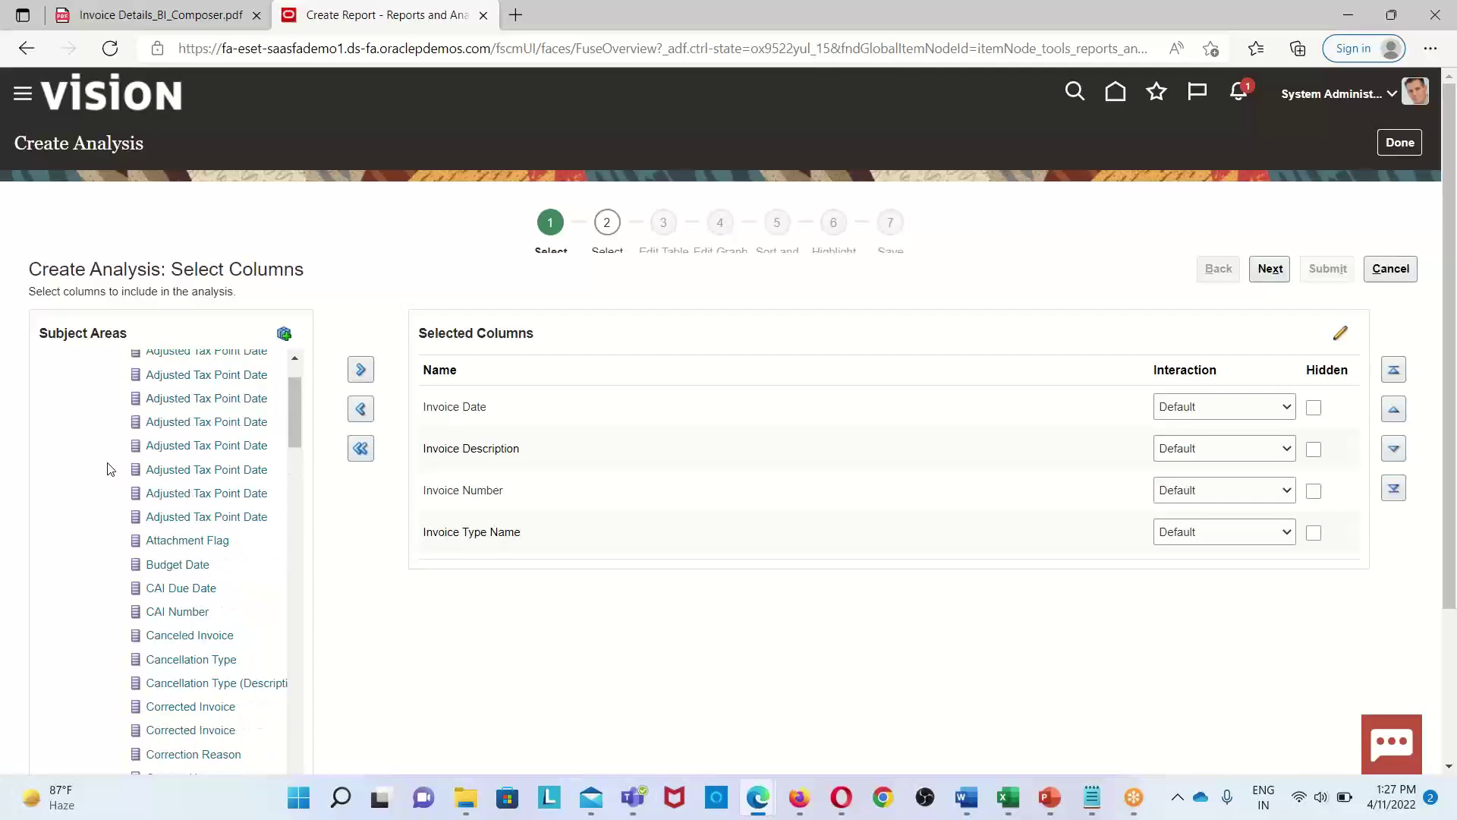
scroll(107, 469, "up", 3)
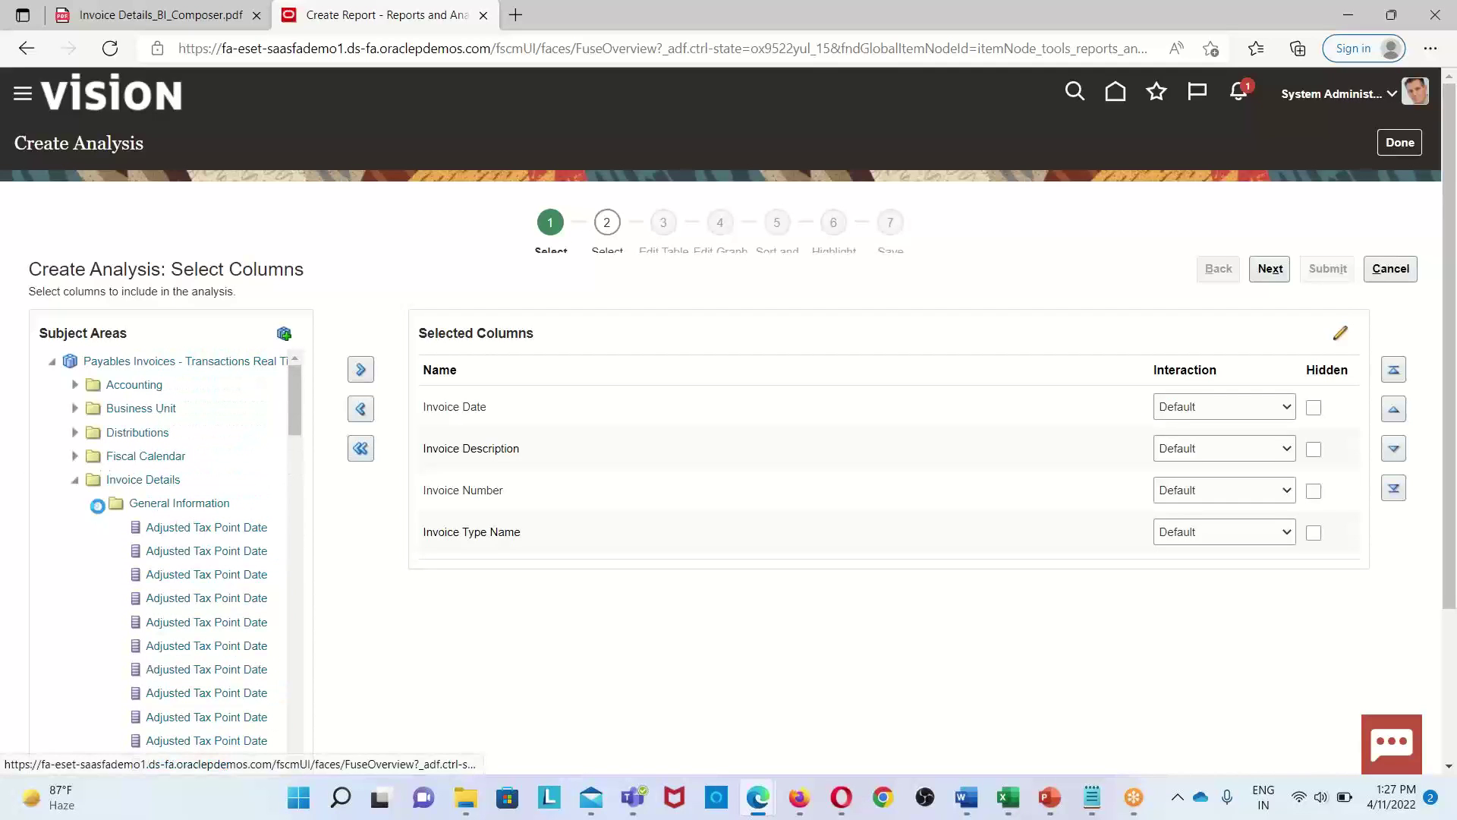
left_click(97, 504)
scroll(107, 458, "down", 2)
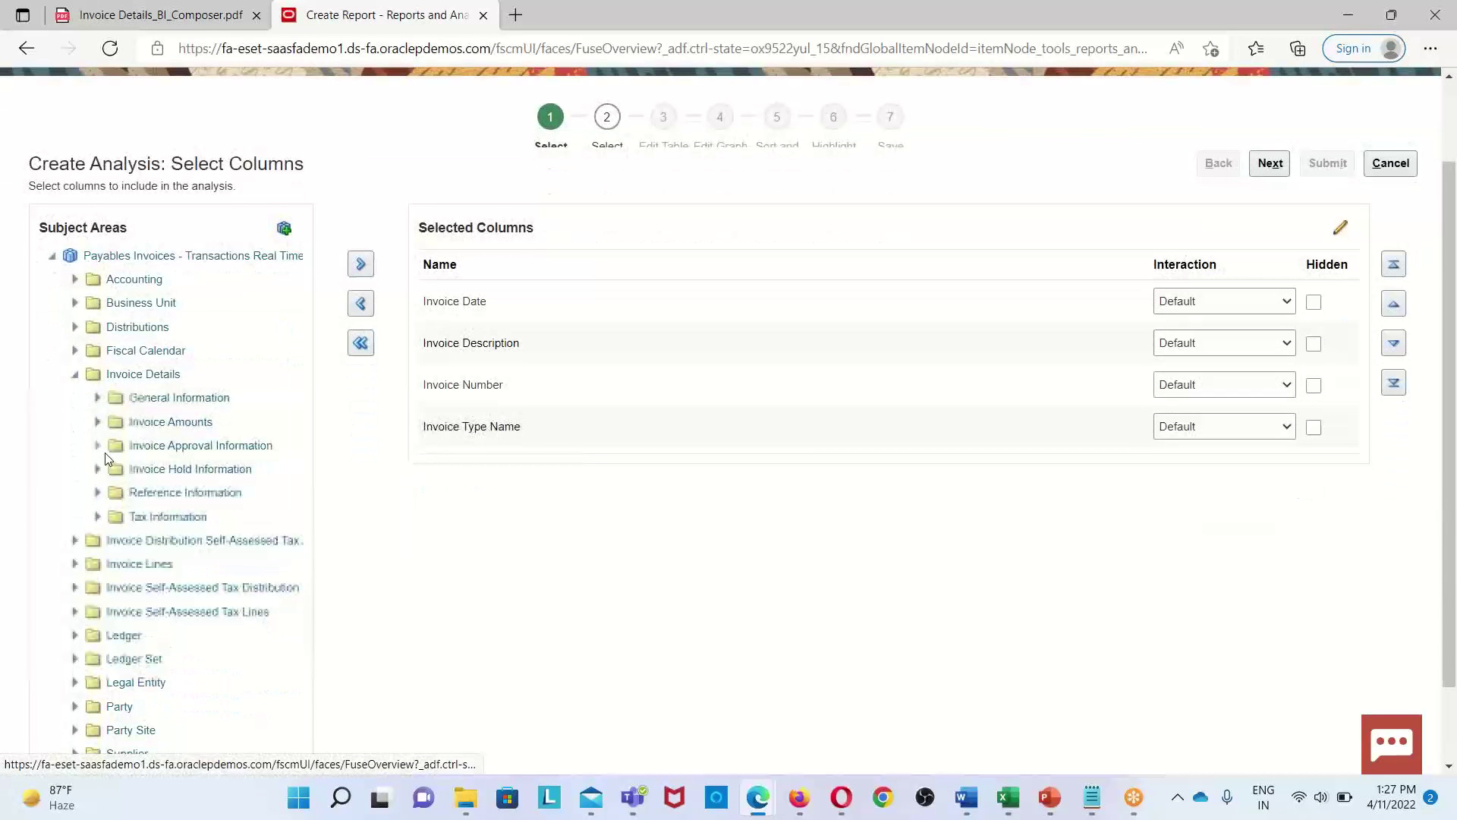
Add the Invoice Amount and Invoice Currency columns from the Invoice Amounts folder, and collapse the Invoice Details folder
left_click(97, 421)
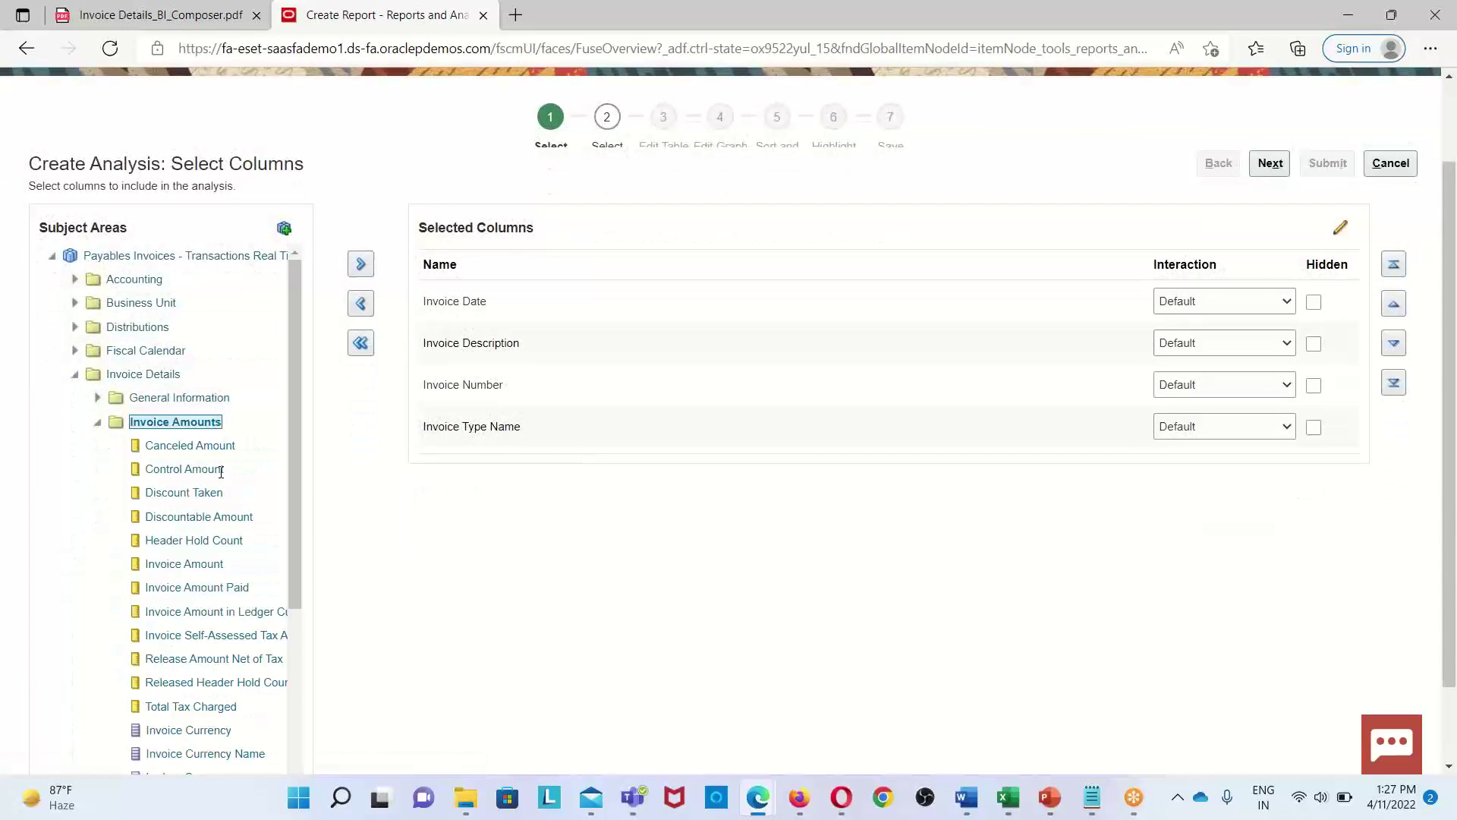
left_click(190, 564)
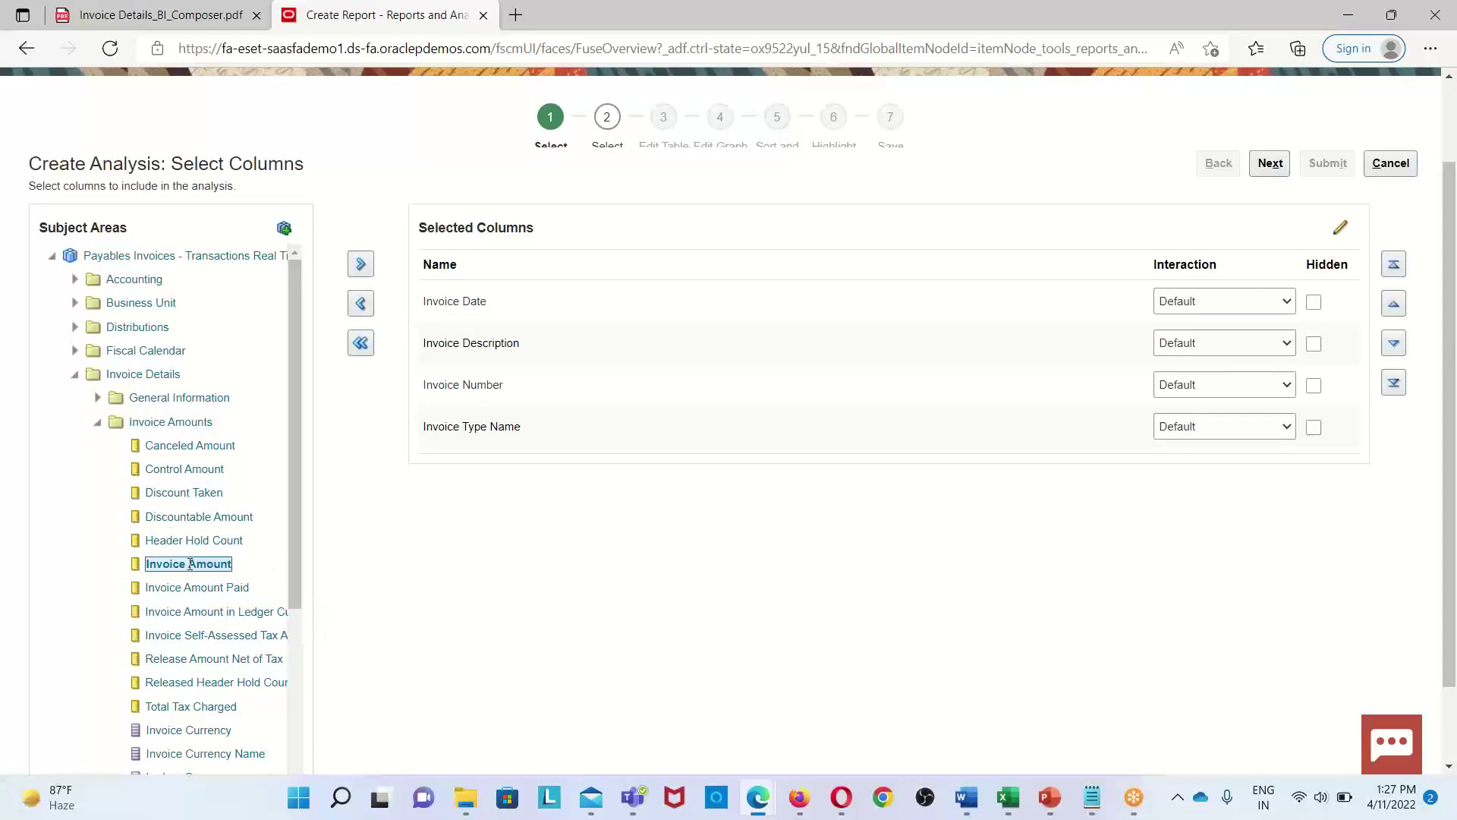
left_click(360, 263)
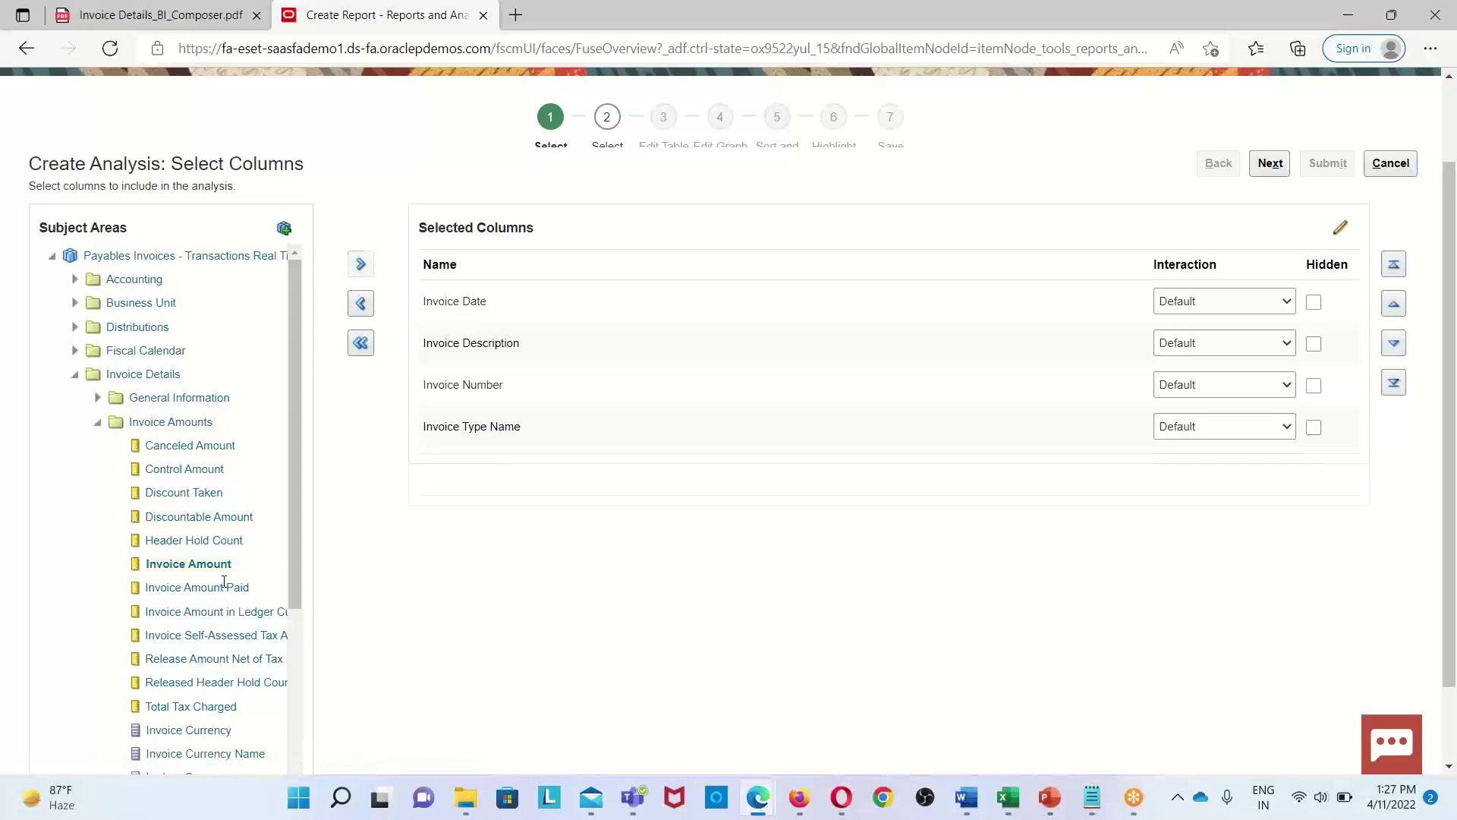
left_click(189, 735)
left_click(361, 263)
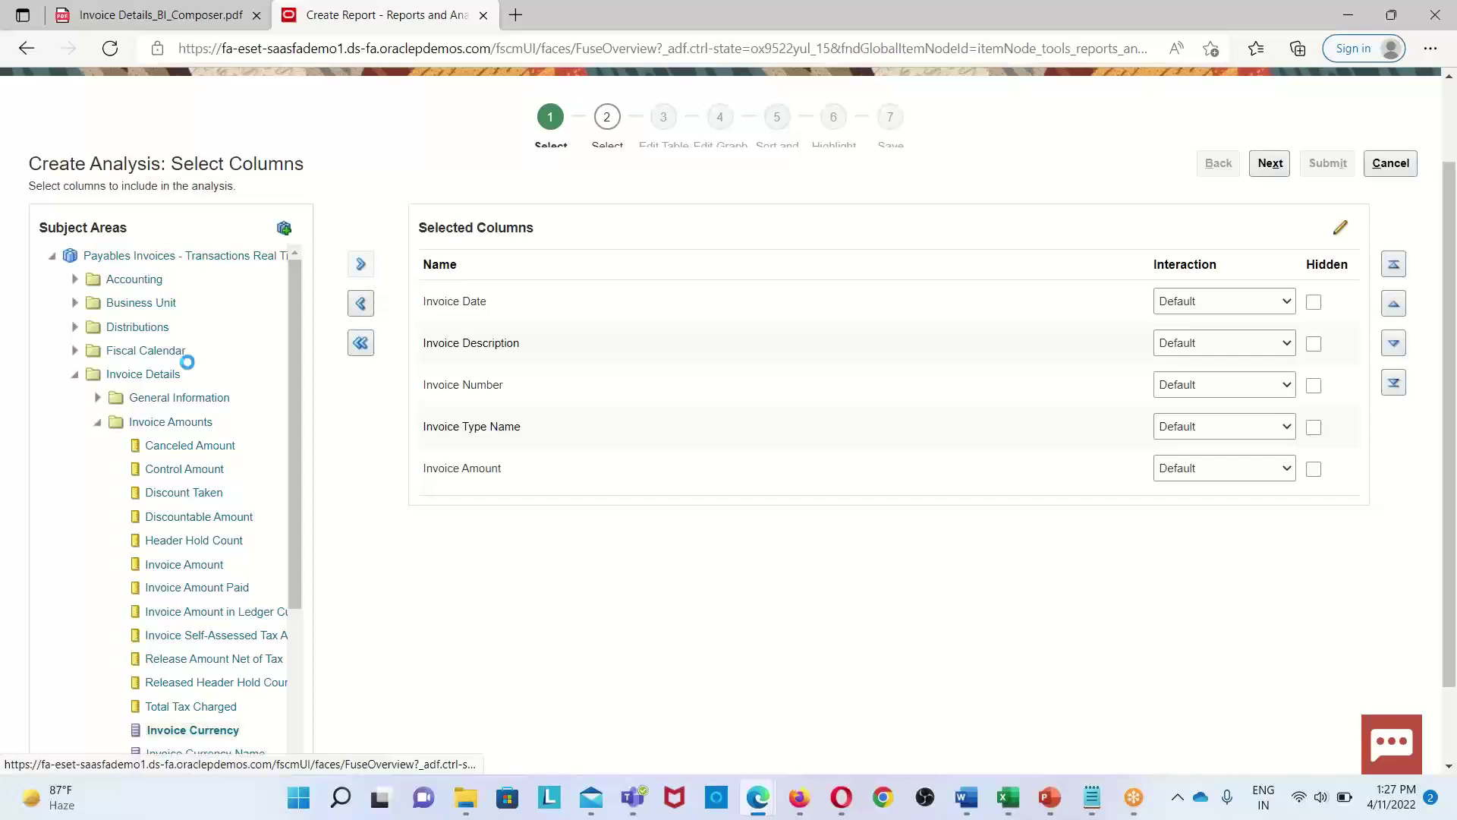
left_click(97, 422)
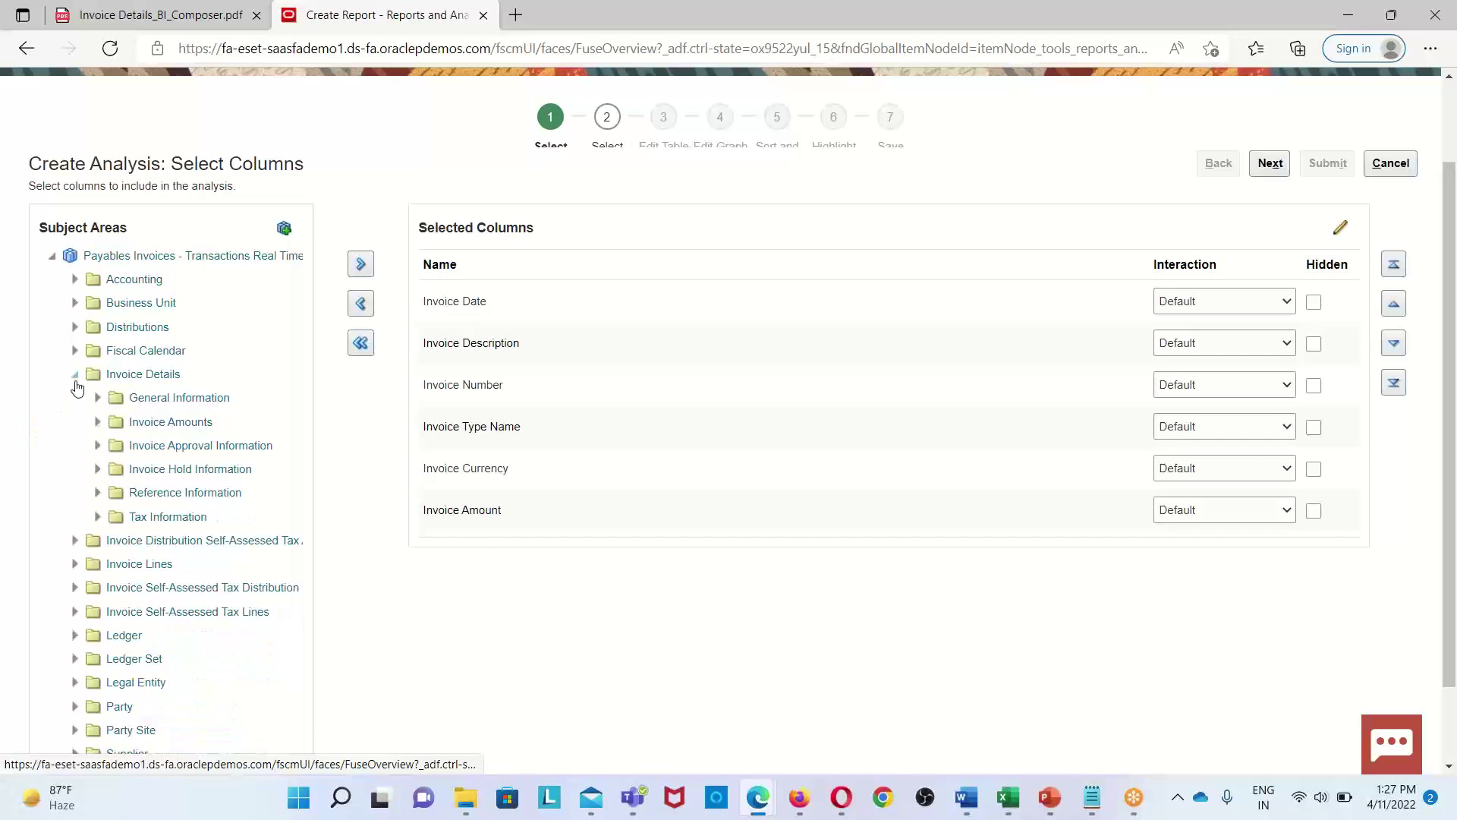
left_click(75, 374)
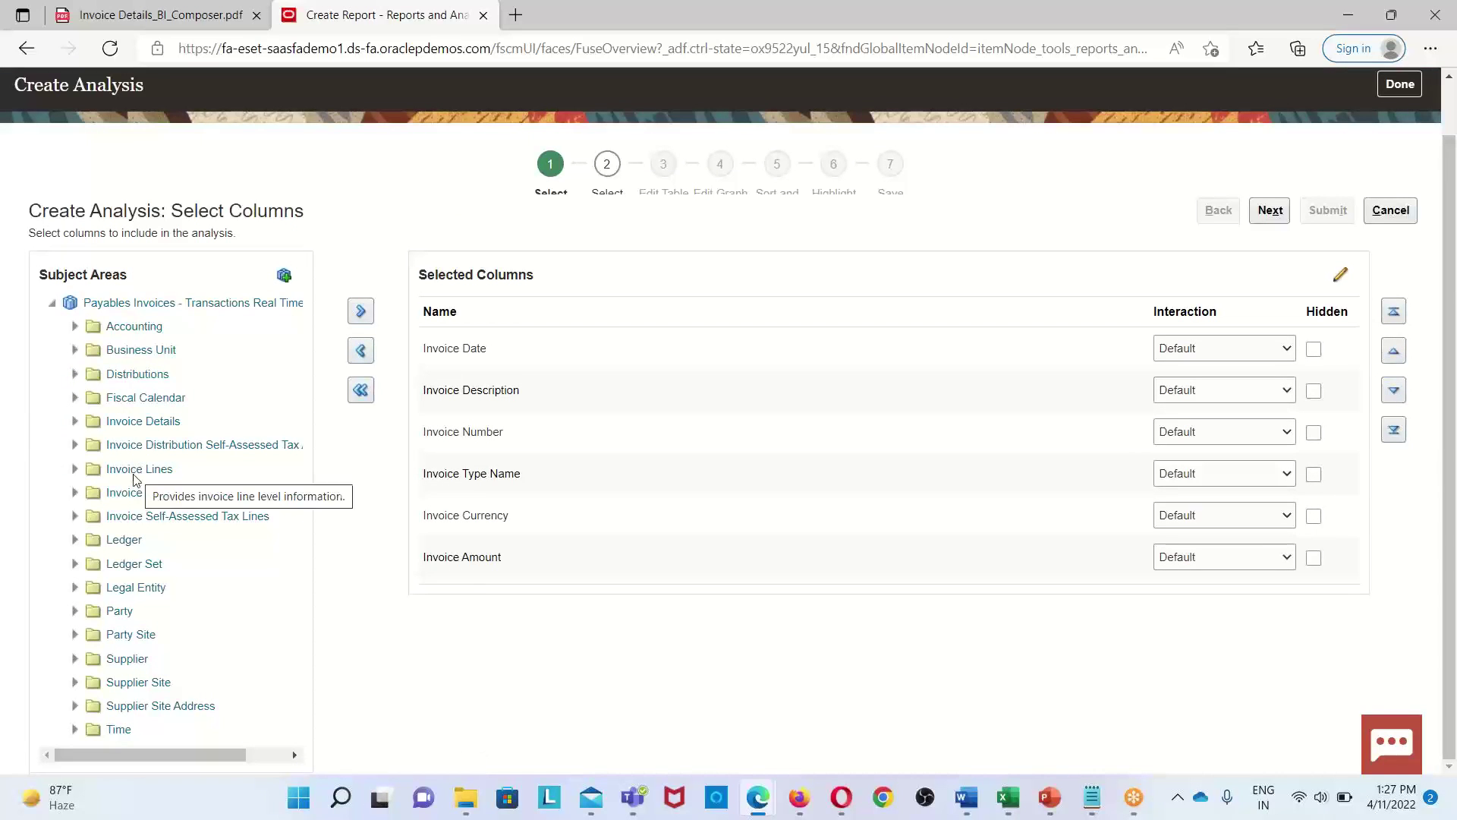
Add the Supplier column from the Supplier folder to the selected columns and collapse that folder
left_click(75, 659)
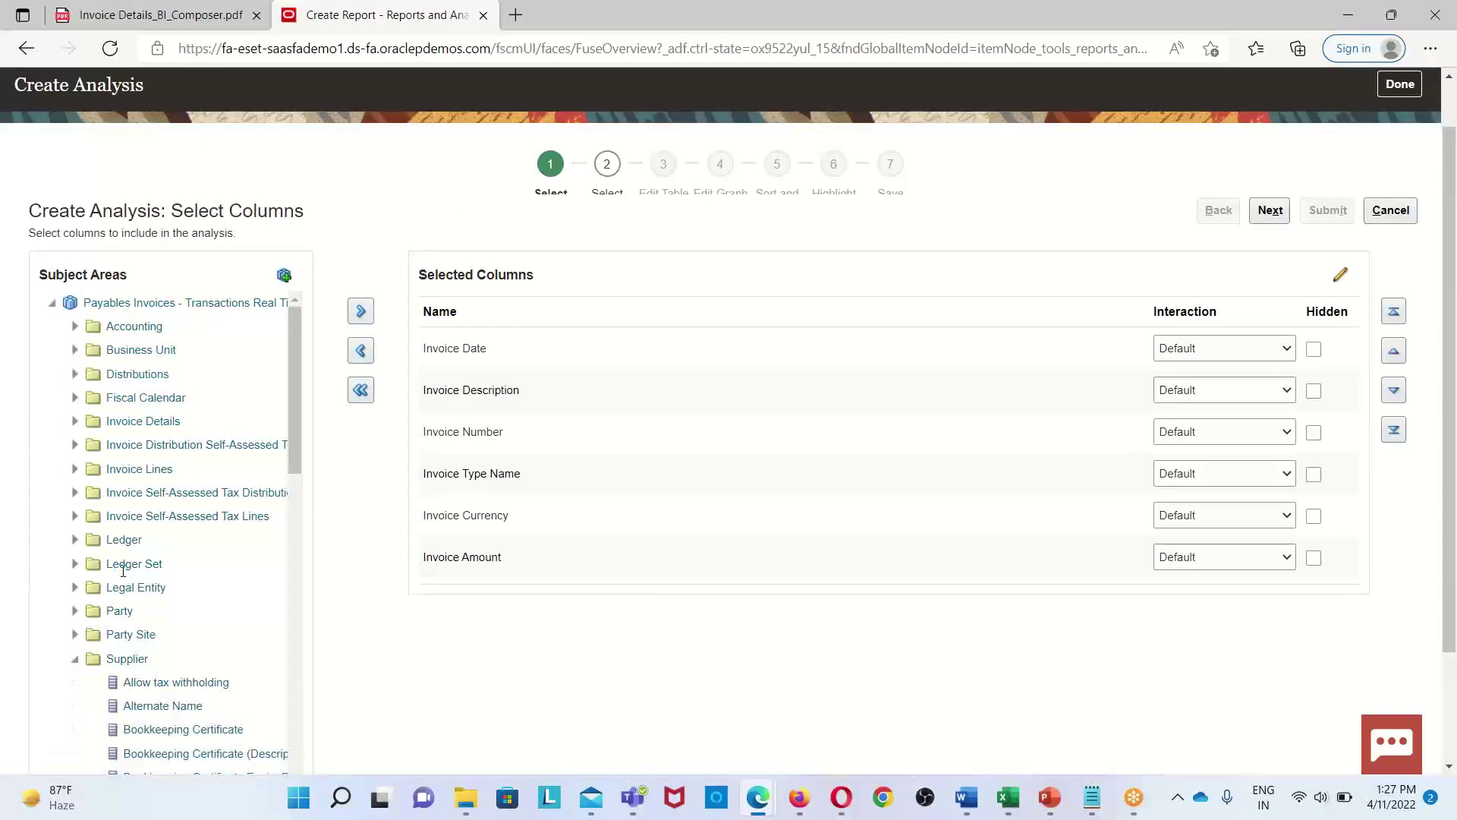
scroll(112, 654, "down", 2)
scroll(112, 654, "down", 4)
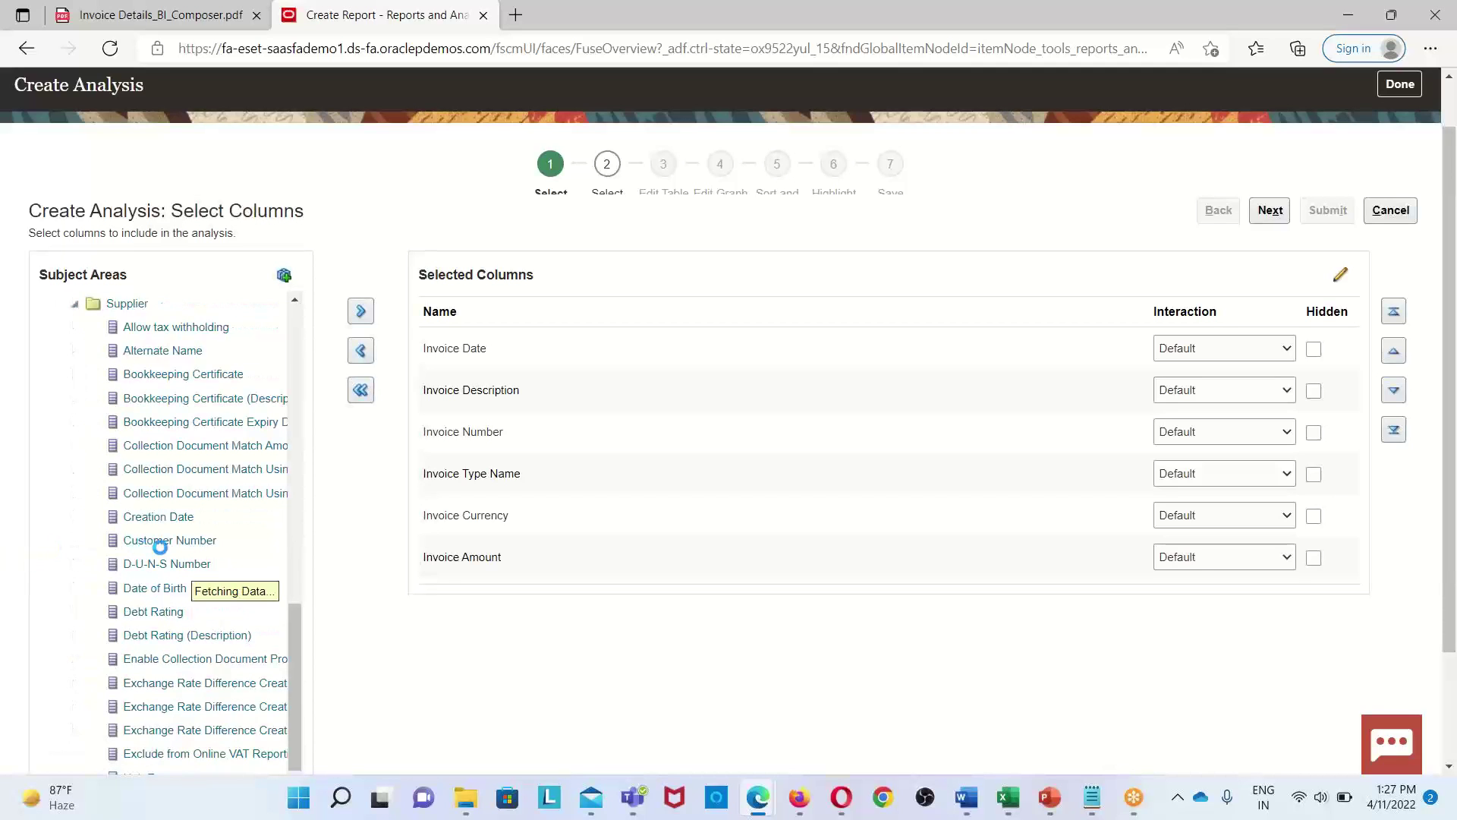
scroll(186, 554, "down", 5)
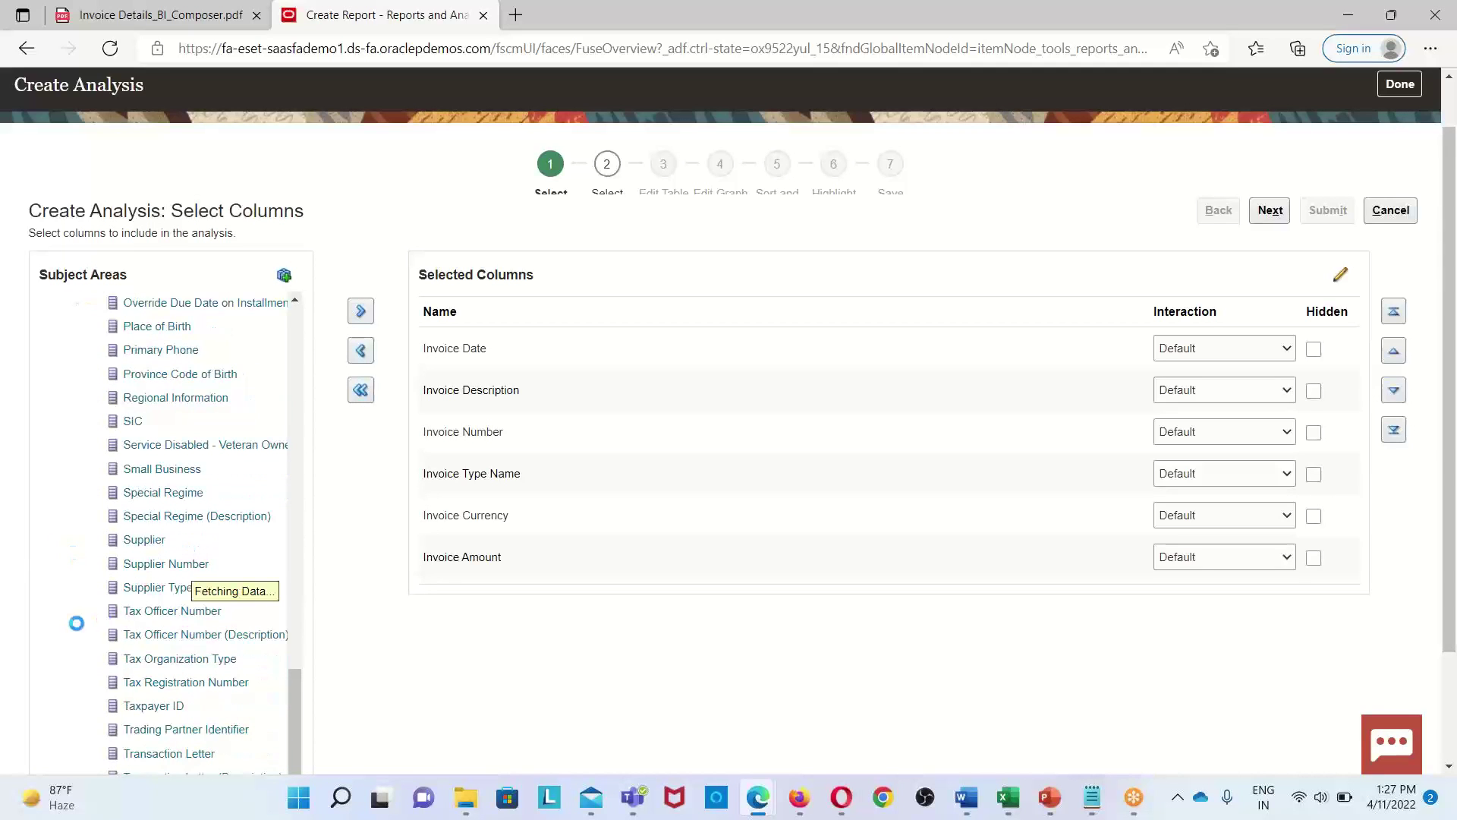
left_click(158, 539)
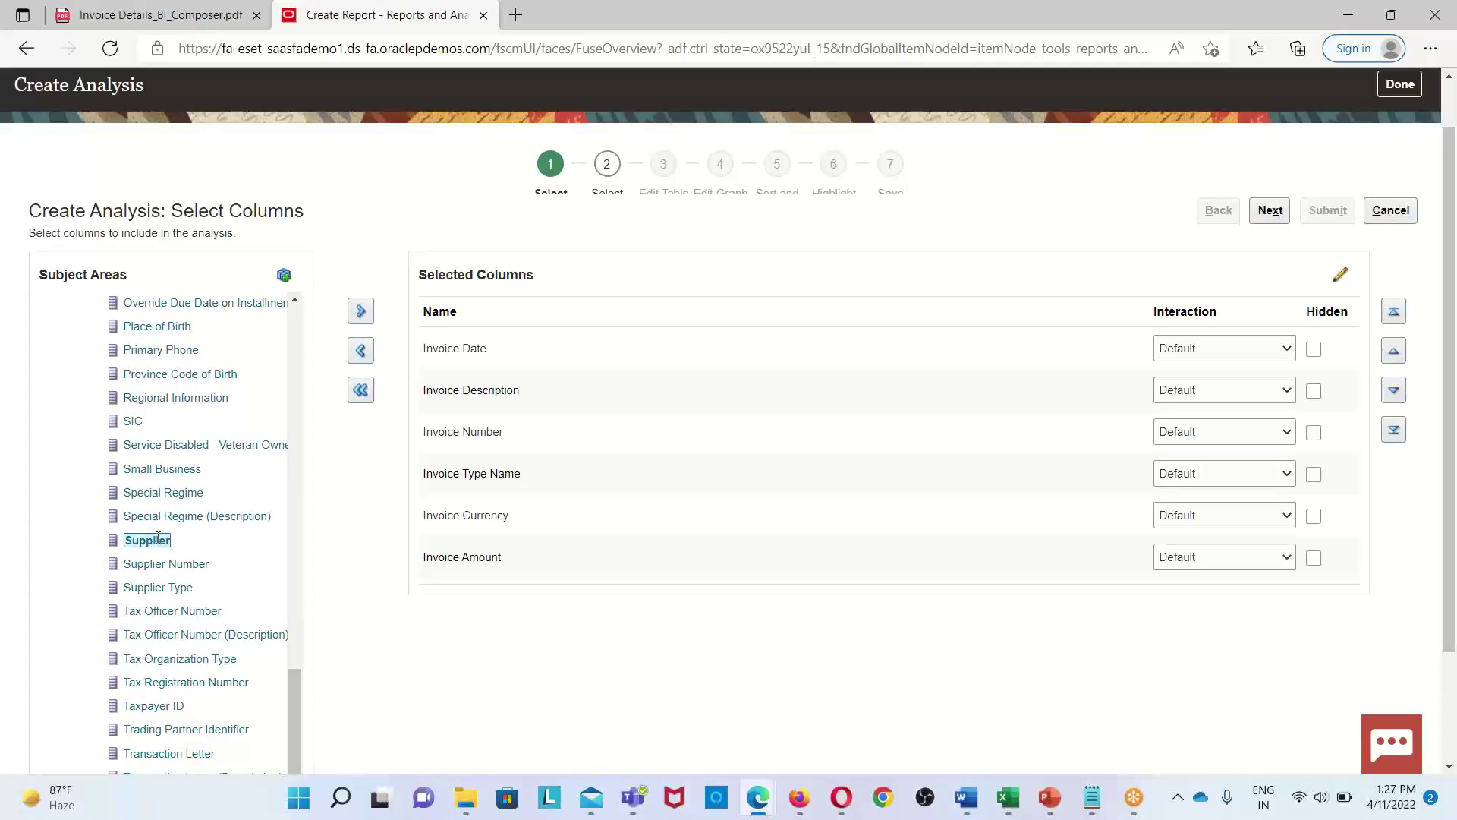
left_click(361, 311)
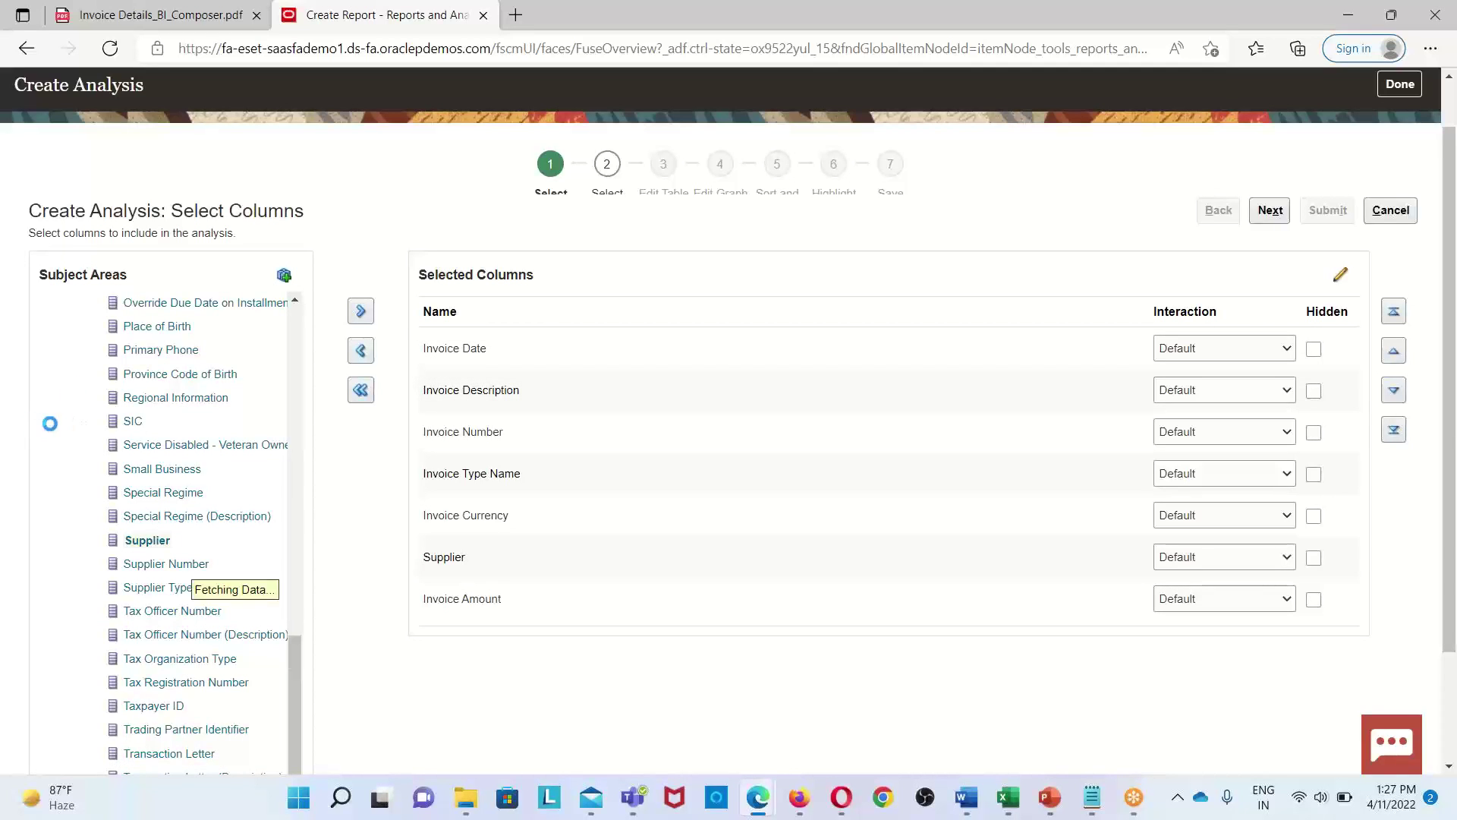
scroll(42, 429, "up", 2)
scroll(42, 433, "up", 8)
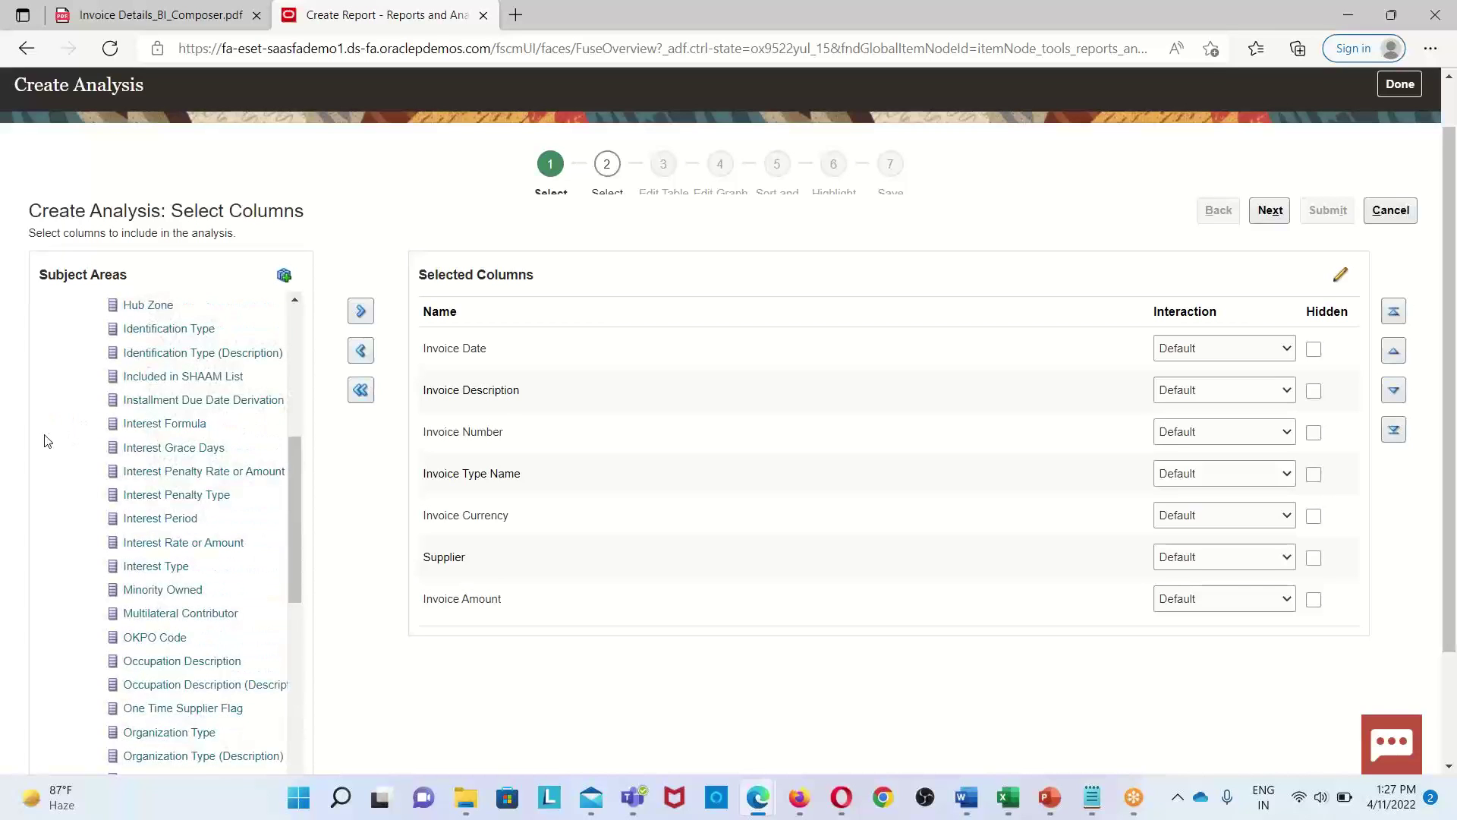
scroll(44, 440, "up", 3)
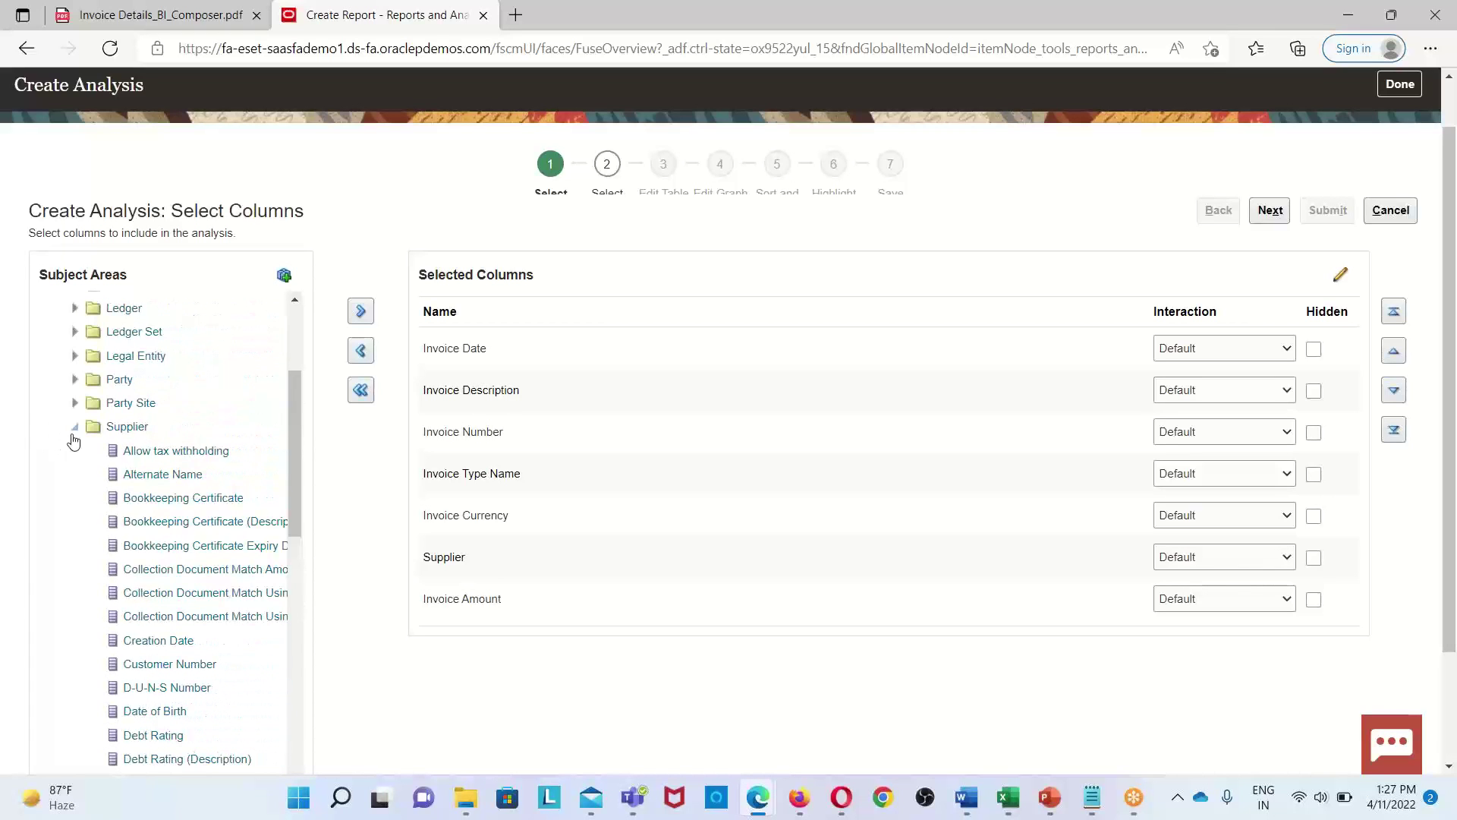
left_click(73, 427)
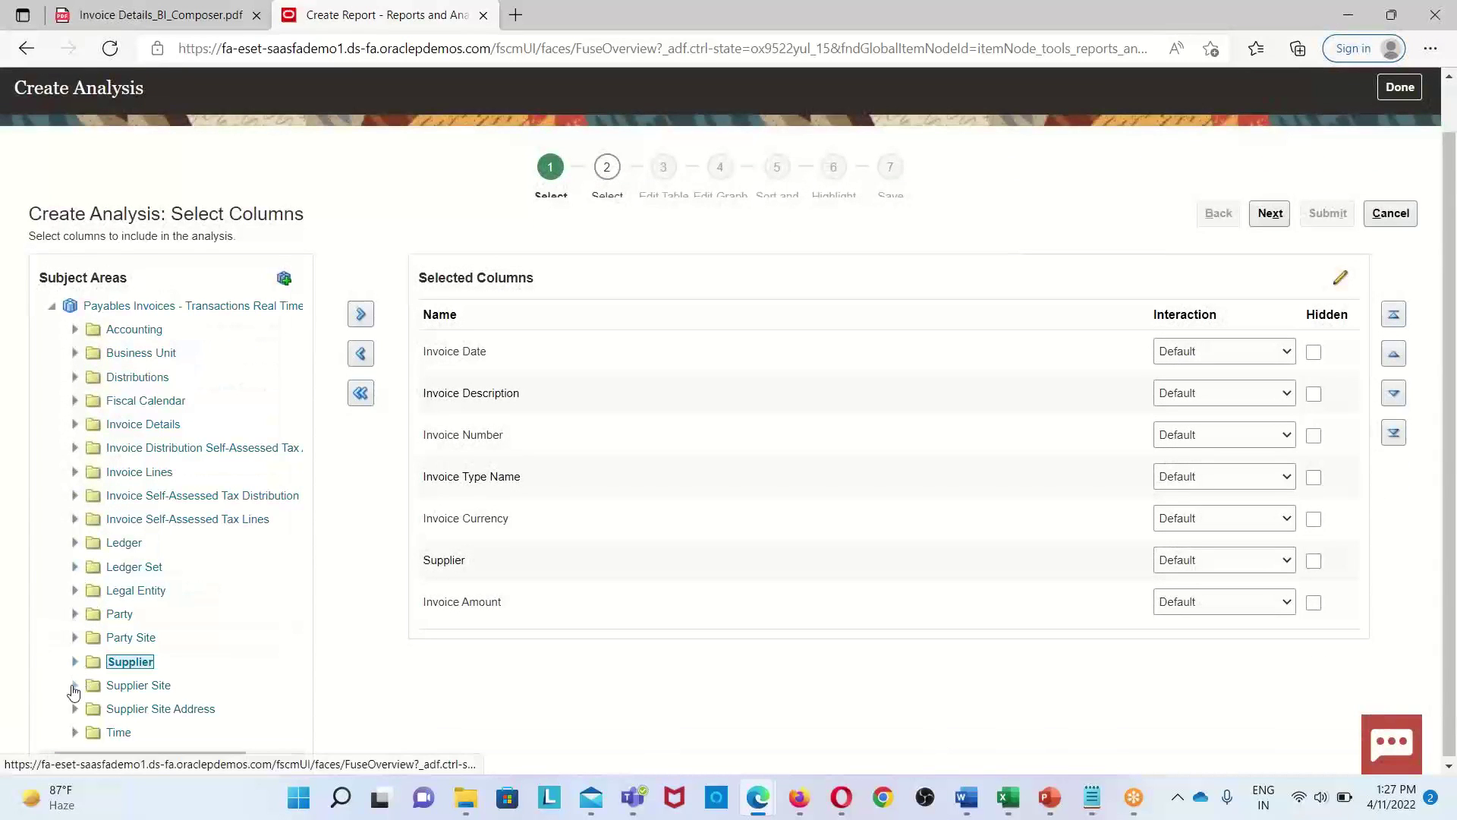
Add the Site column from the Supplier Site folder to the selected columns
left_click(74, 686)
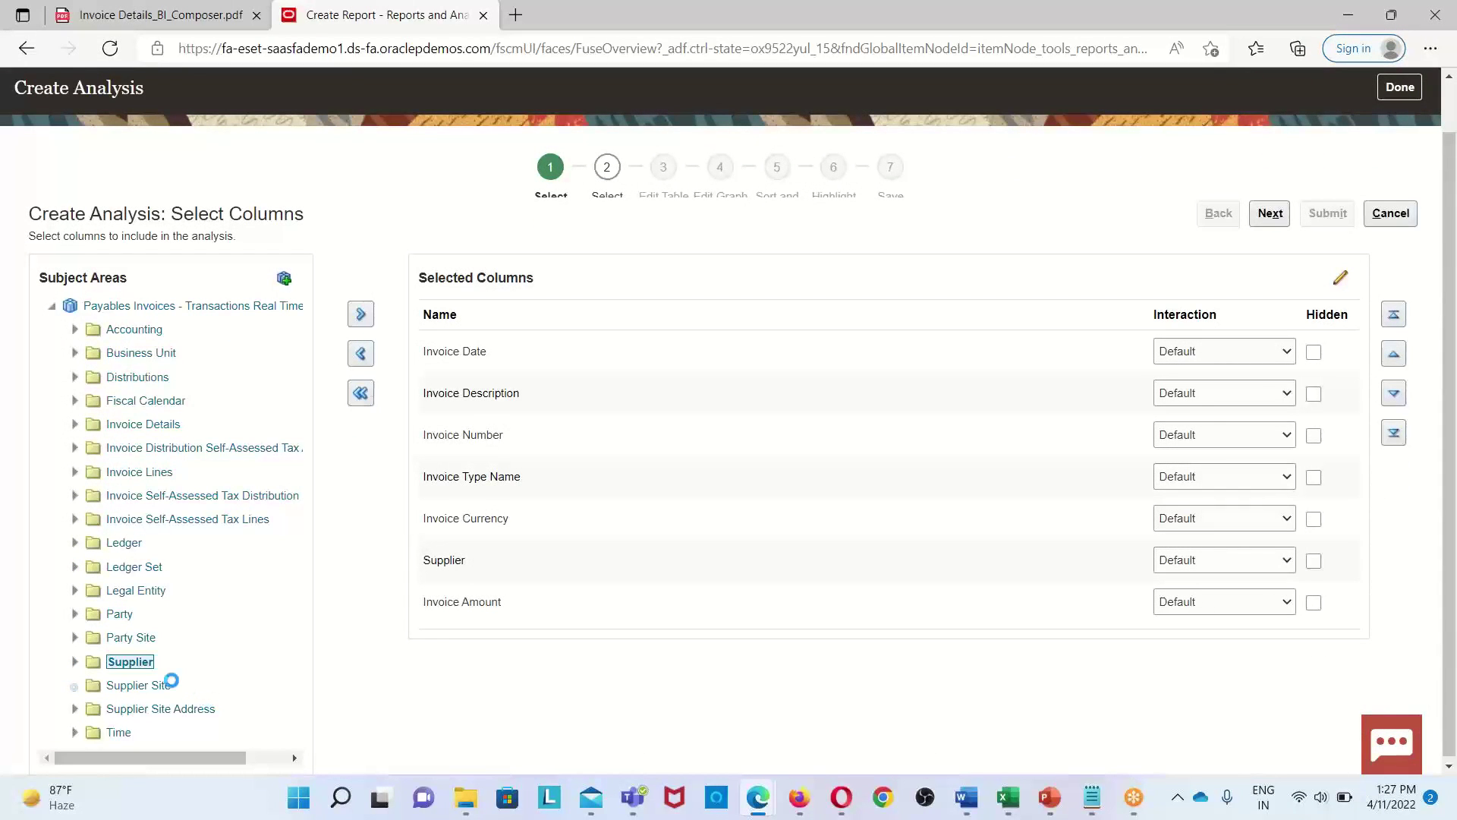
scroll(120, 607, "down", 5)
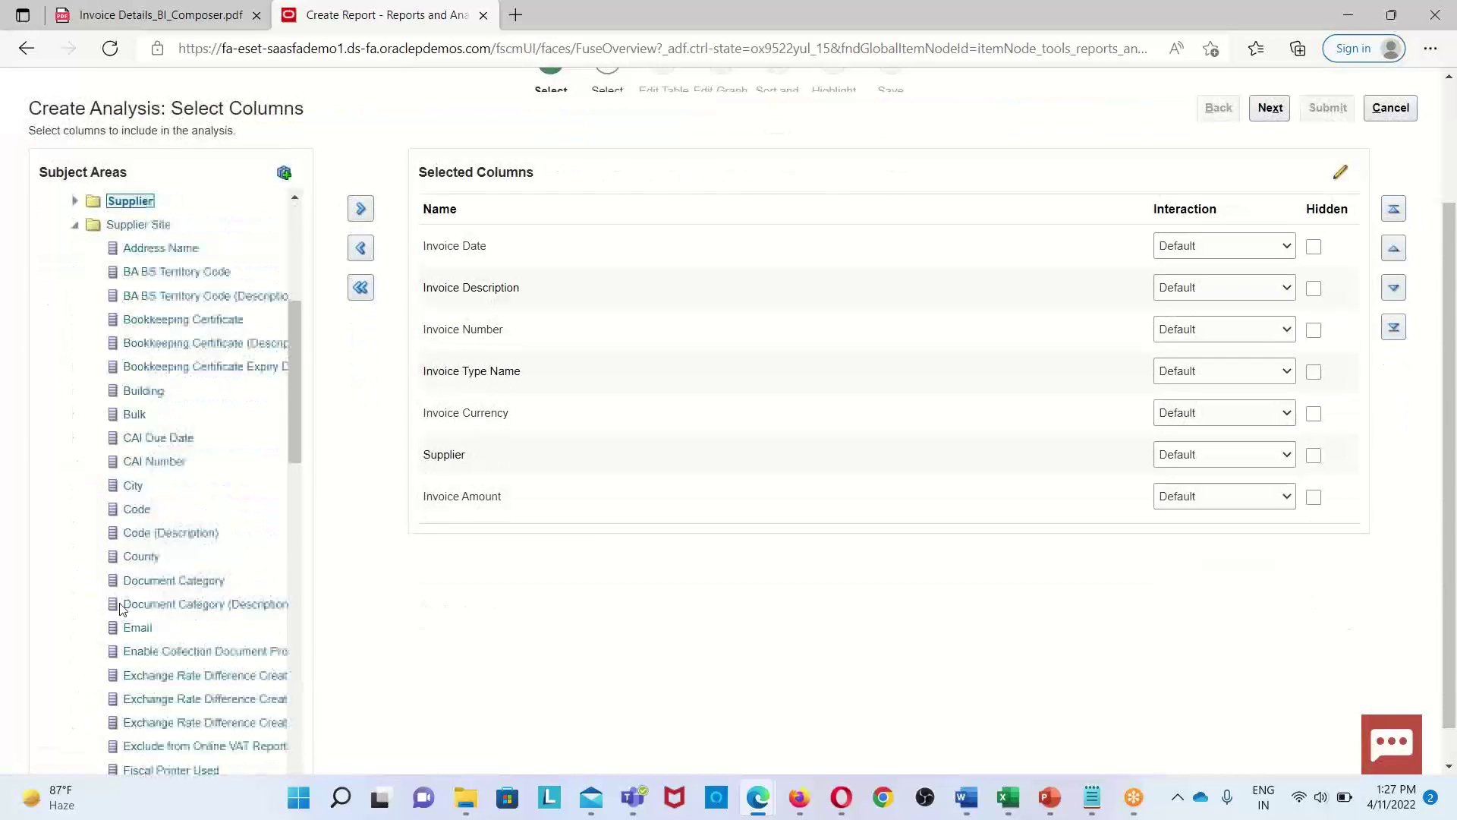
double_click(170, 604)
scroll(218, 572, "down", 2)
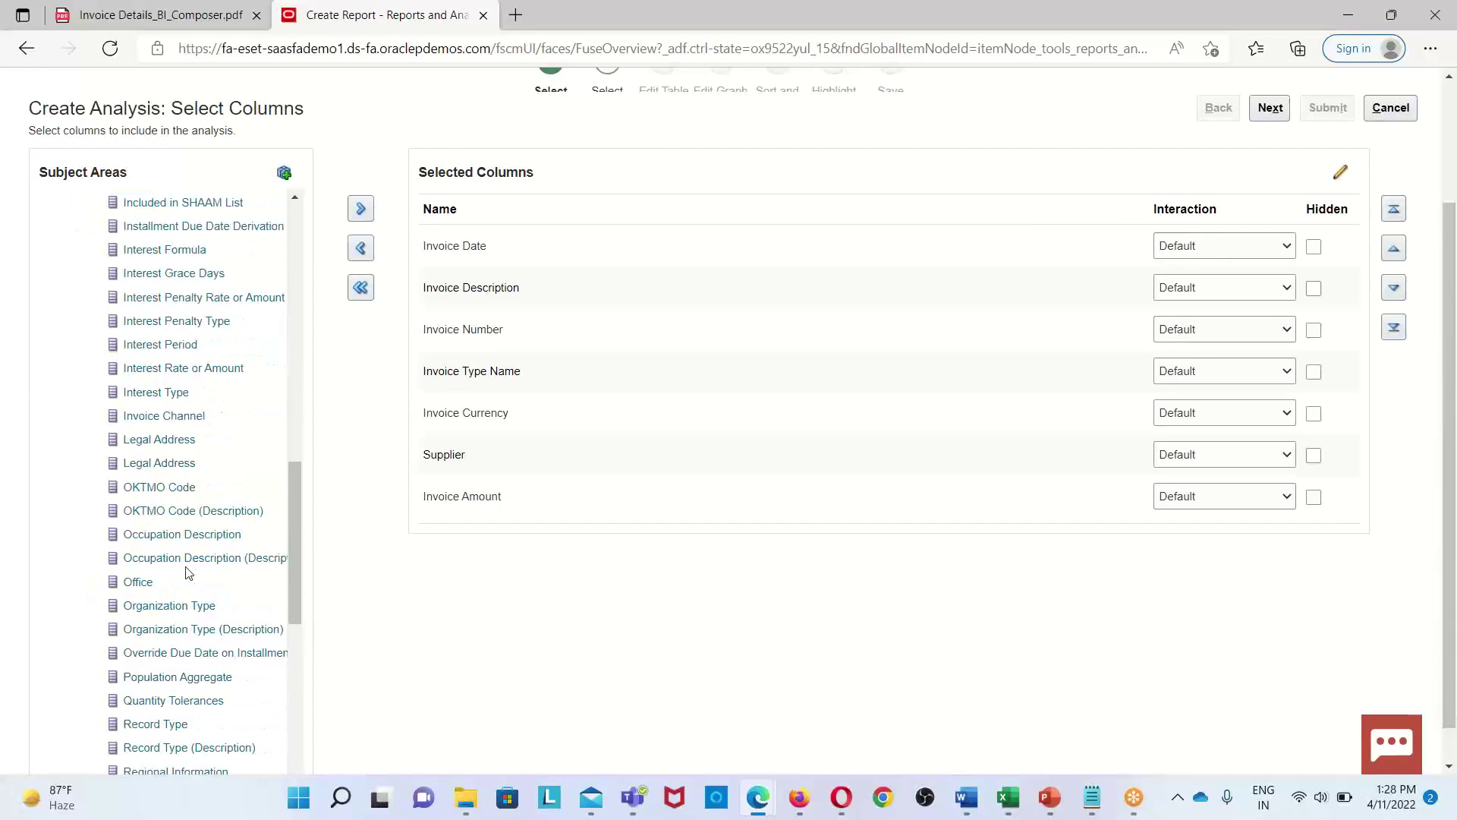
scroll(197, 563, "down", 1)
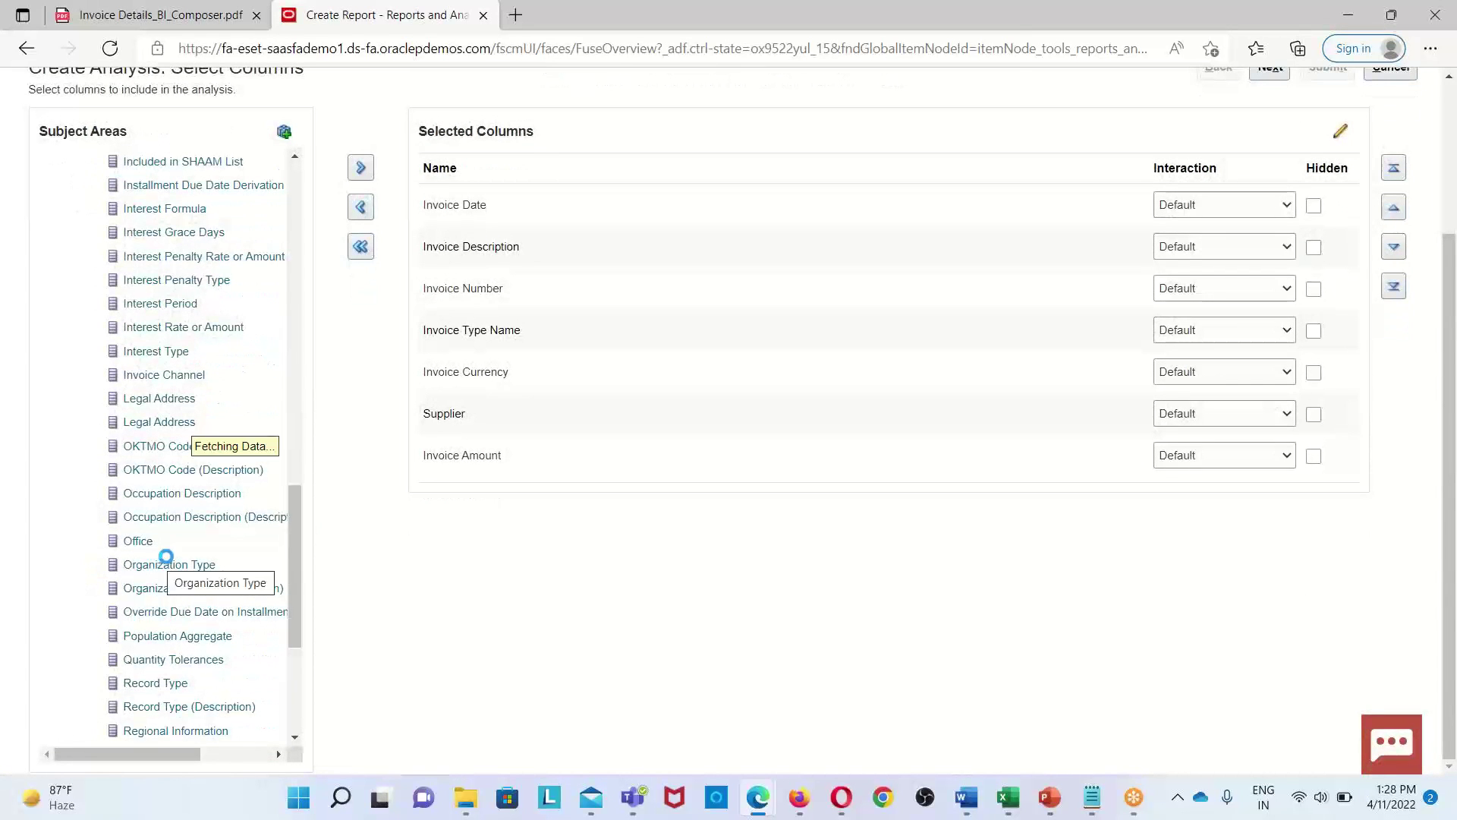
scroll(214, 553, "down", 3)
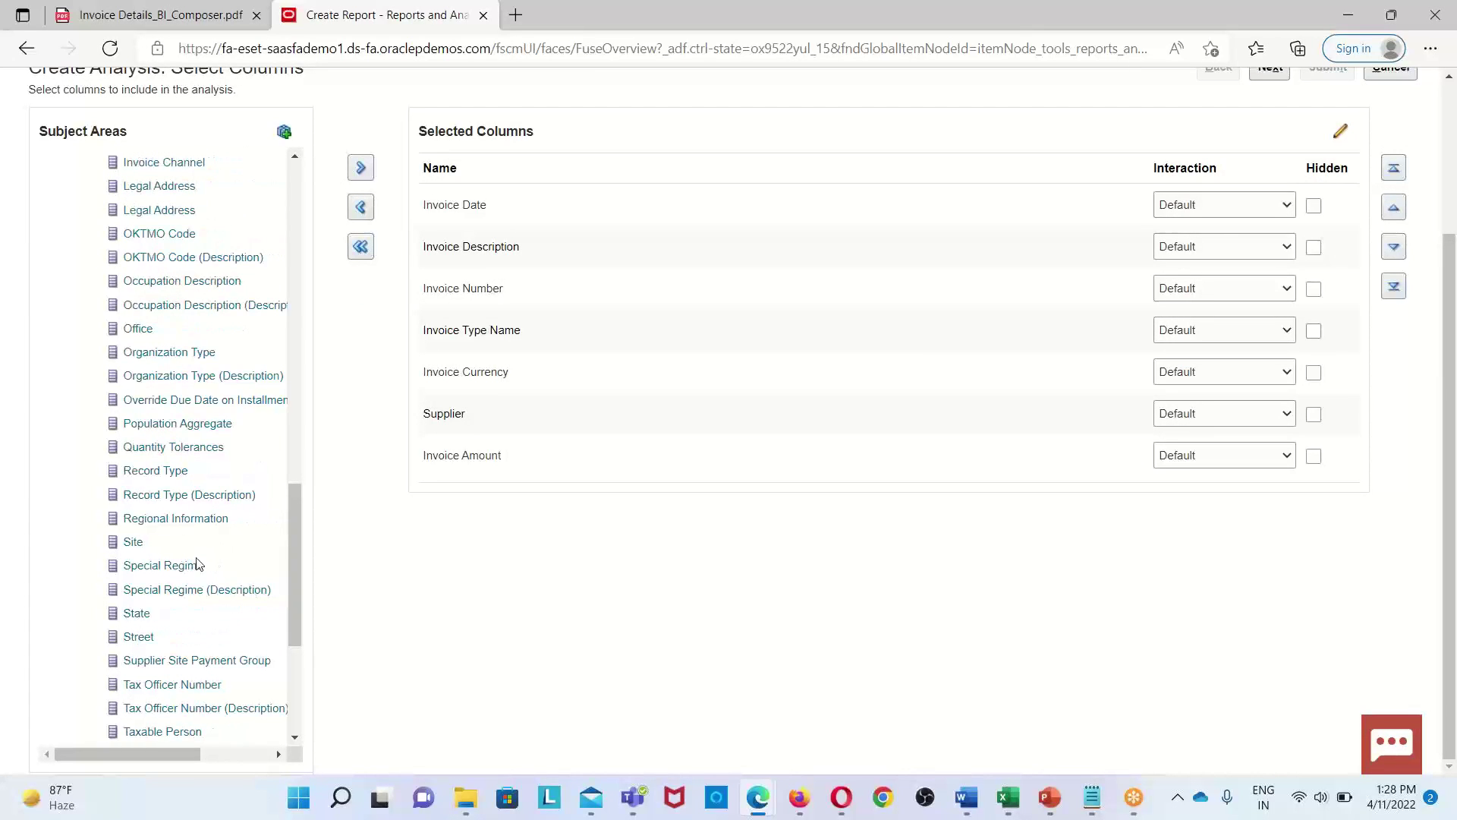
left_click(141, 539)
left_click(361, 168)
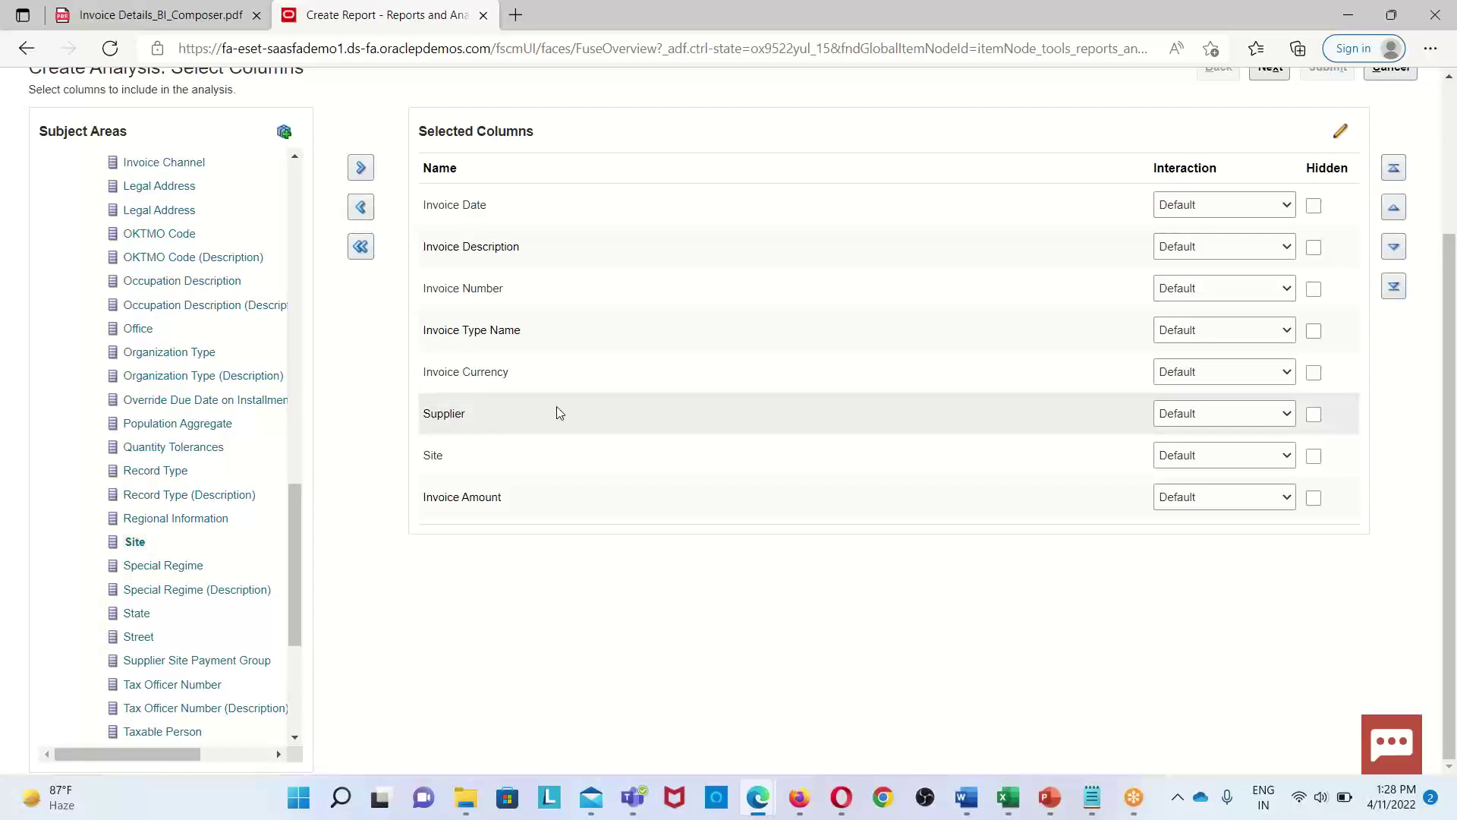
Review the list of selected columns and proceed to the Select Views stage of the analysis
scroll(616, 476, "up", 3)
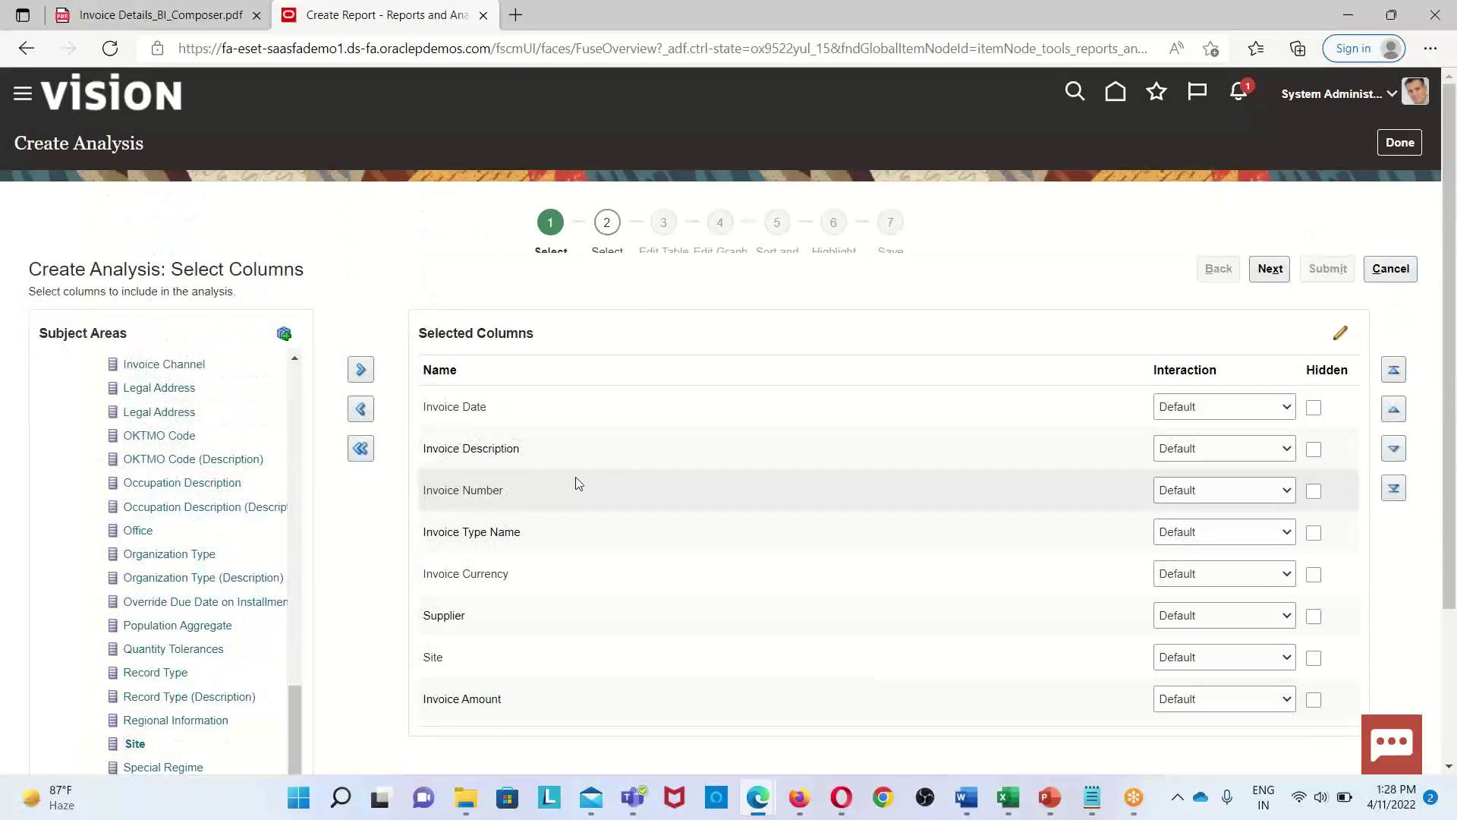
scroll(557, 486, "down", 2)
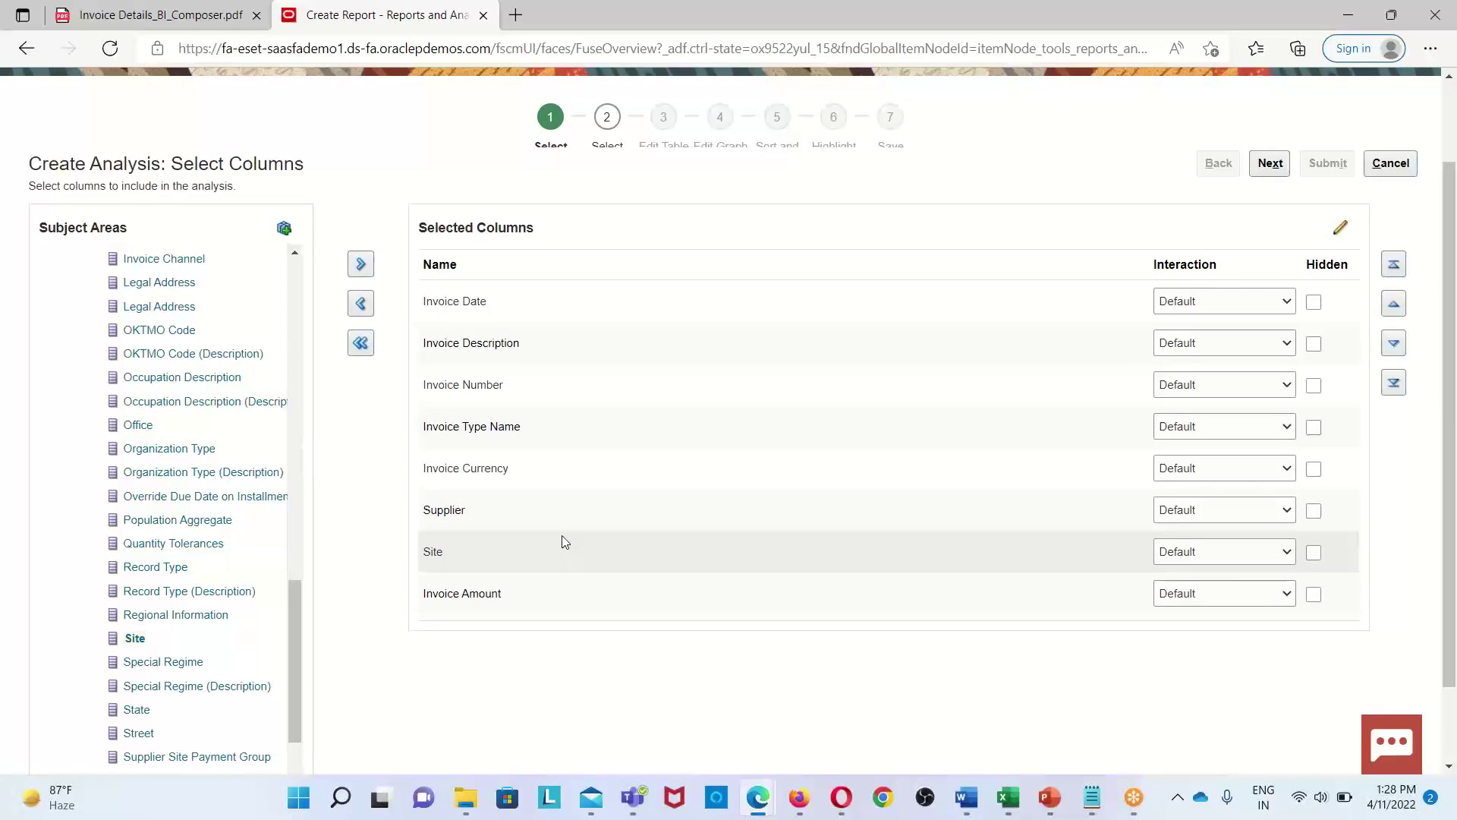
scroll(564, 541, "up", 2)
left_click(1271, 269)
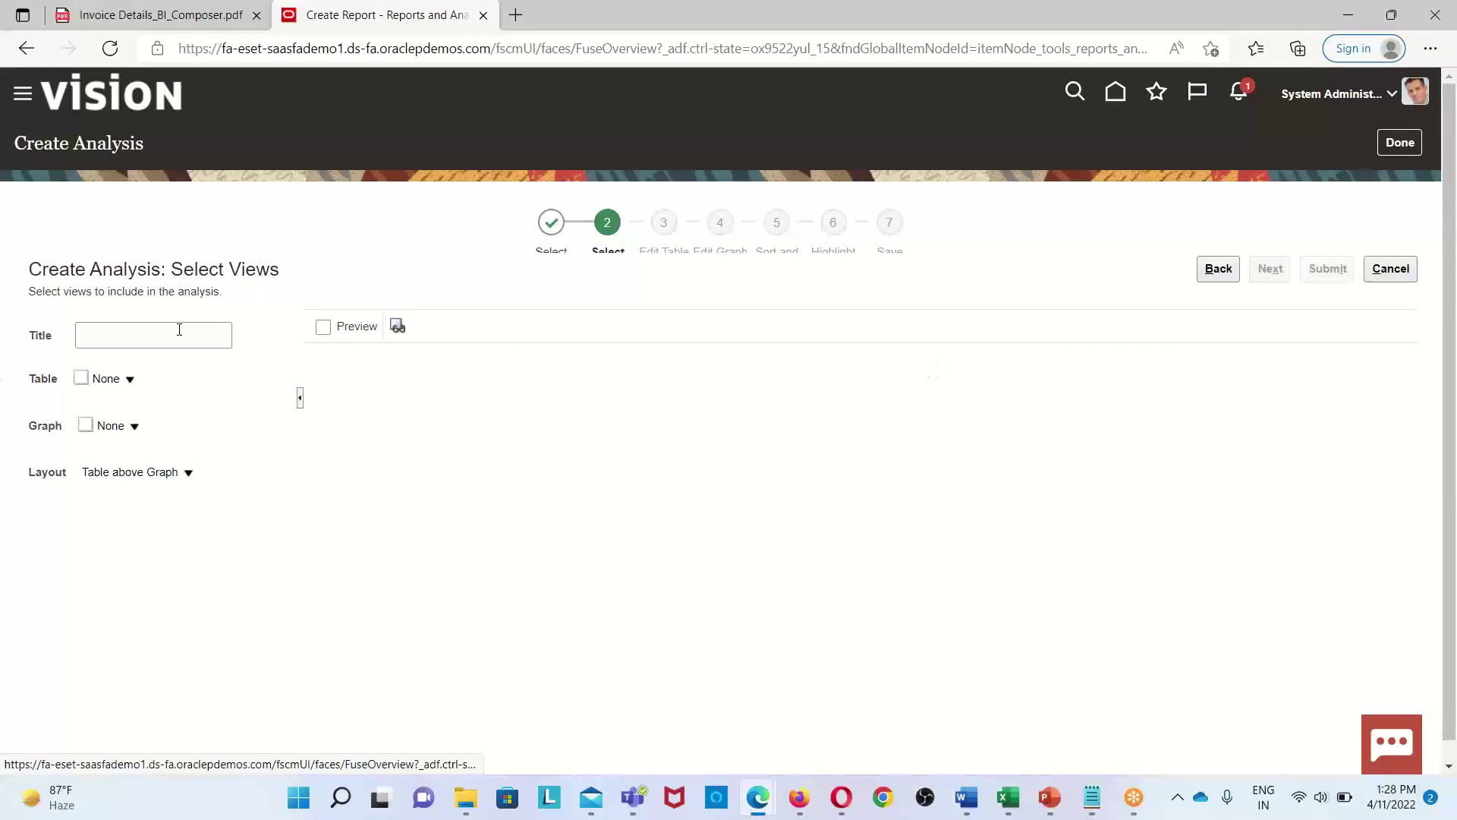
Title the analysis "Invoice Detail1 11April22" and set its table view to Table (recommended)
left_click(161, 337)
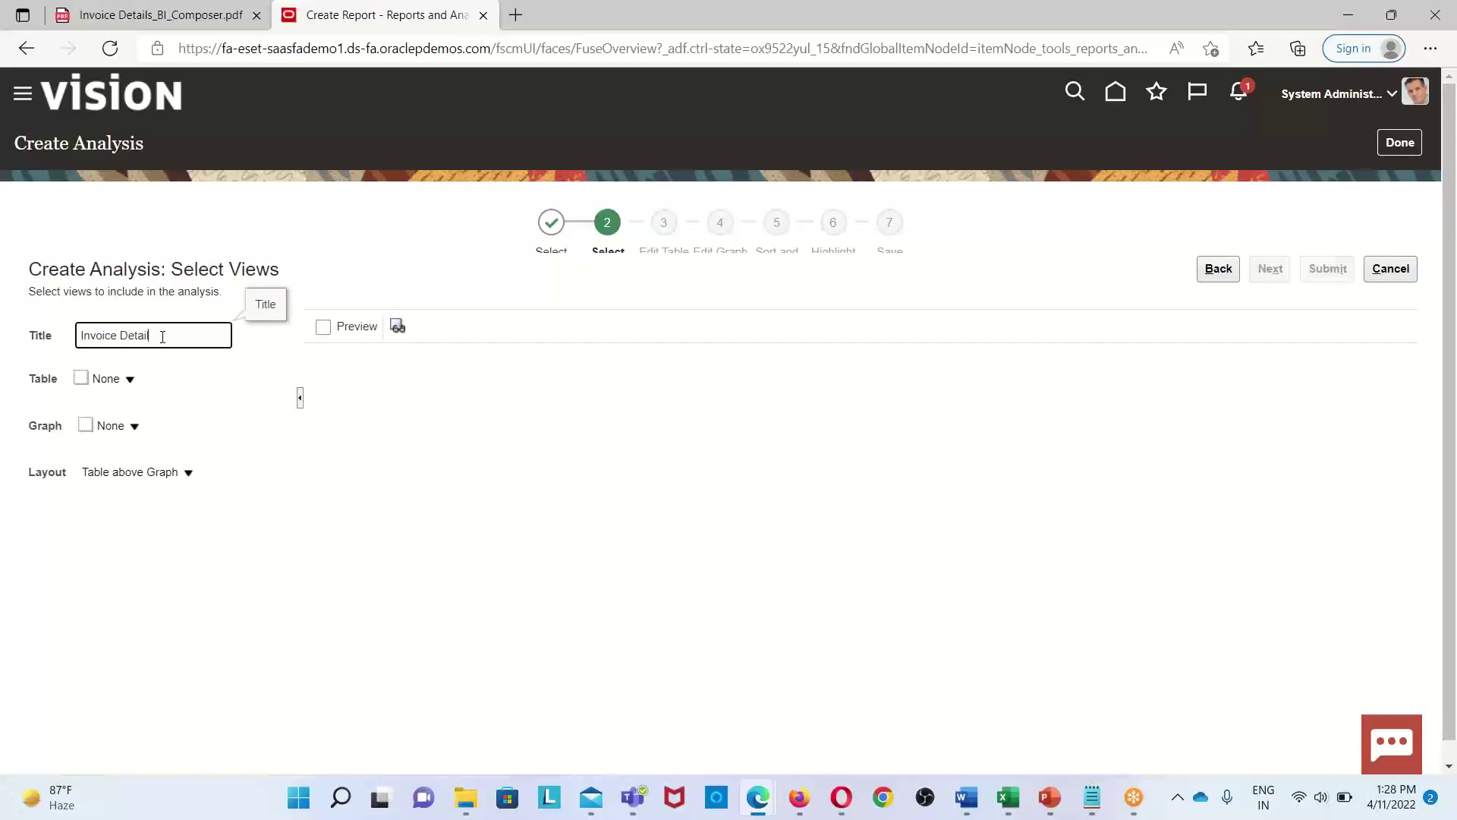
type("A")
type("1")
left_click(126, 384)
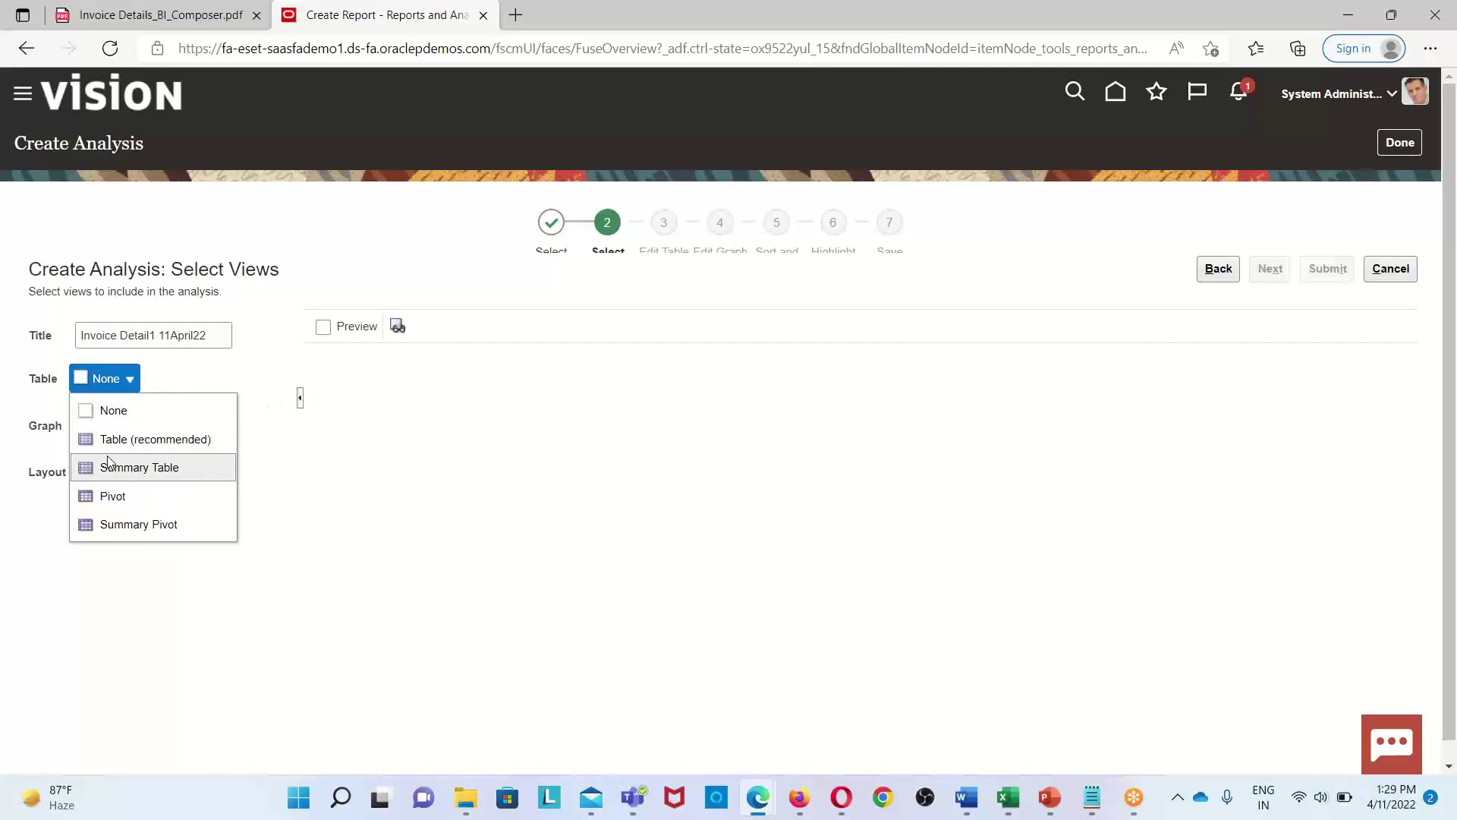
left_click(152, 441)
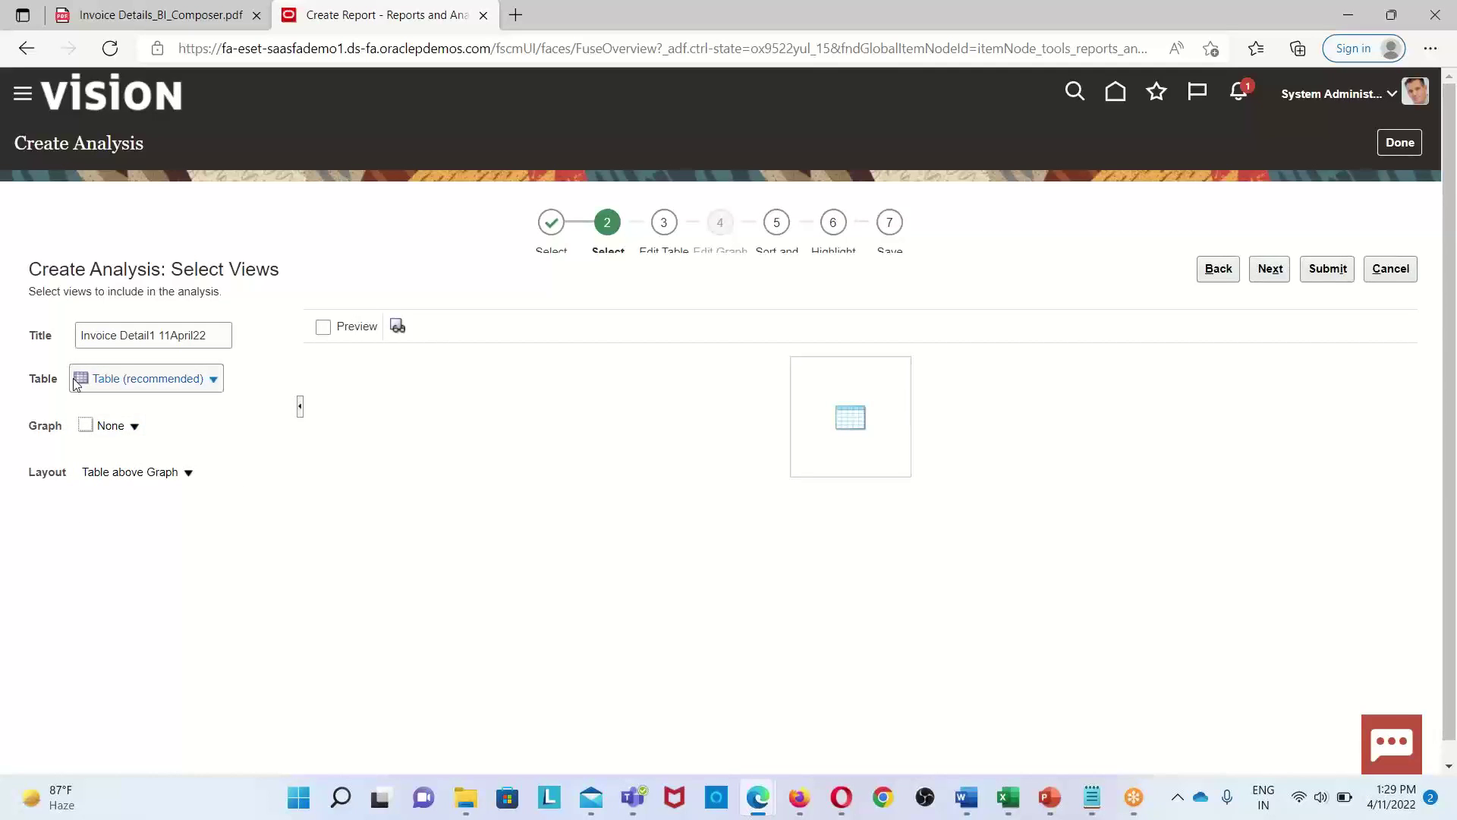
Turn on the preview of the analysis and look through the invoice rows in the table
left_click(323, 331)
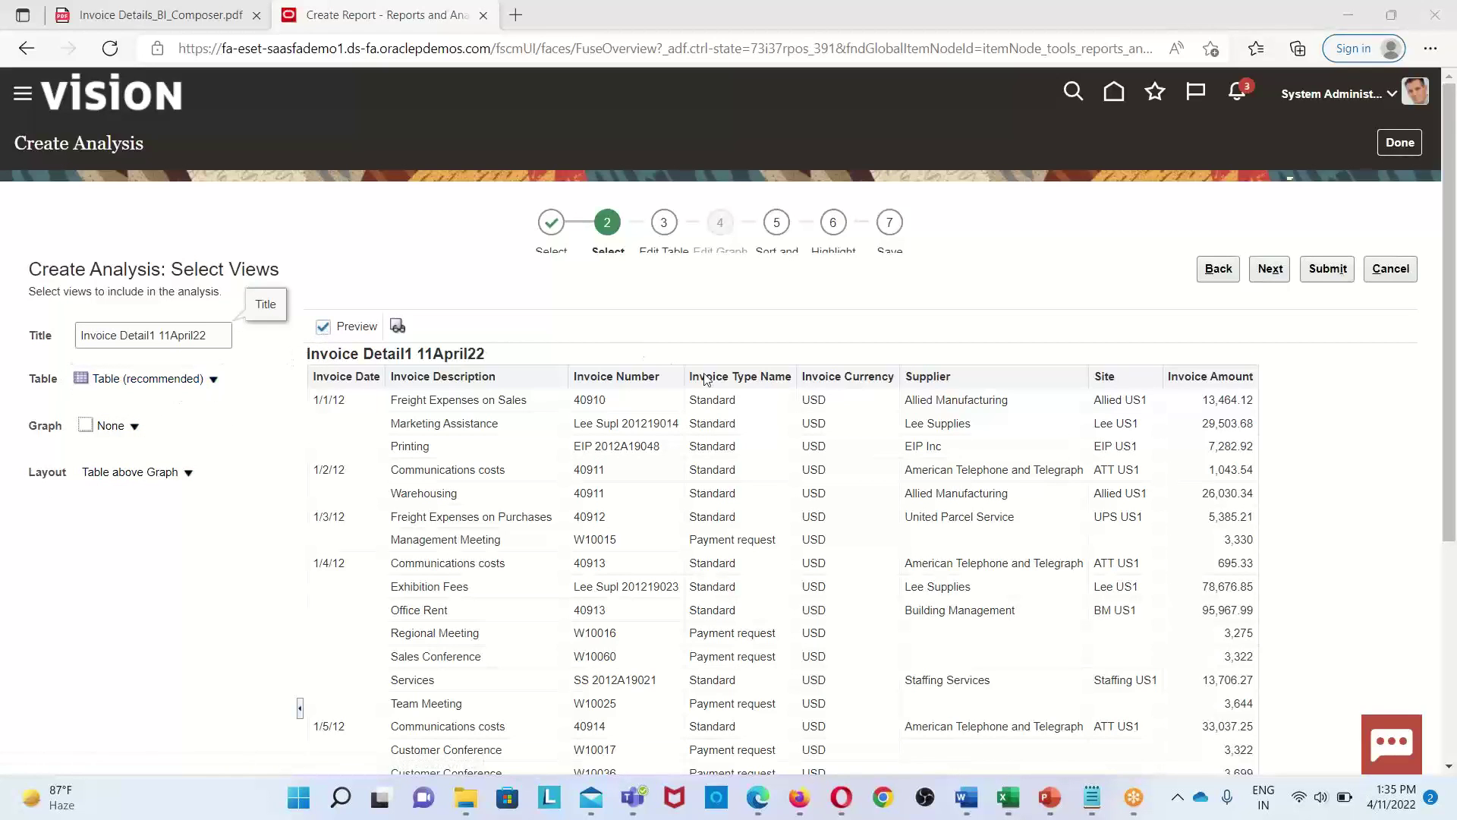
scroll(834, 476, "down", 3)
scroll(827, 474, "up", 3)
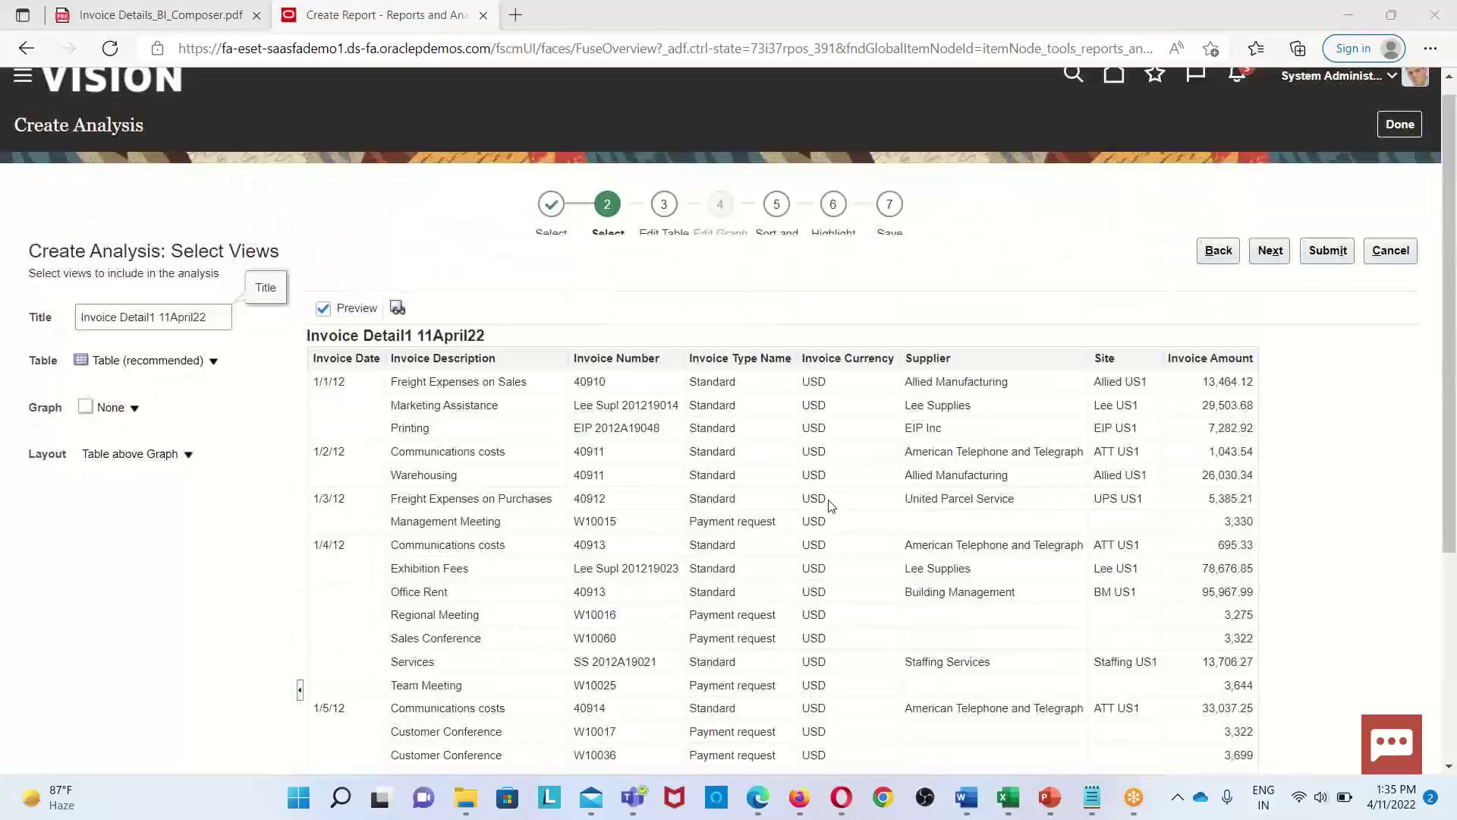
scroll(953, 448, "down", 4)
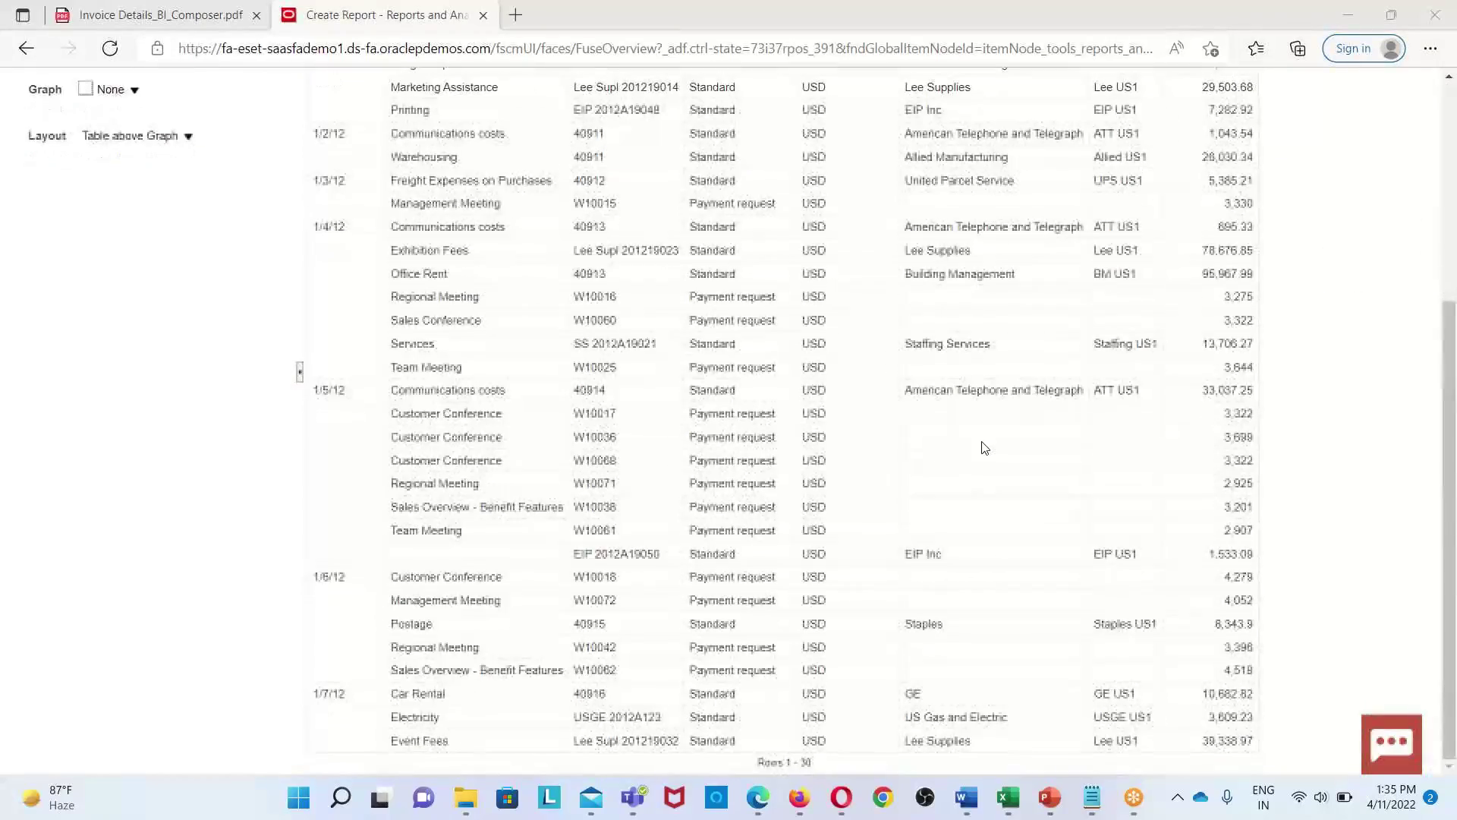
Keep the table column layout at the Edit Table stage, advance to Sort and Filter, and dismiss the error there
scroll(969, 456, "up", 4)
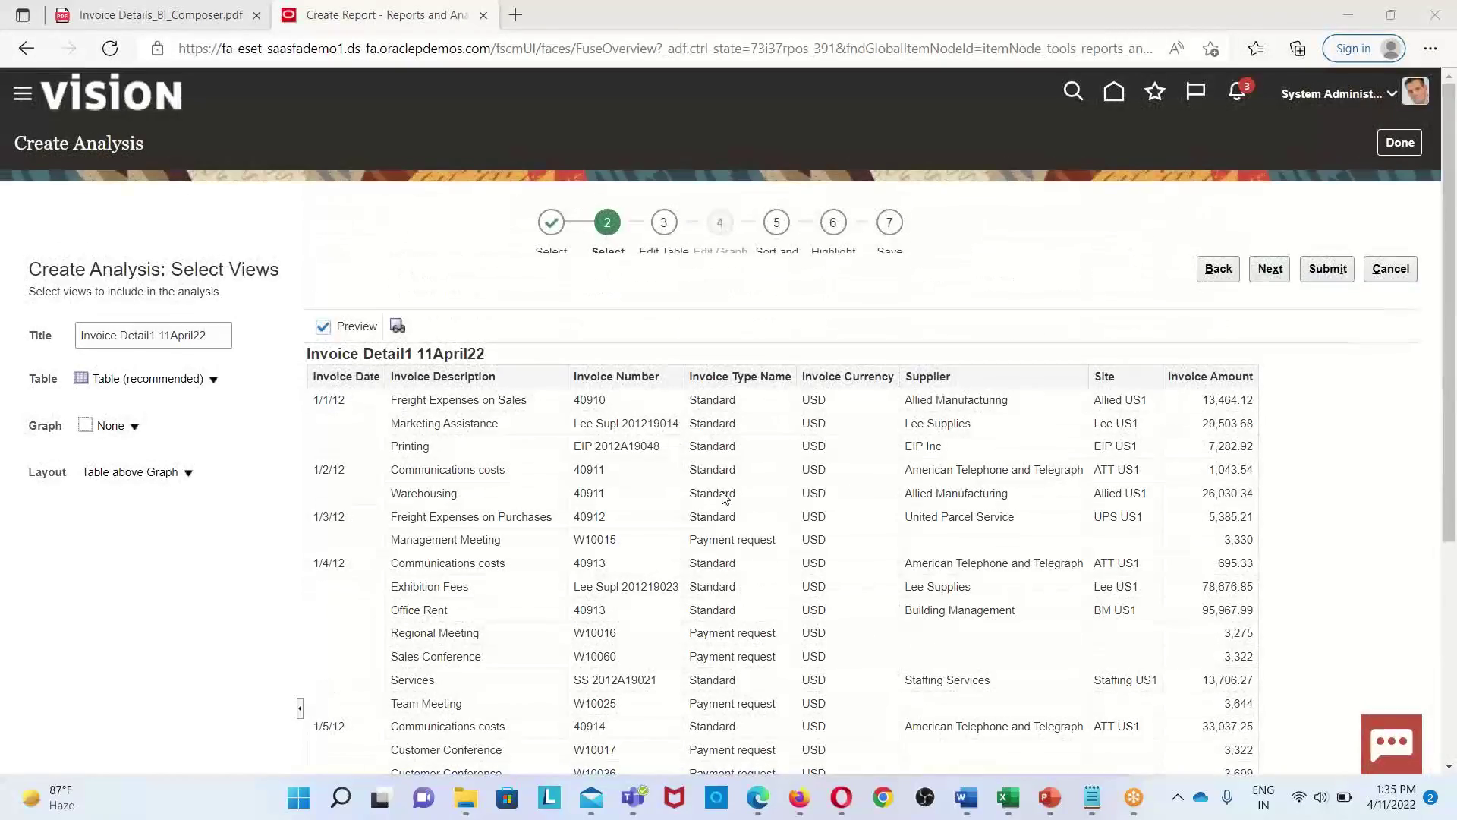
left_click(1270, 270)
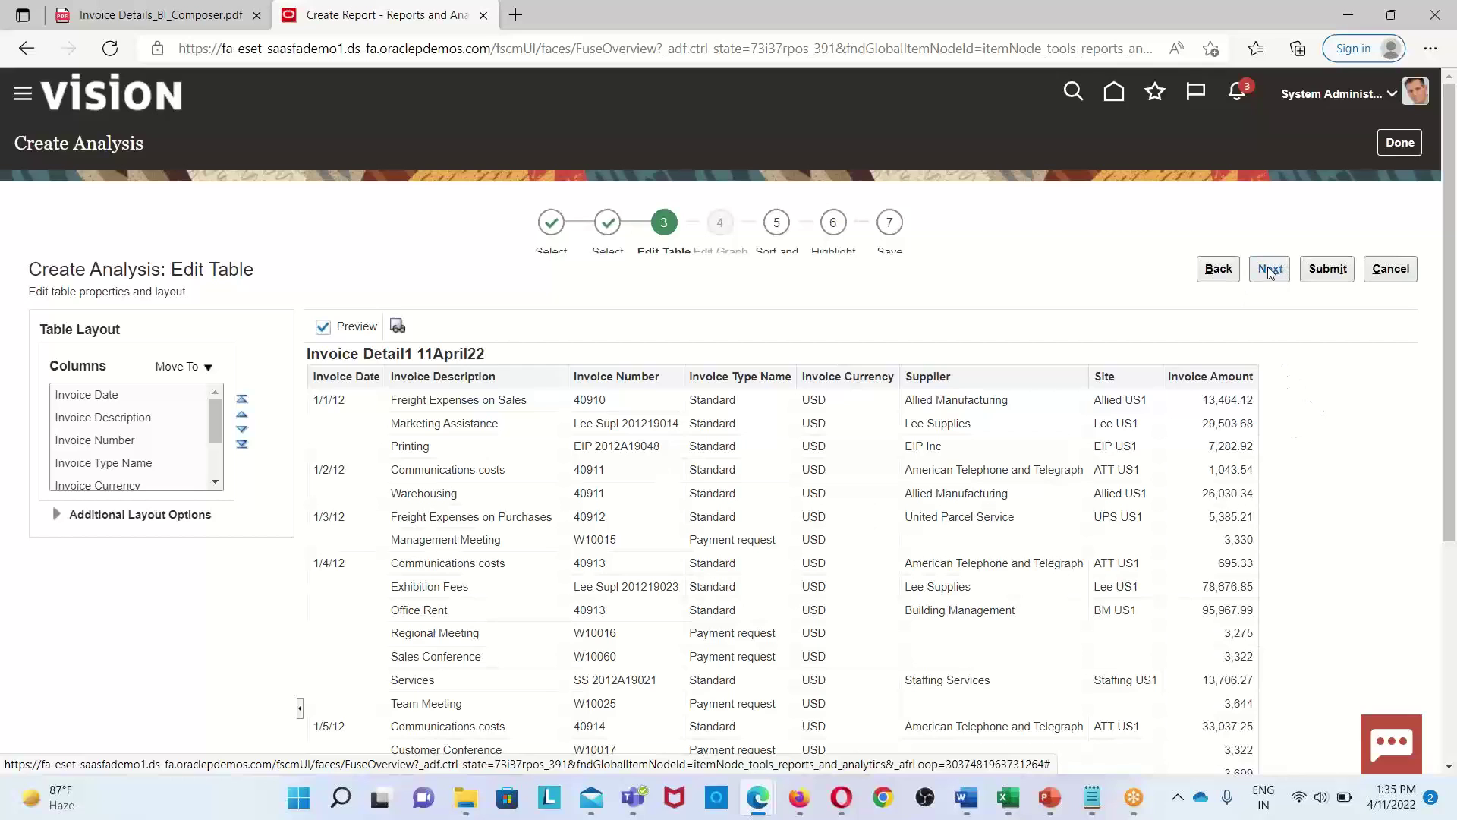
scroll(295, 524, "down", 3)
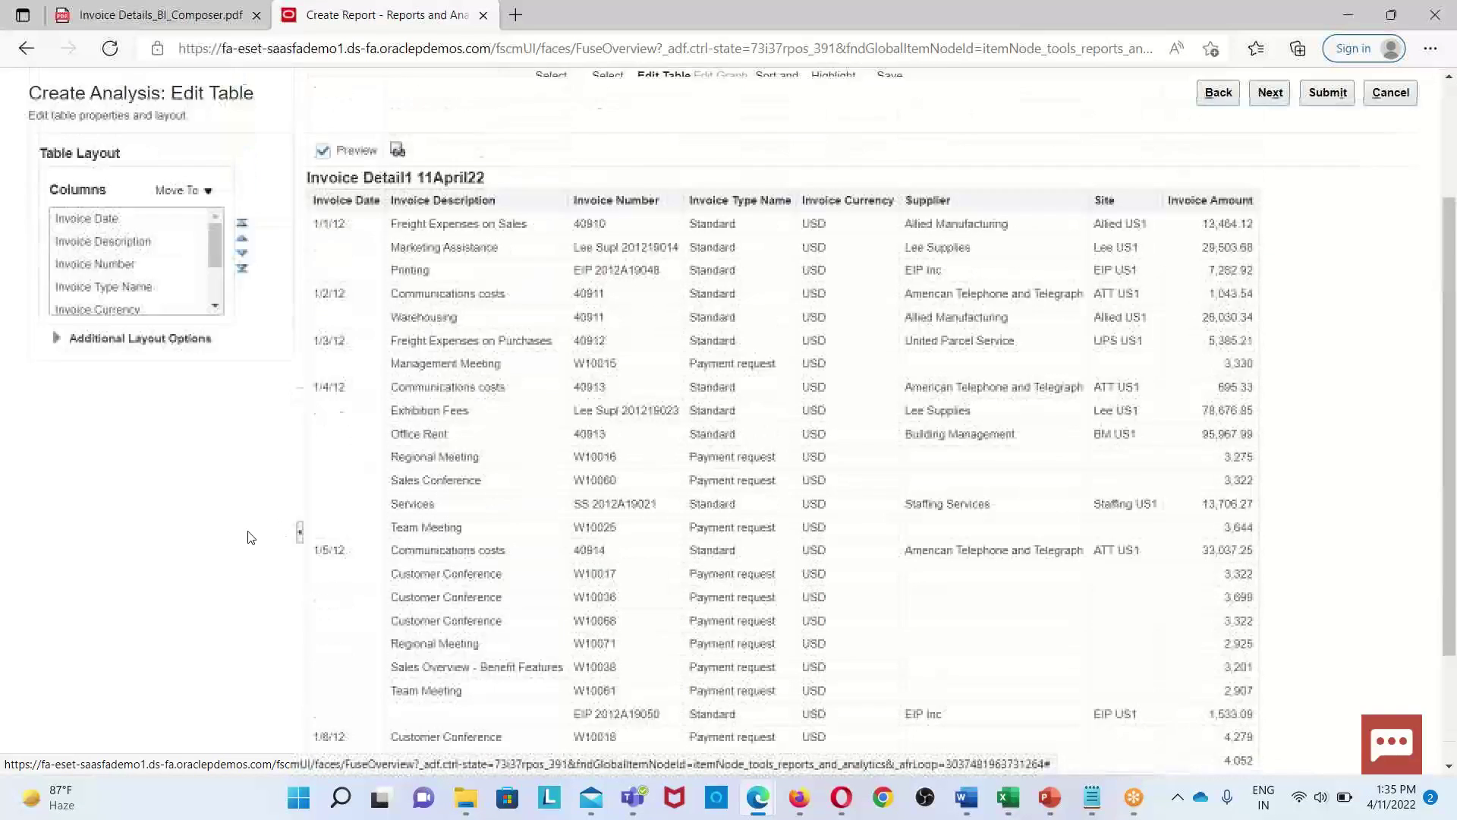
scroll(227, 542, "up", 3)
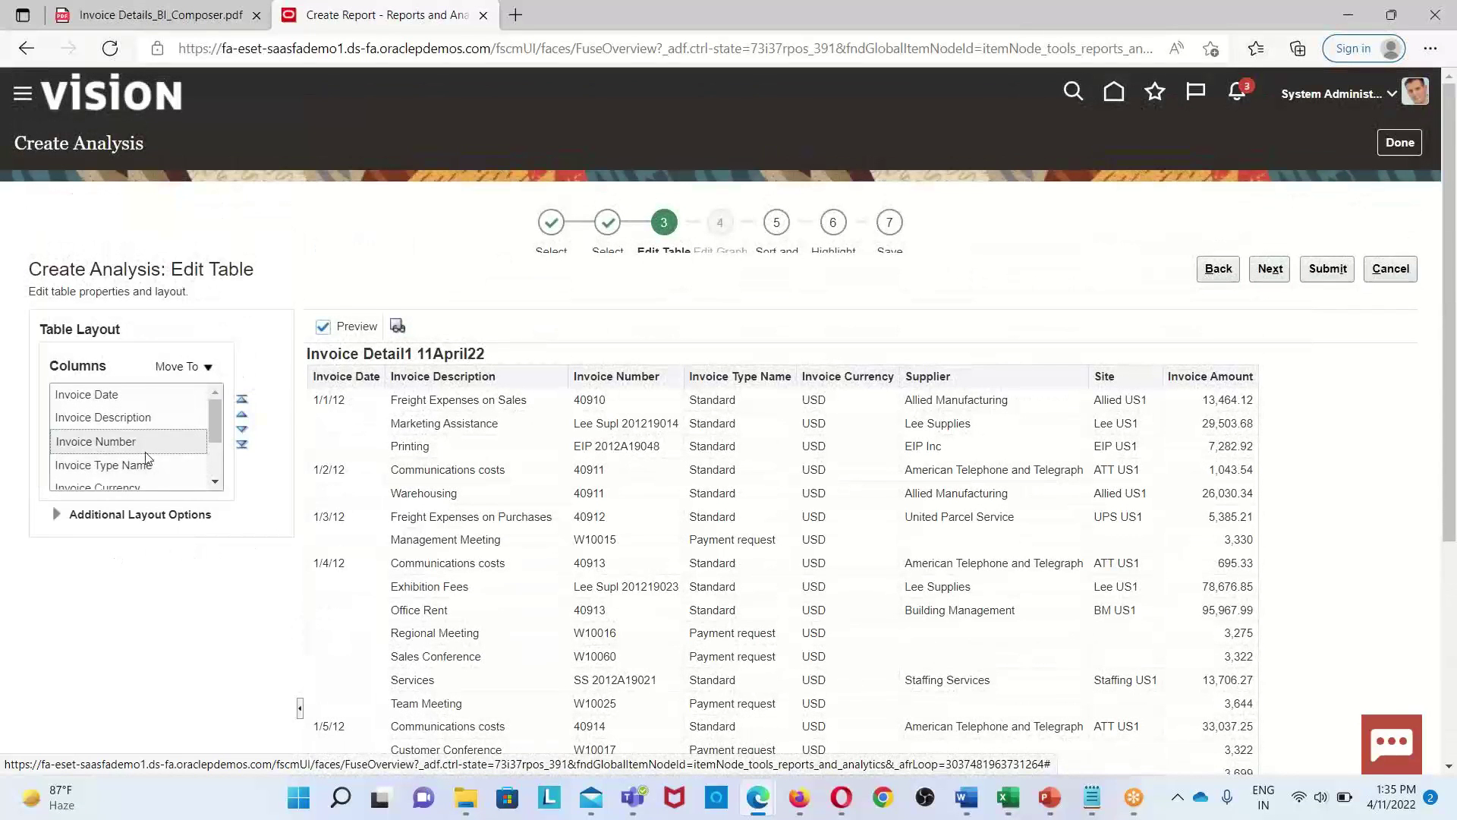
left_click(1269, 269)
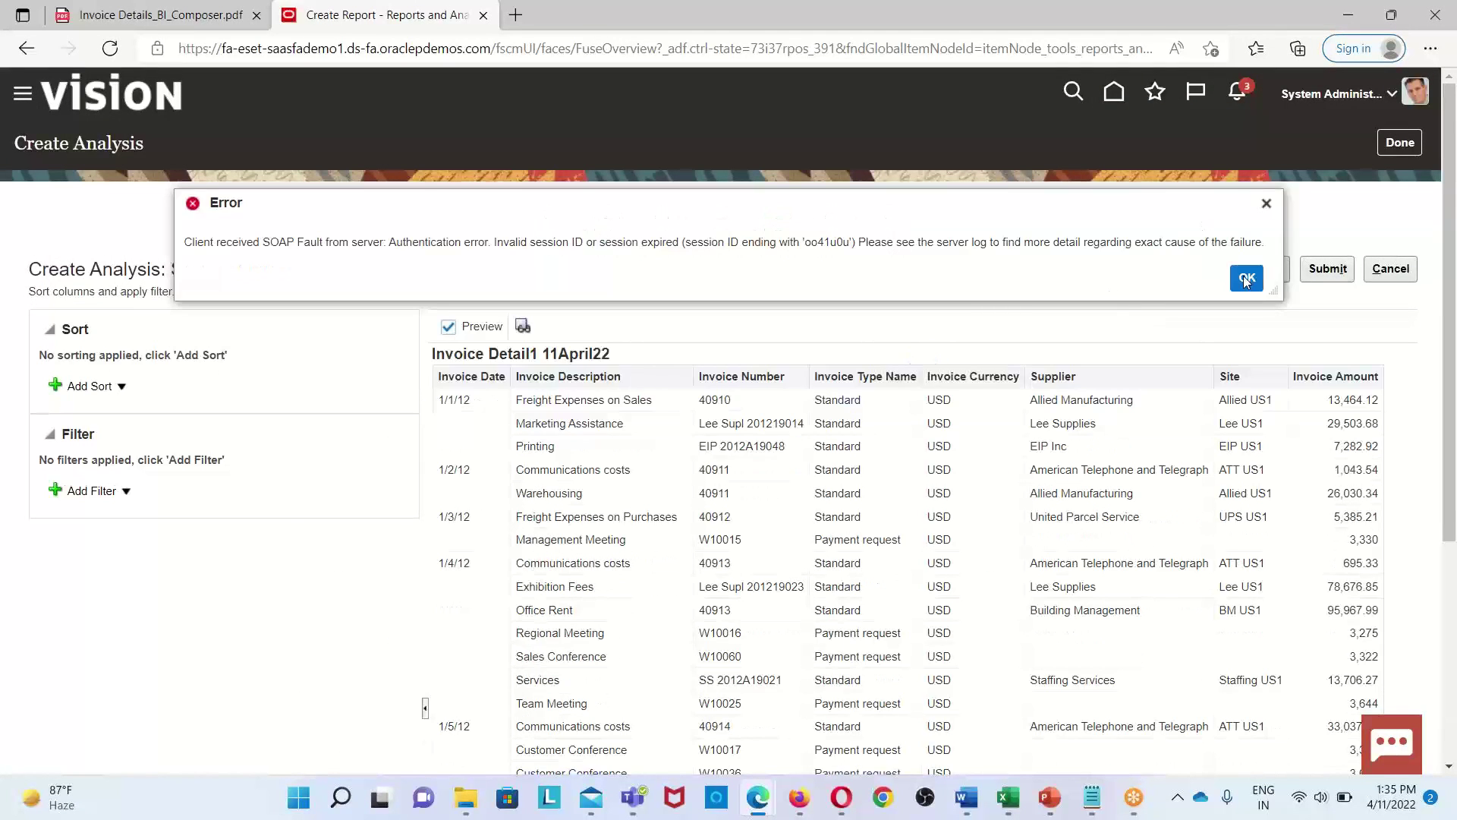
left_click(1246, 279)
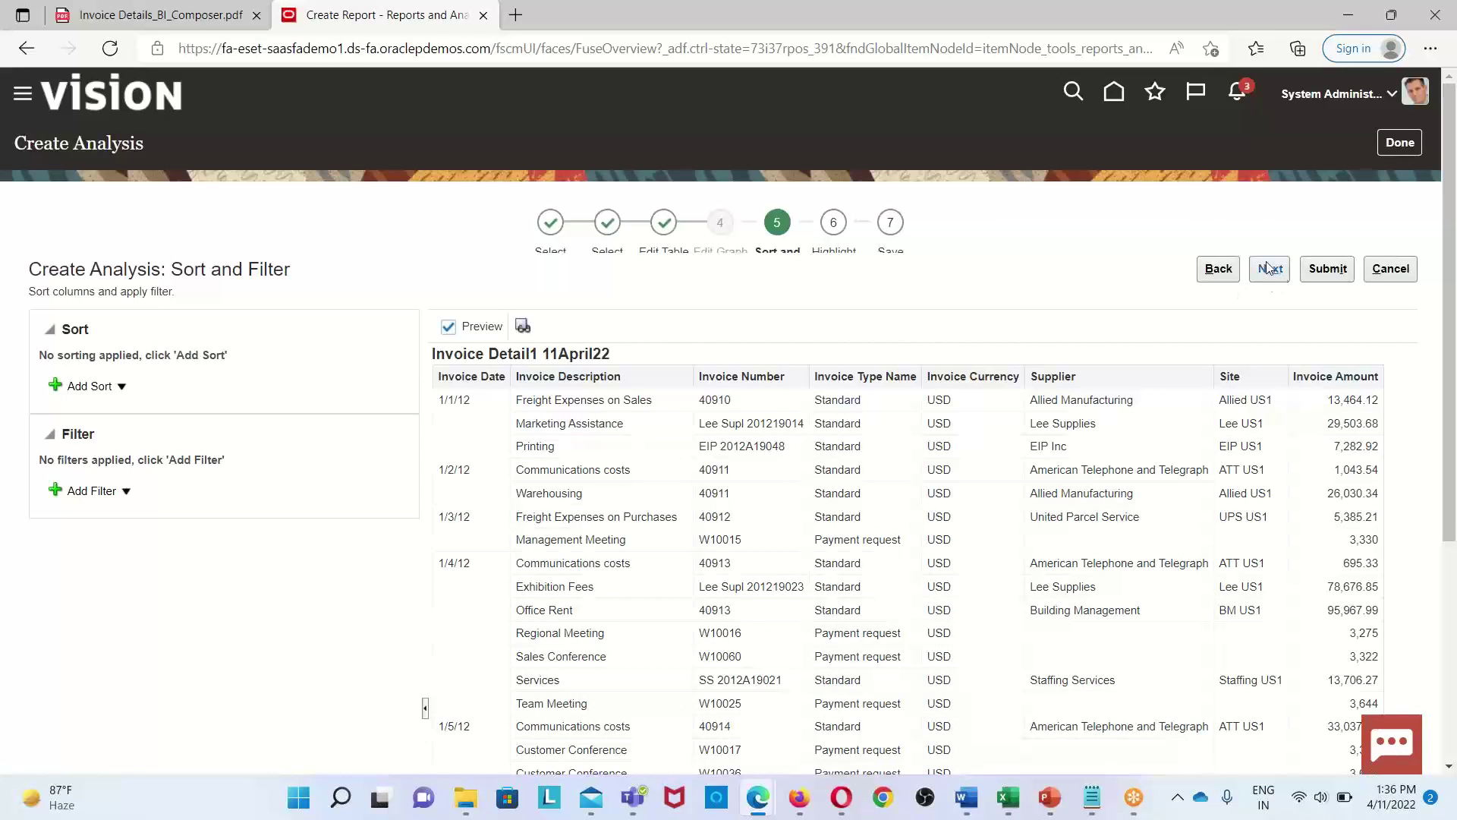
Leave the analysis without sorts or filters and proceed to the Highlight stage
left_click(1267, 271)
scroll(984, 543, "down", 4)
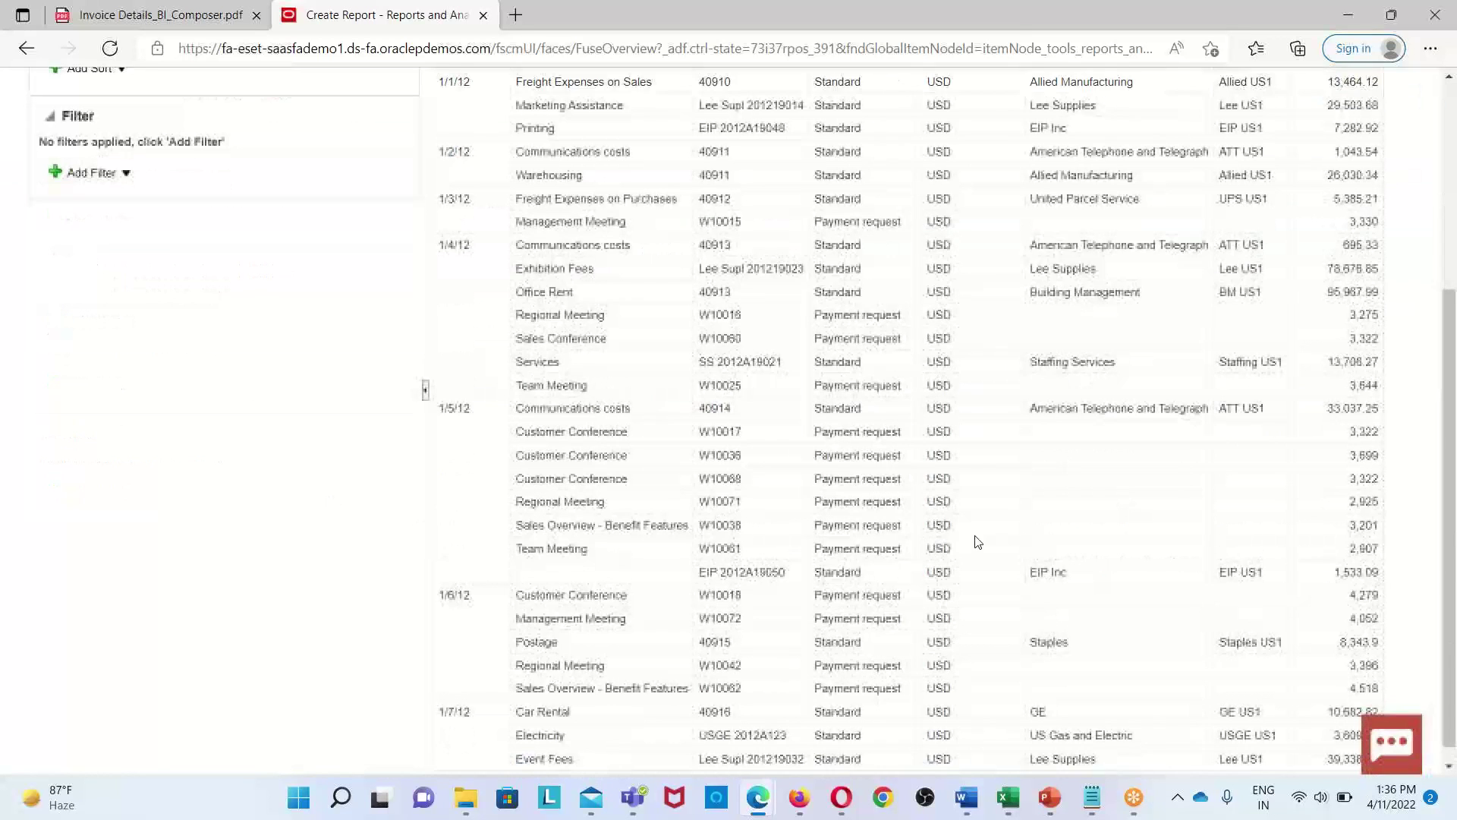
scroll(960, 535, "up", 4)
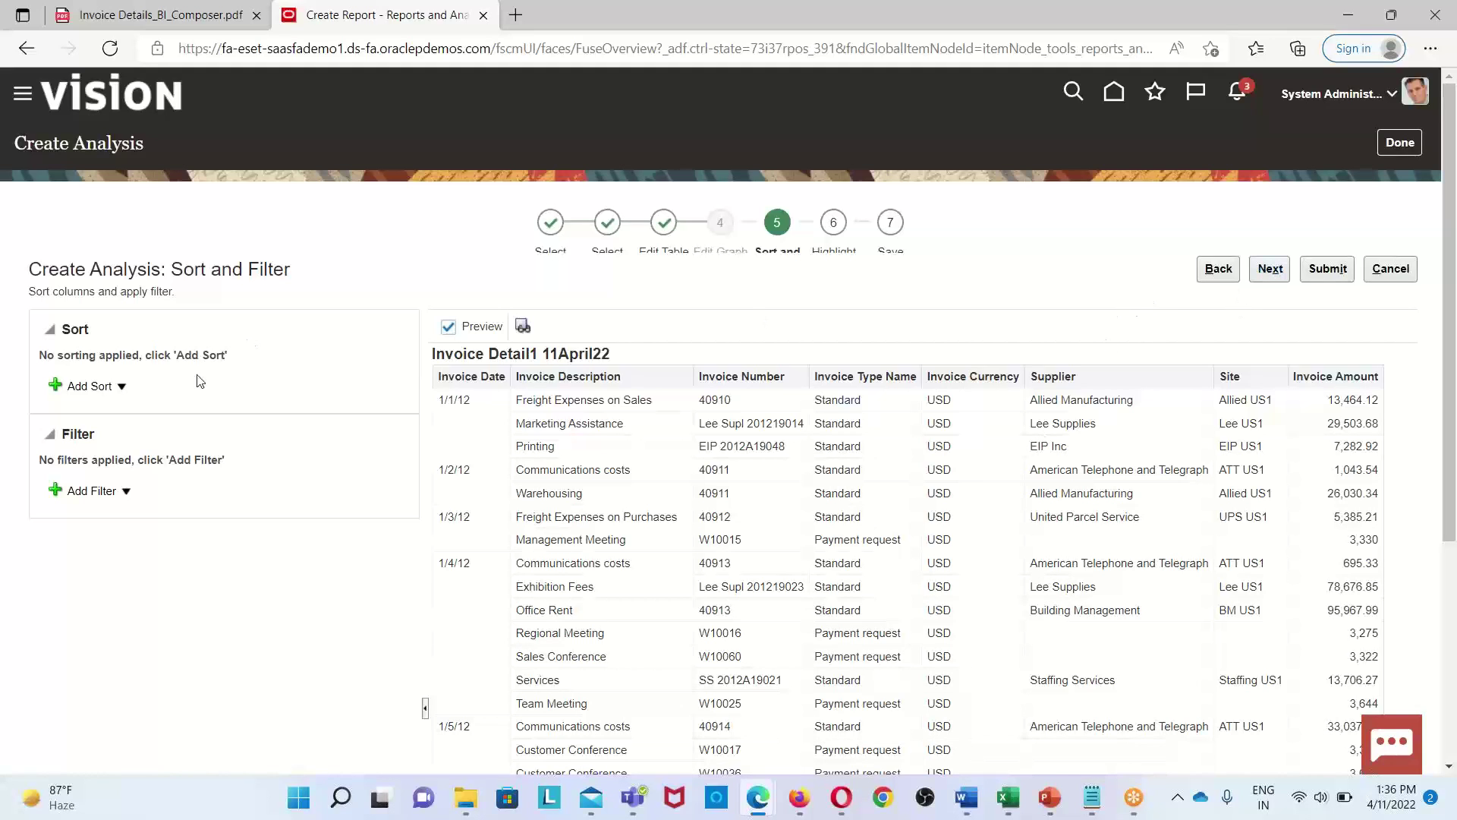
left_click(1264, 275)
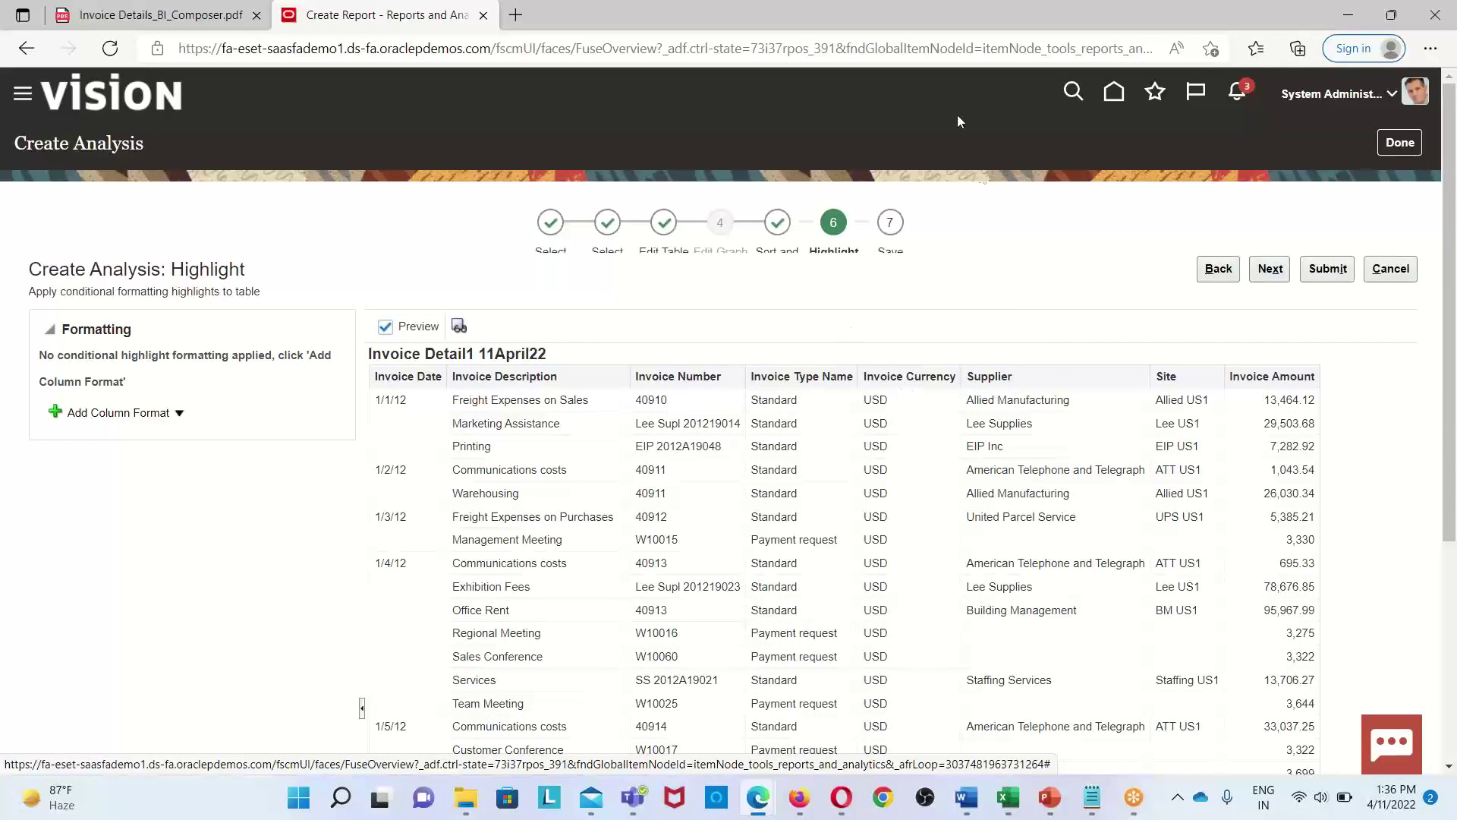
Check the Highlight stage preview, add no conditional column format, and proceed to the Save stage
scroll(924, 347, "down", 1)
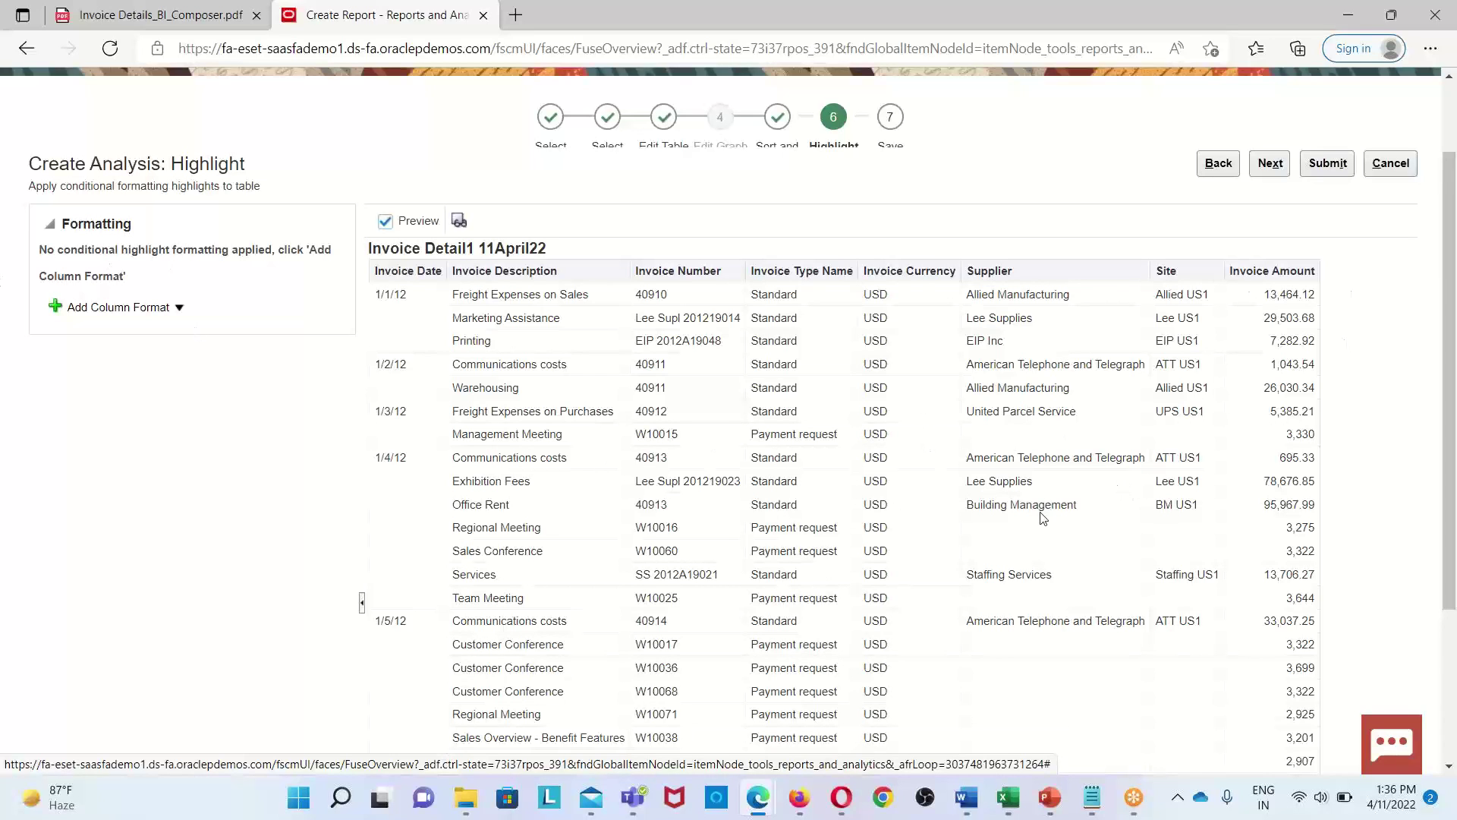
scroll(1042, 517, "up", 2)
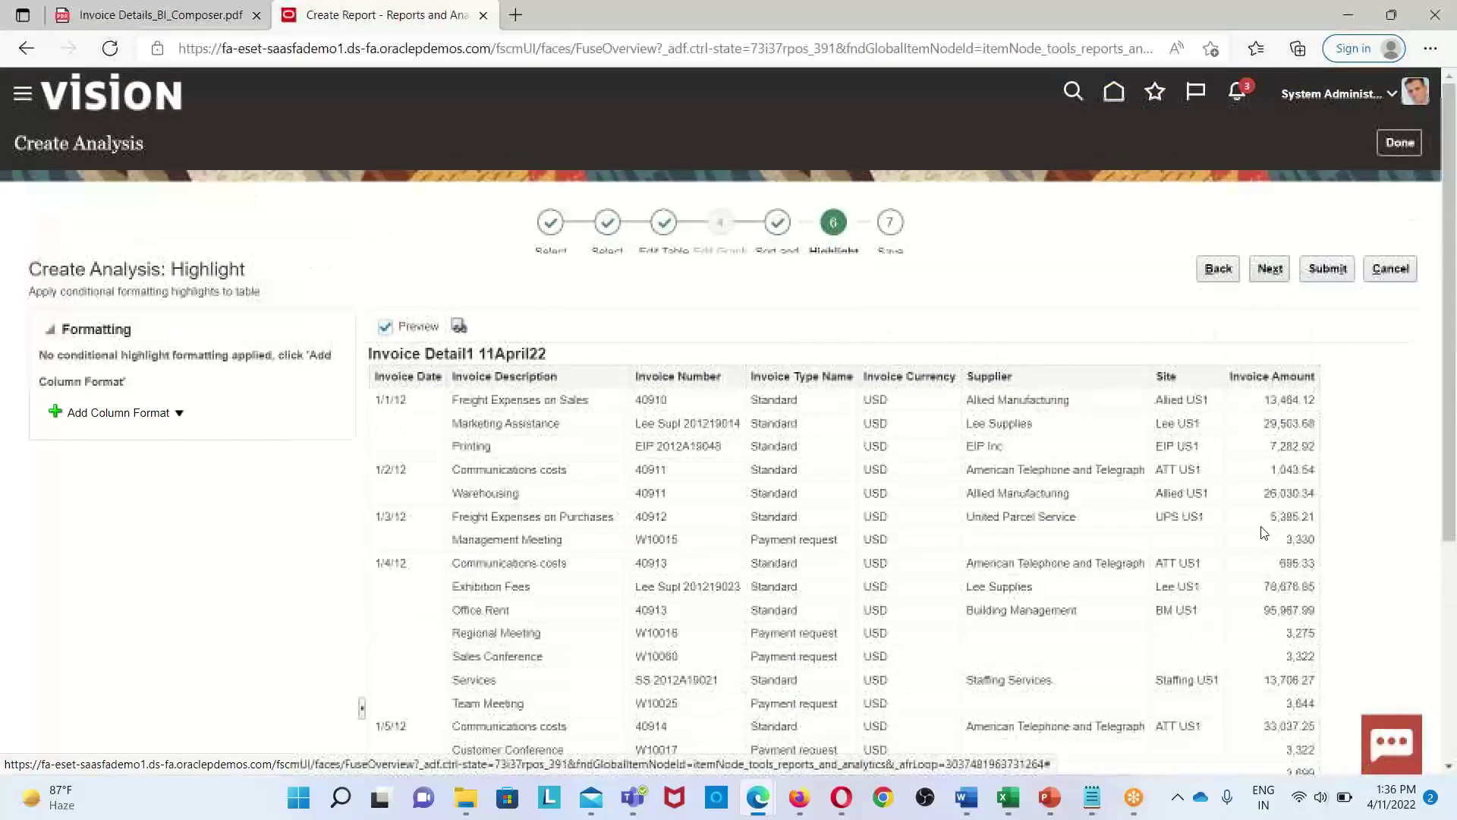
left_click(182, 420)
left_click(206, 493)
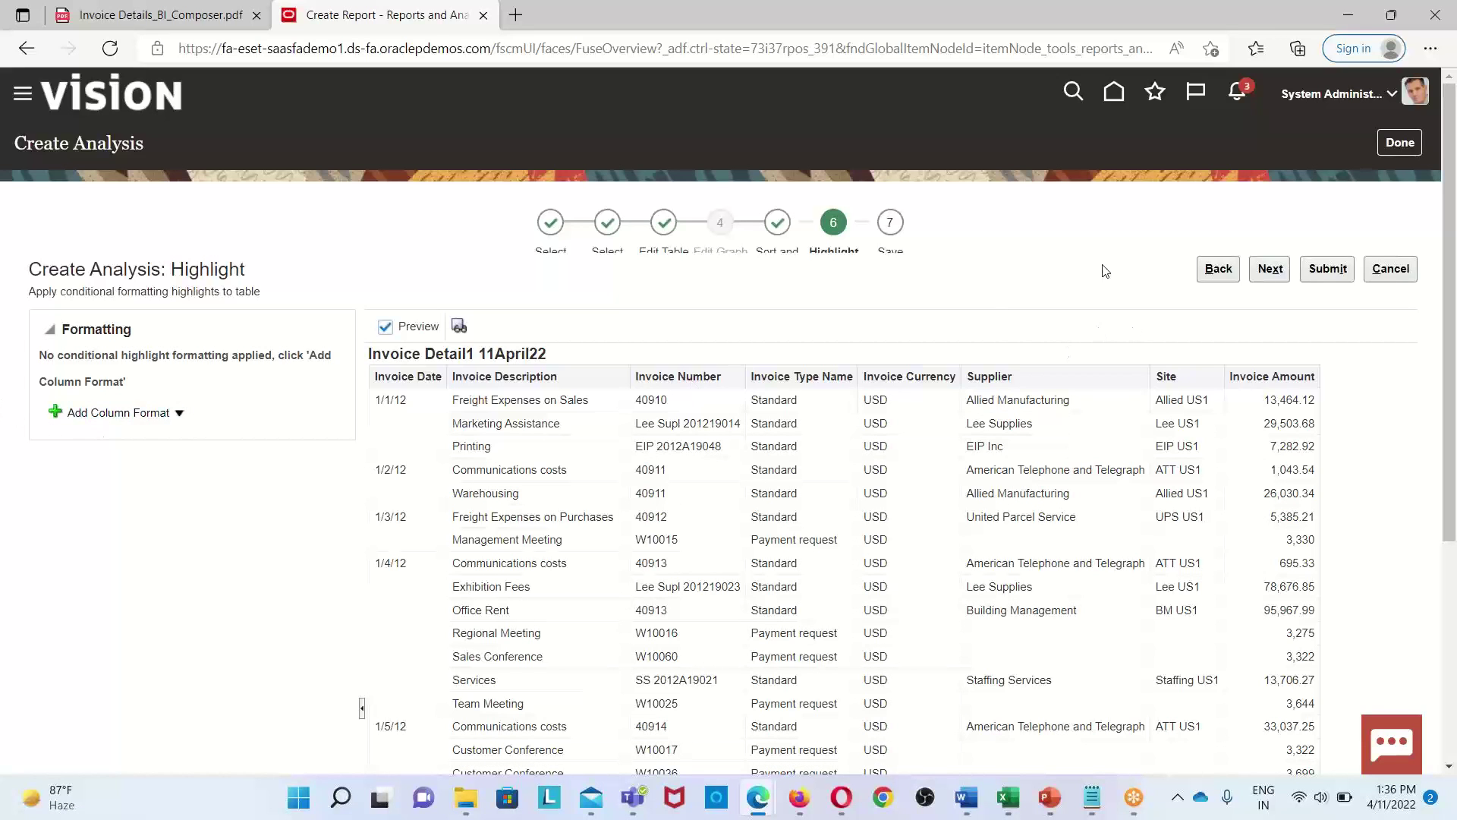
scroll(489, 444, "down", 3)
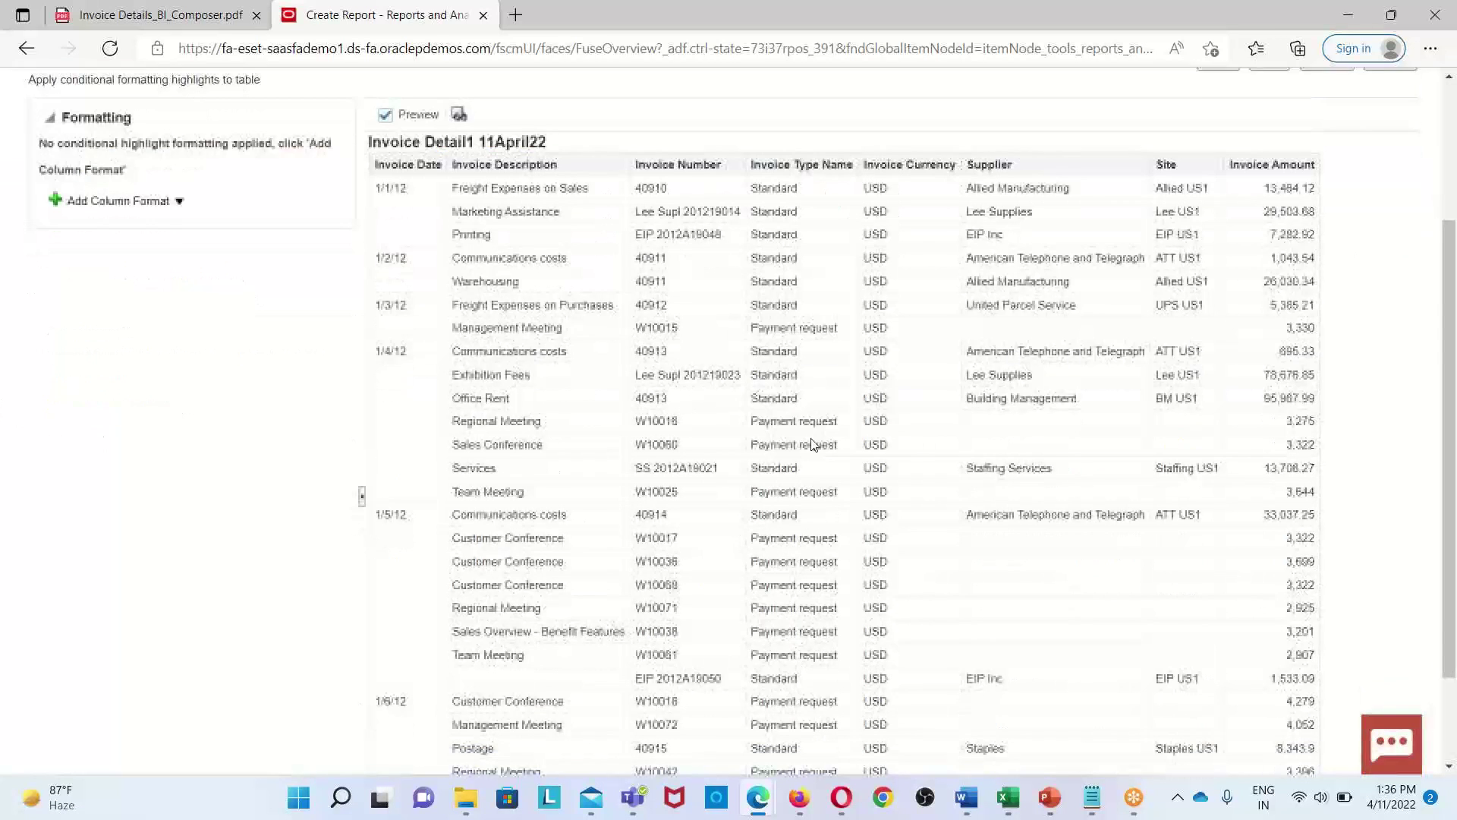
scroll(823, 447, "up", 3)
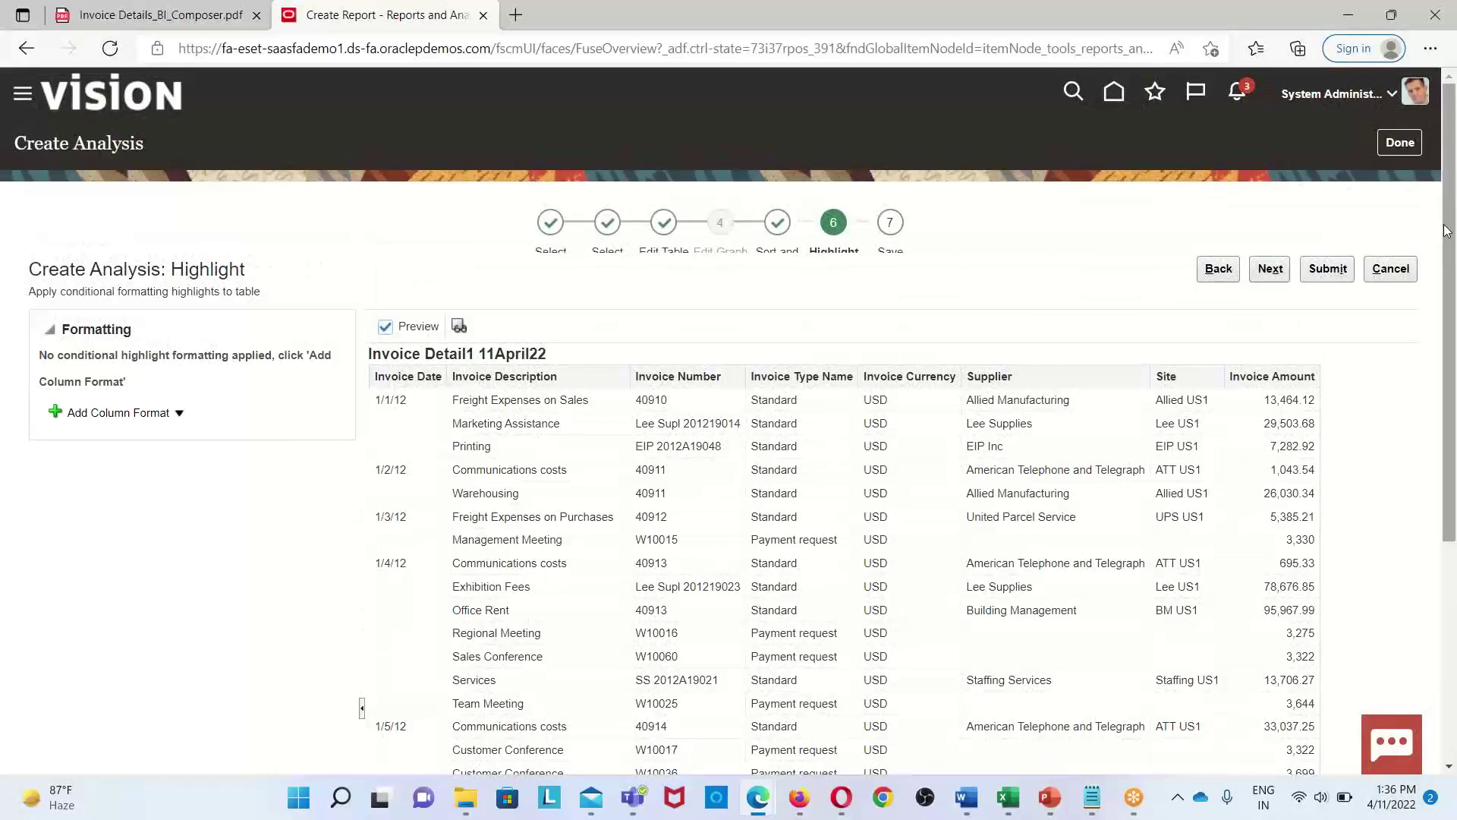
left_click(1274, 270)
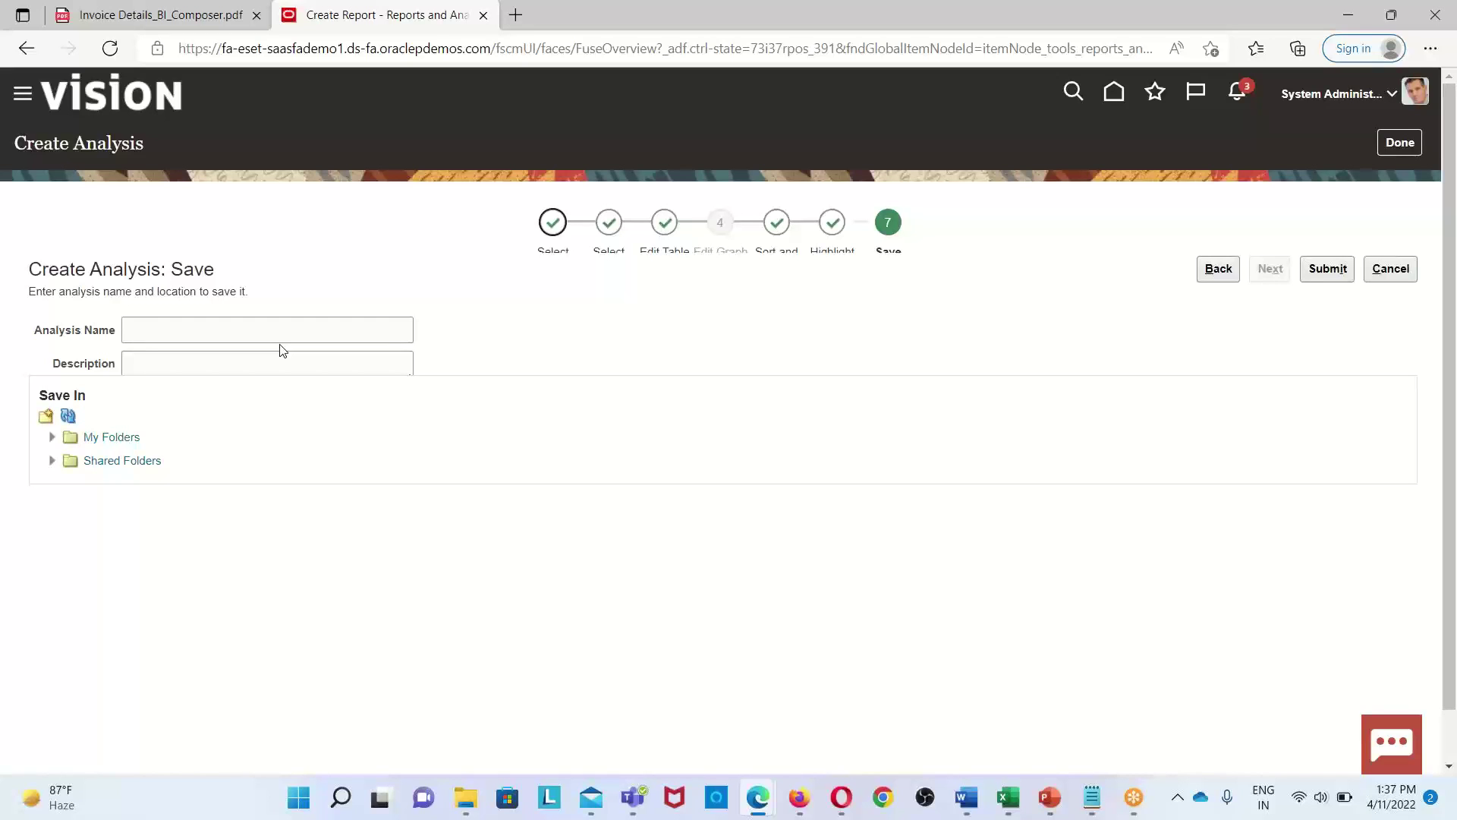
Enter "Invoice Detail Analysis" as both the analysis name and its description
left_click(290, 323)
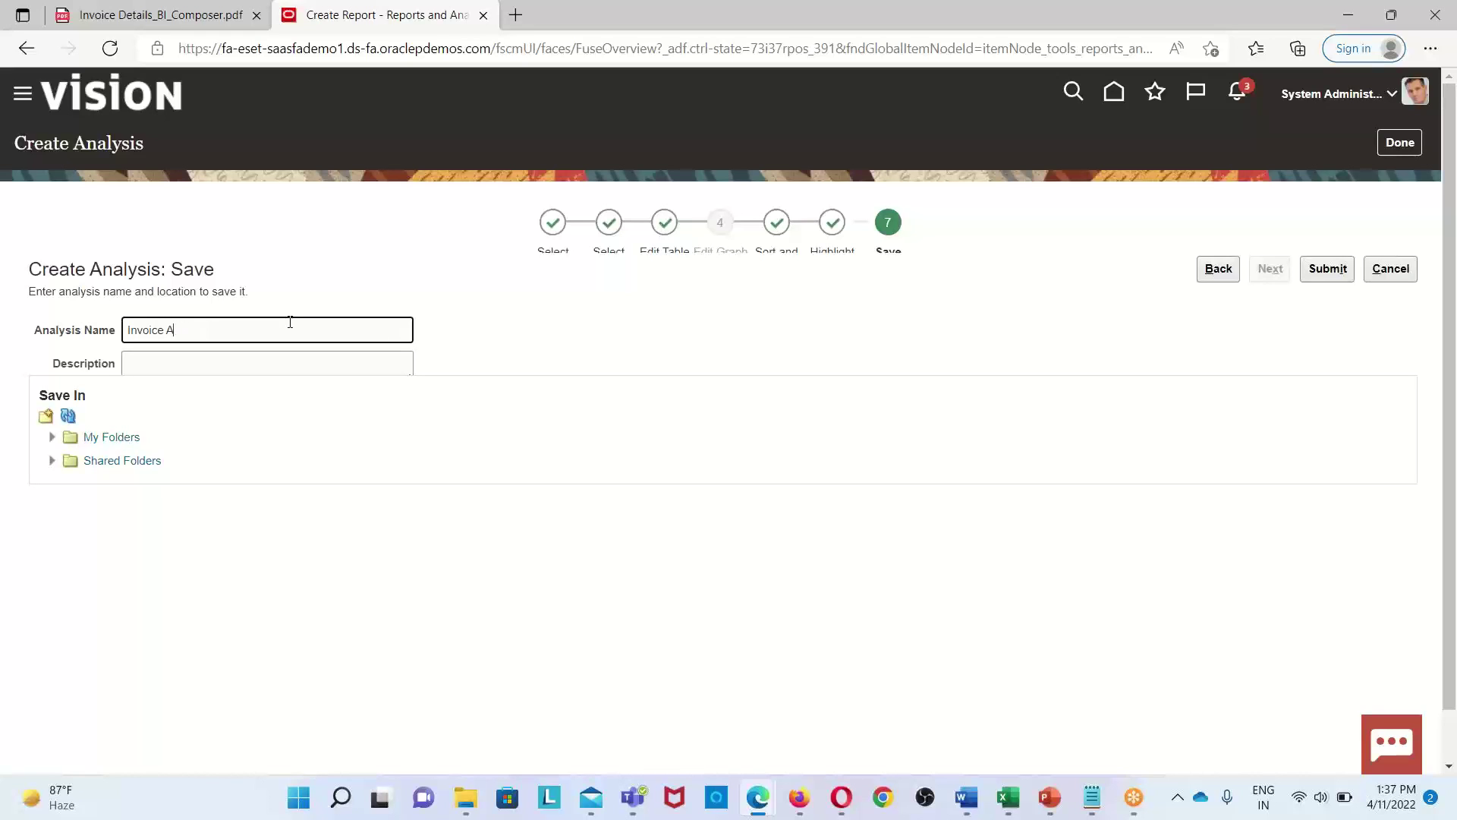
type("Detail Analysis")
triple_click(211, 328)
right_click(220, 323)
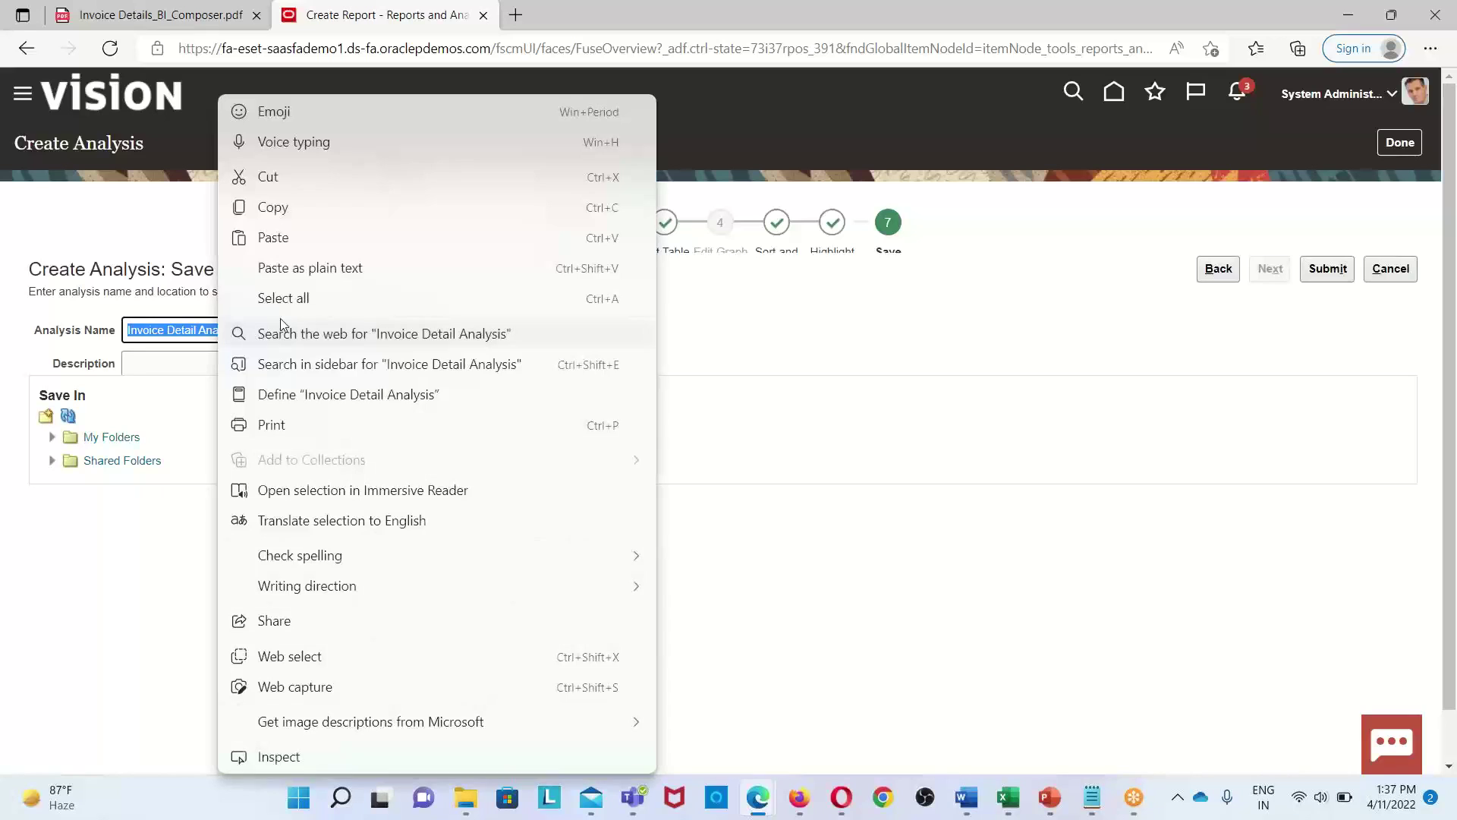
left_click(274, 204)
left_click(179, 357)
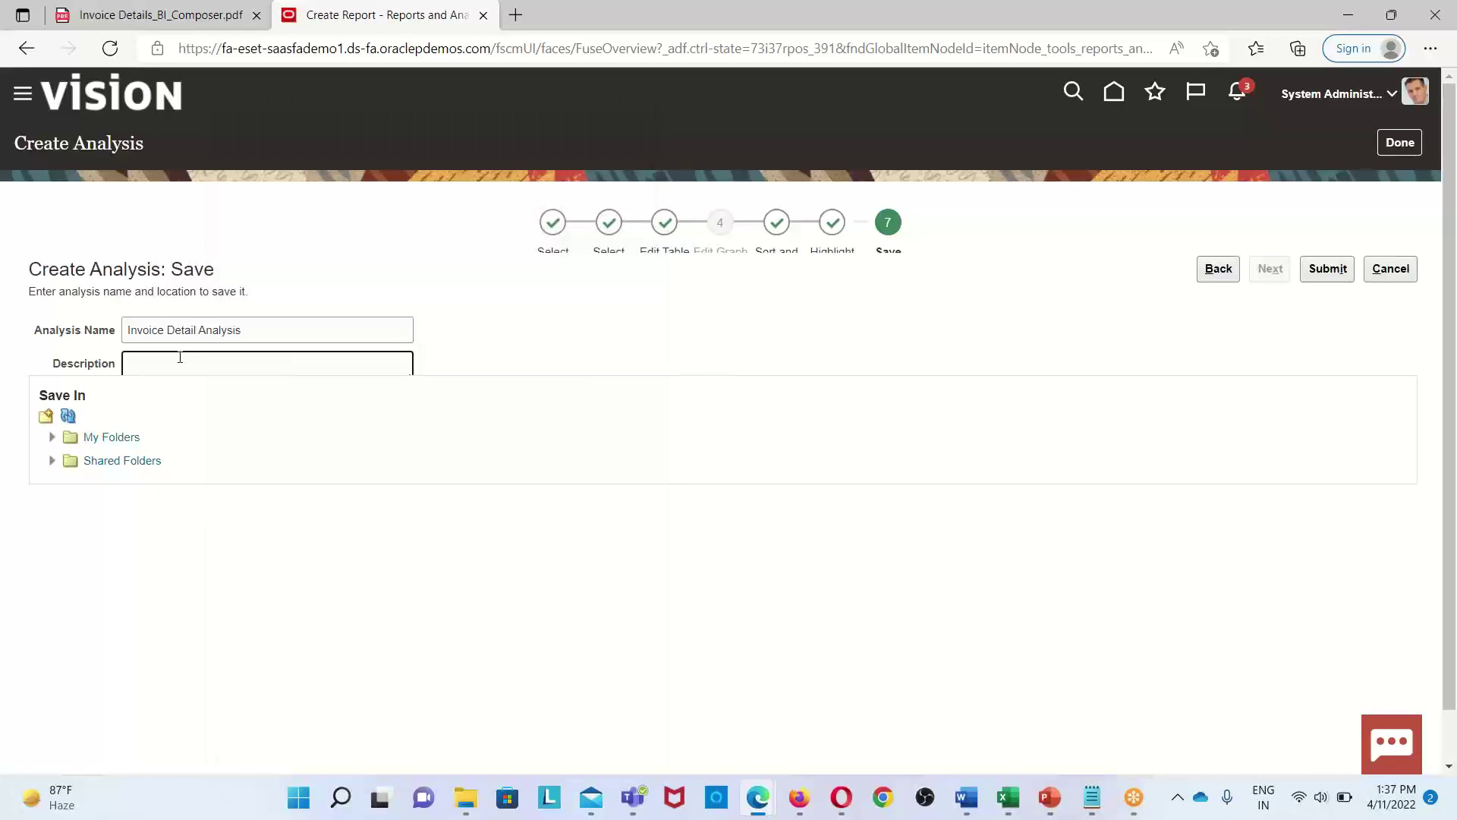
right_click(180, 356)
left_click(232, 424)
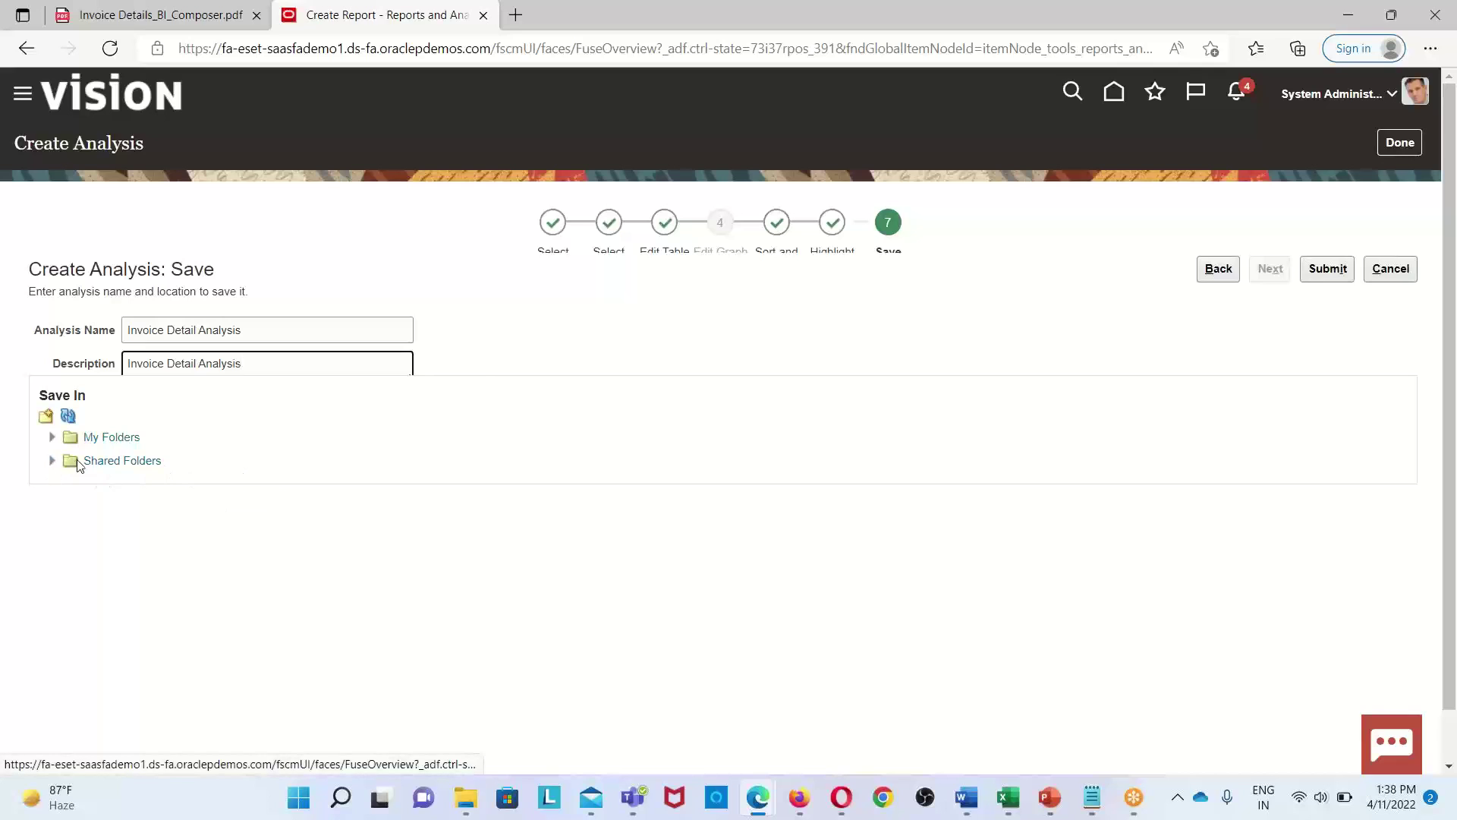
Save the analysis in the personal analysis folder dated 11April22 under Shared Folders > Custom and submit it
left_click(52, 462)
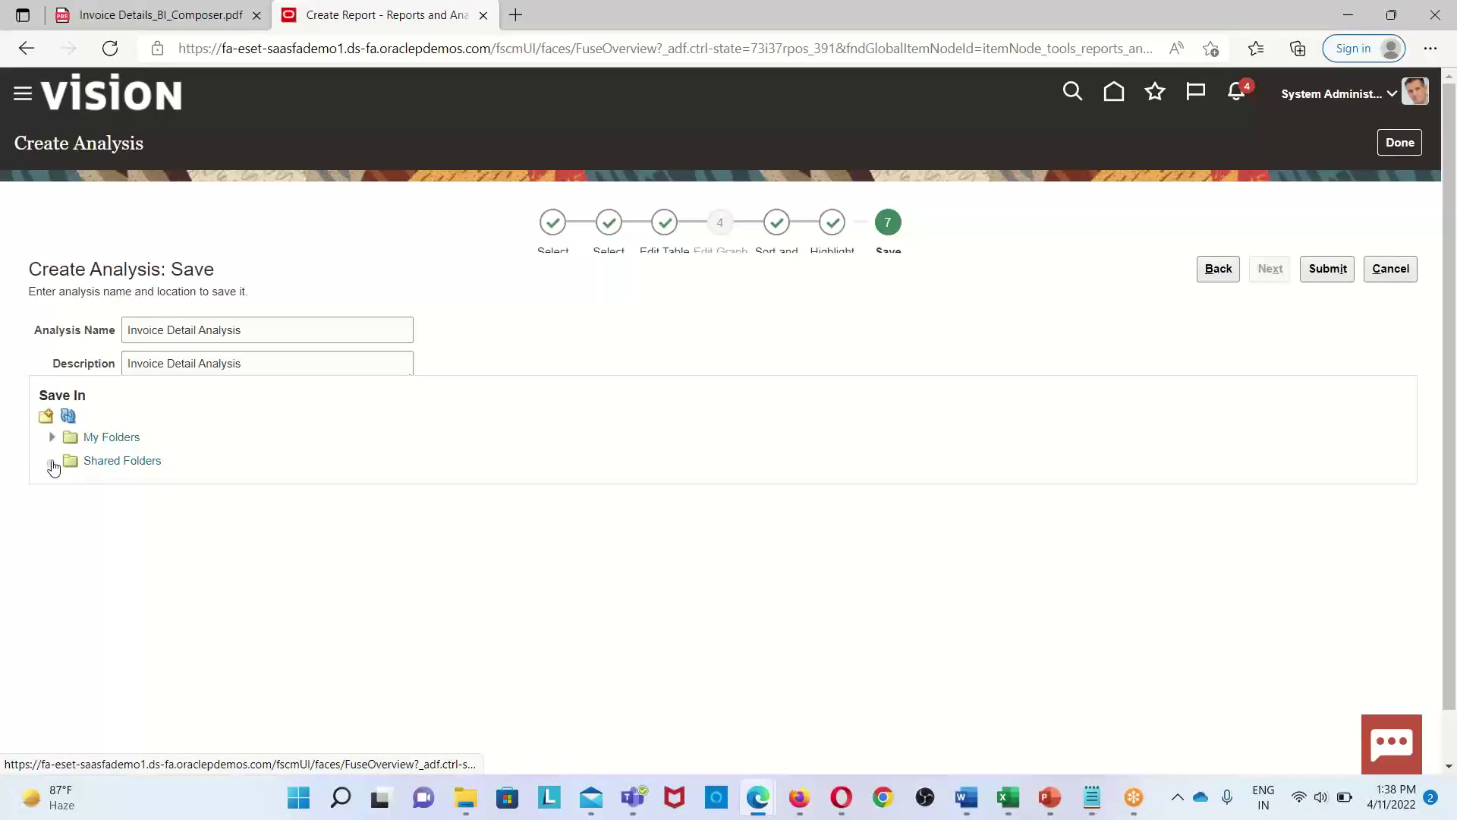
left_click(116, 461)
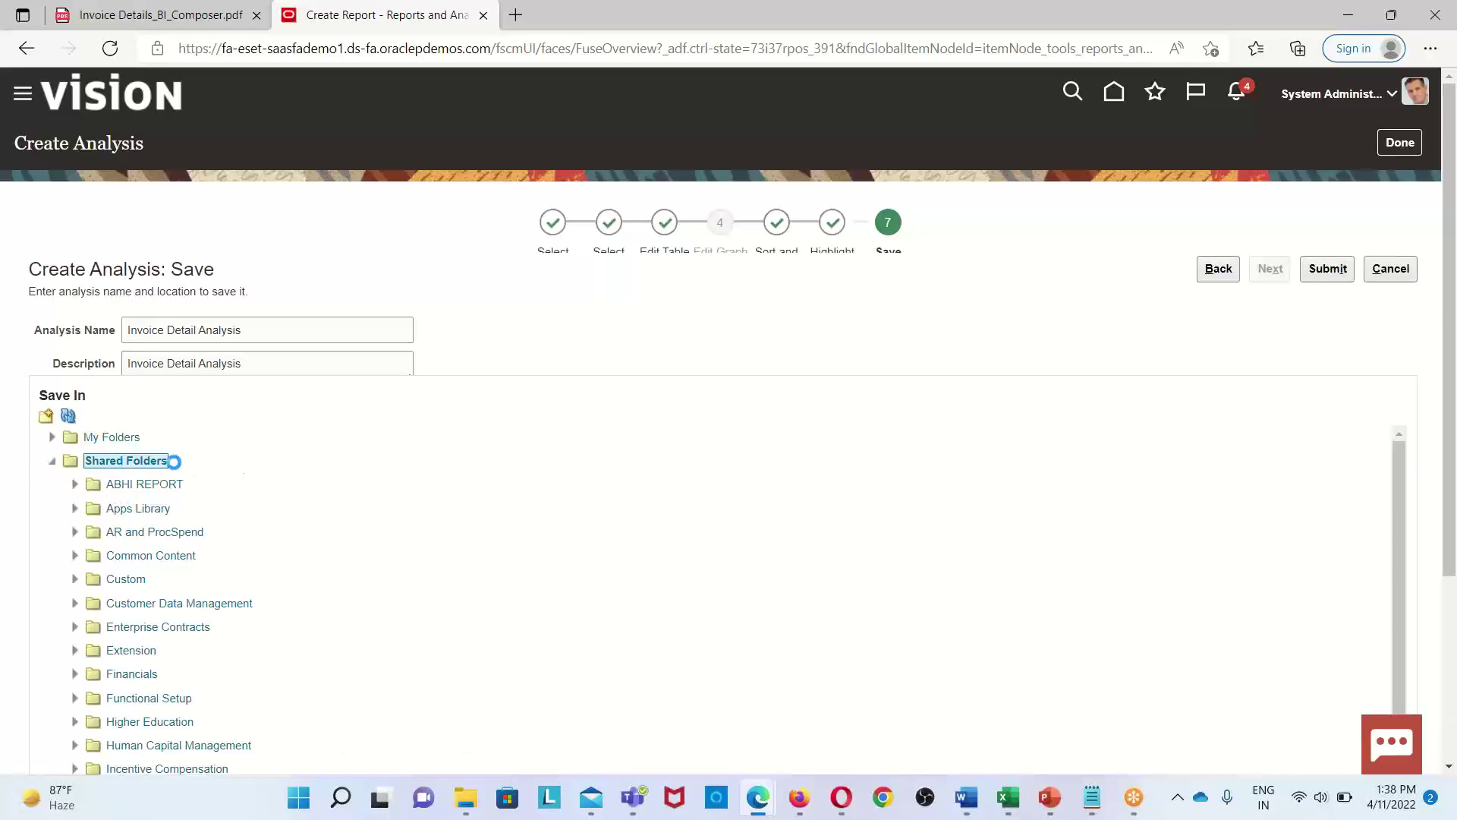
scroll(293, 512, "down", 3)
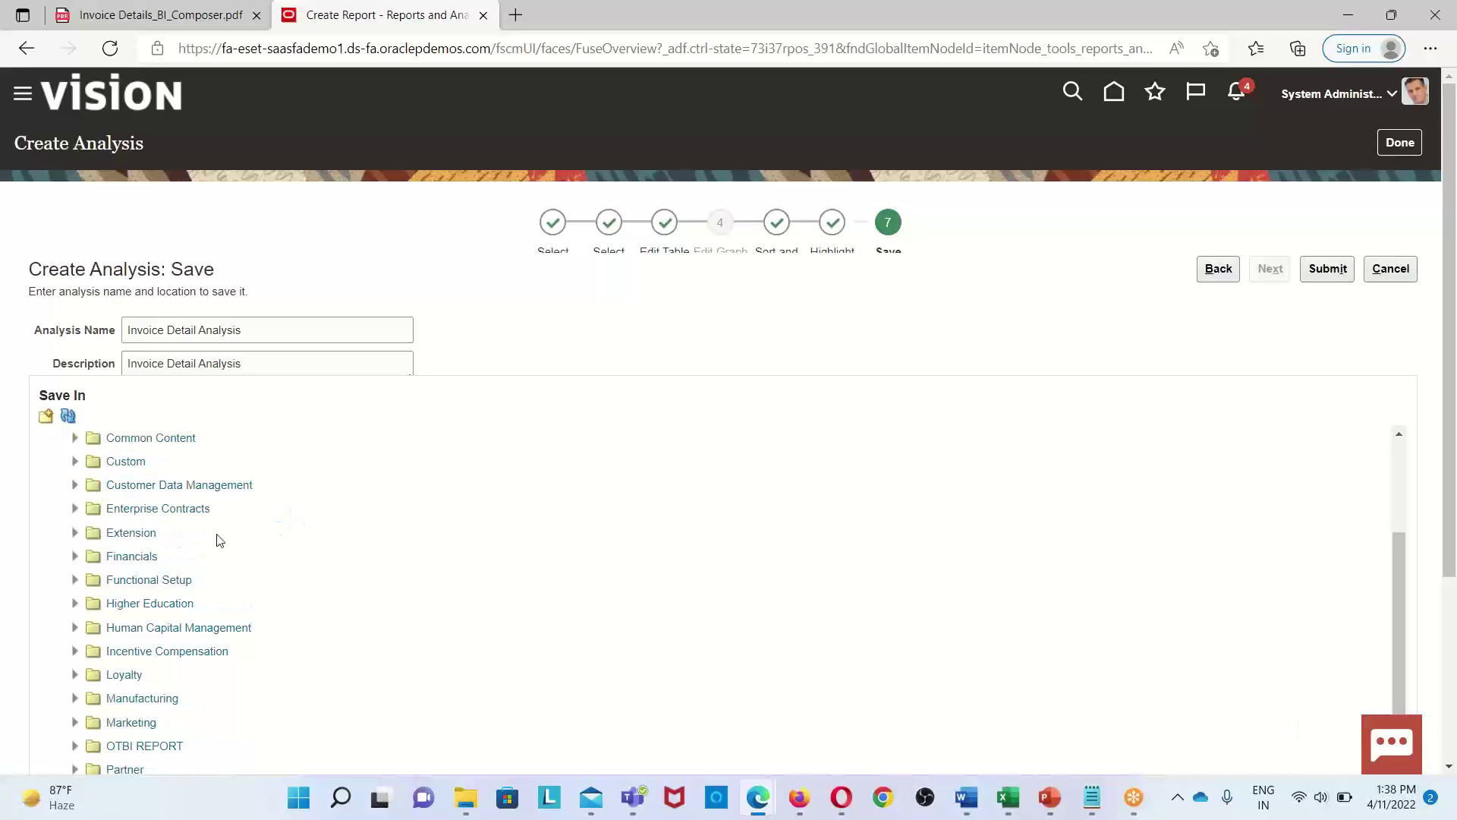
left_click(126, 462)
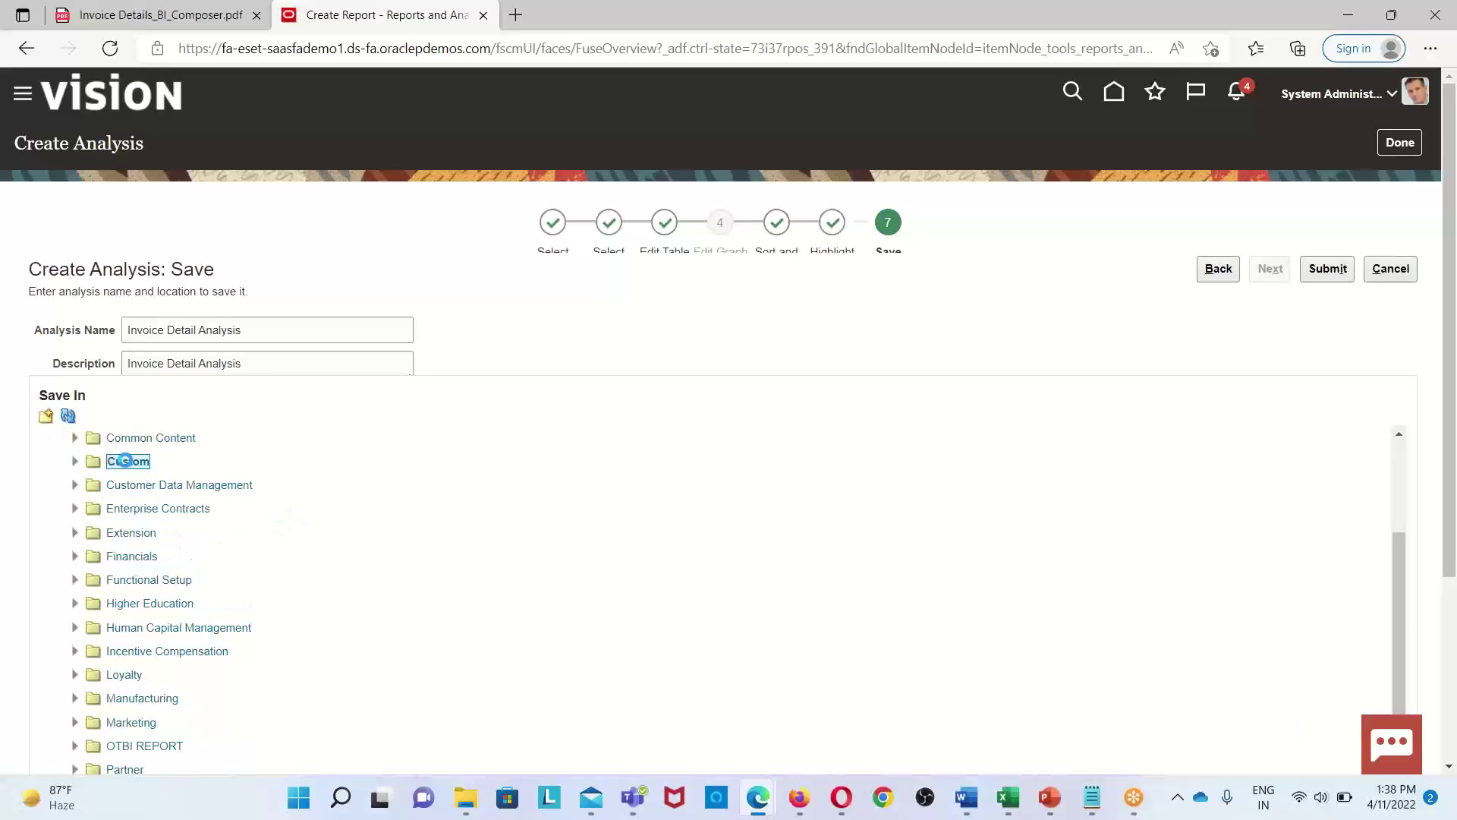
left_click(74, 462)
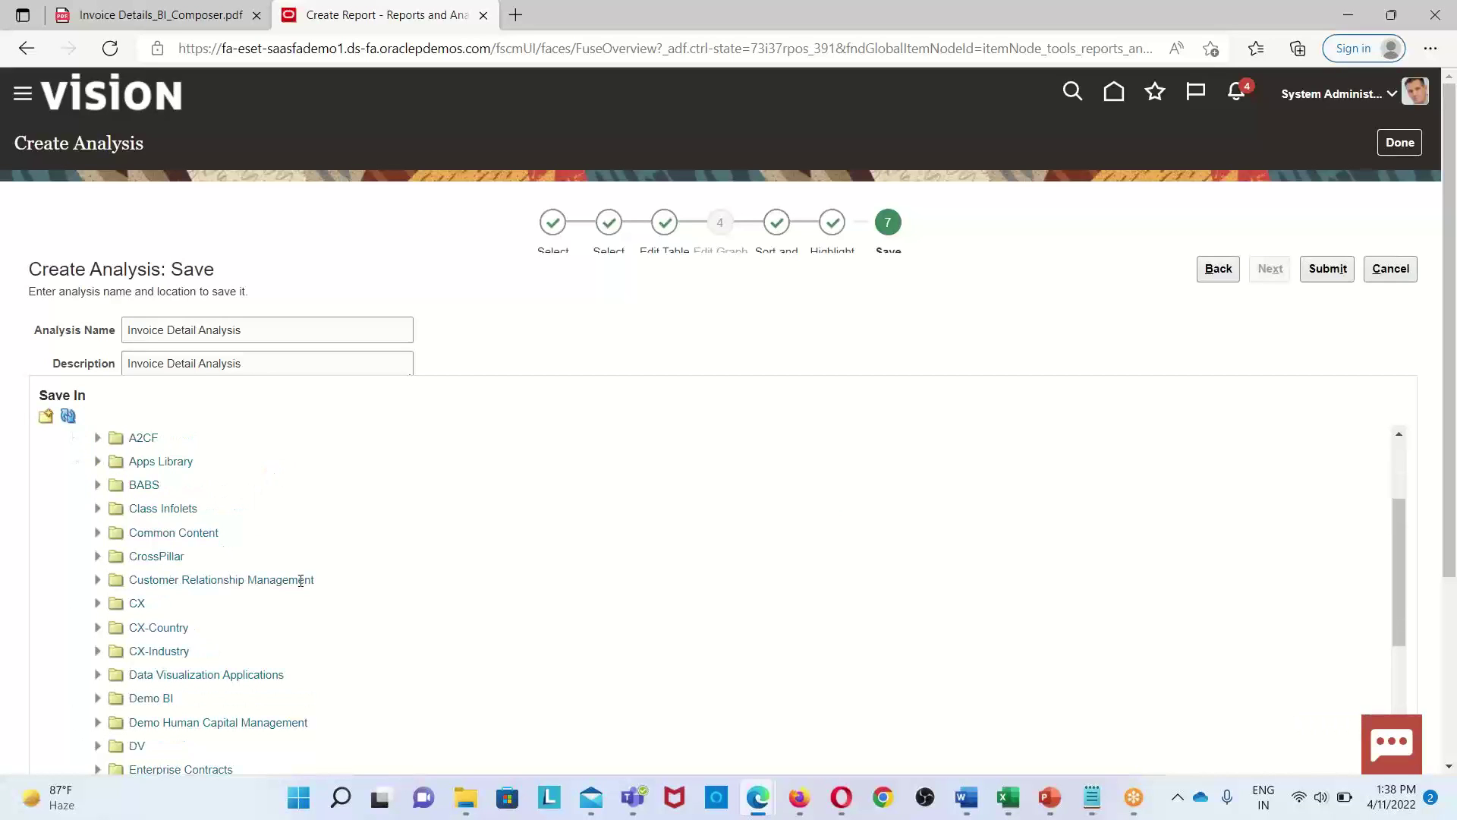
scroll(322, 537, "down", 5)
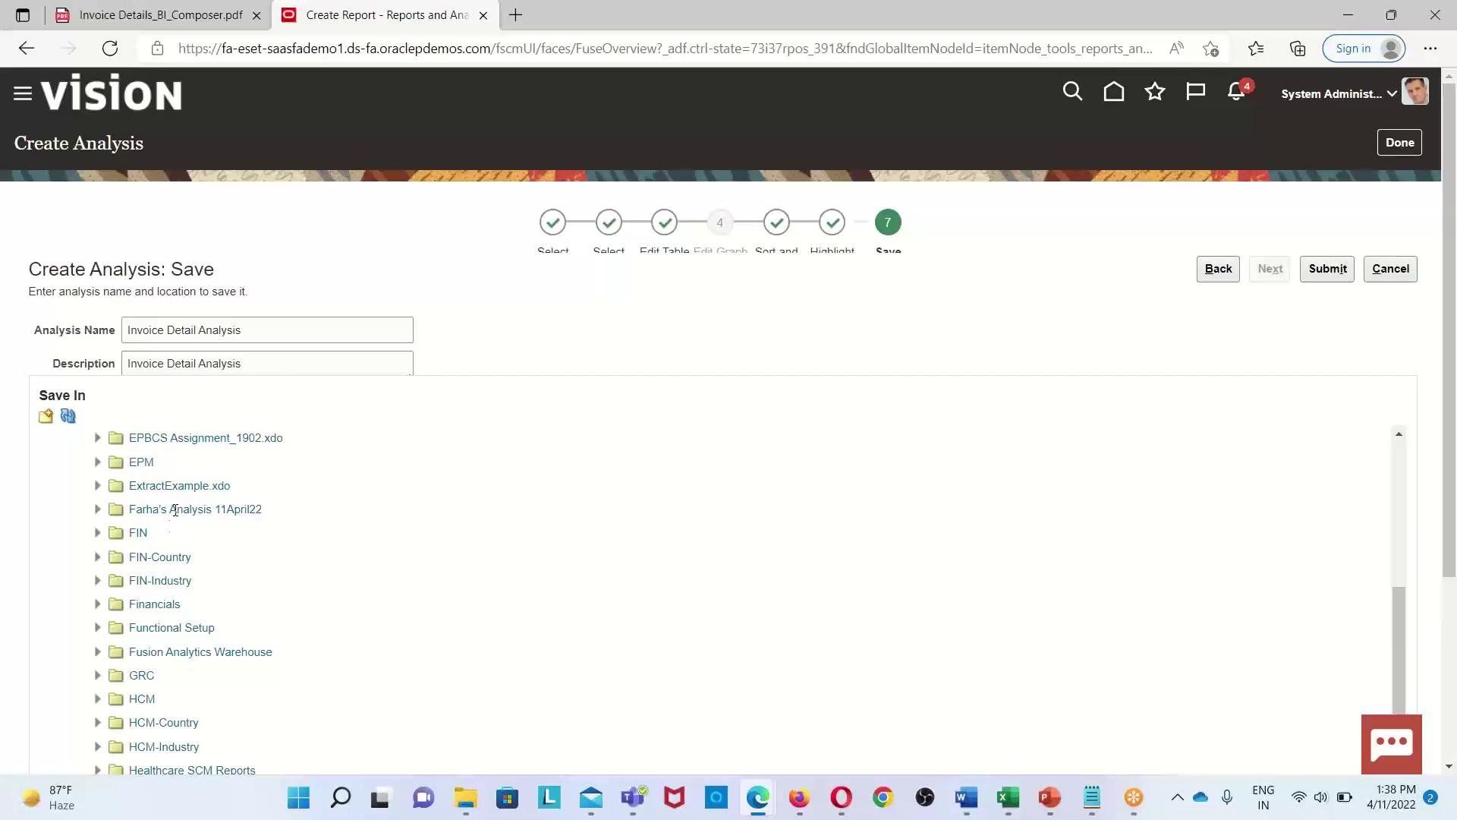
left_click(175, 510)
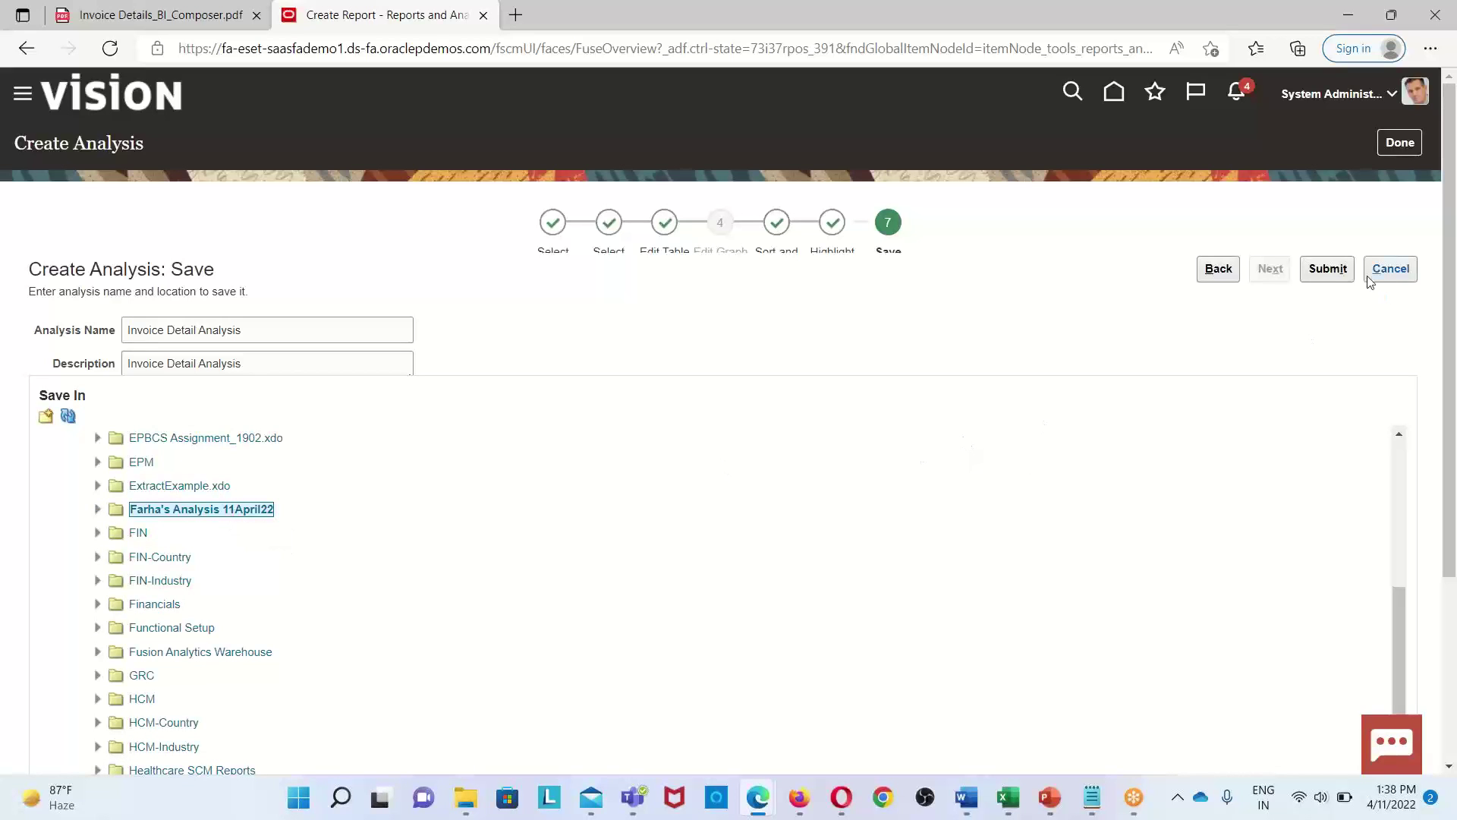
left_click(1320, 272)
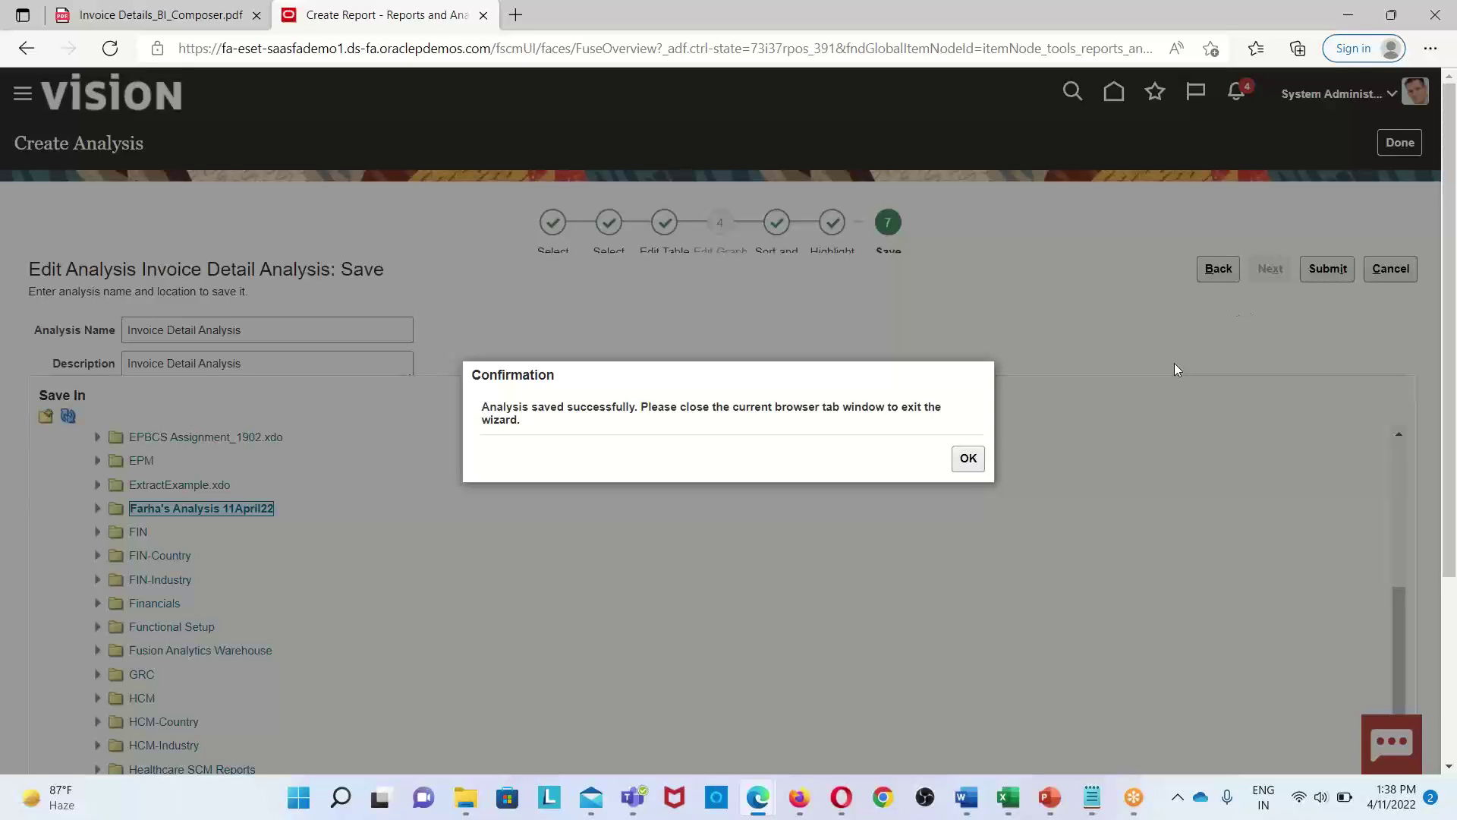
left_click(967, 458)
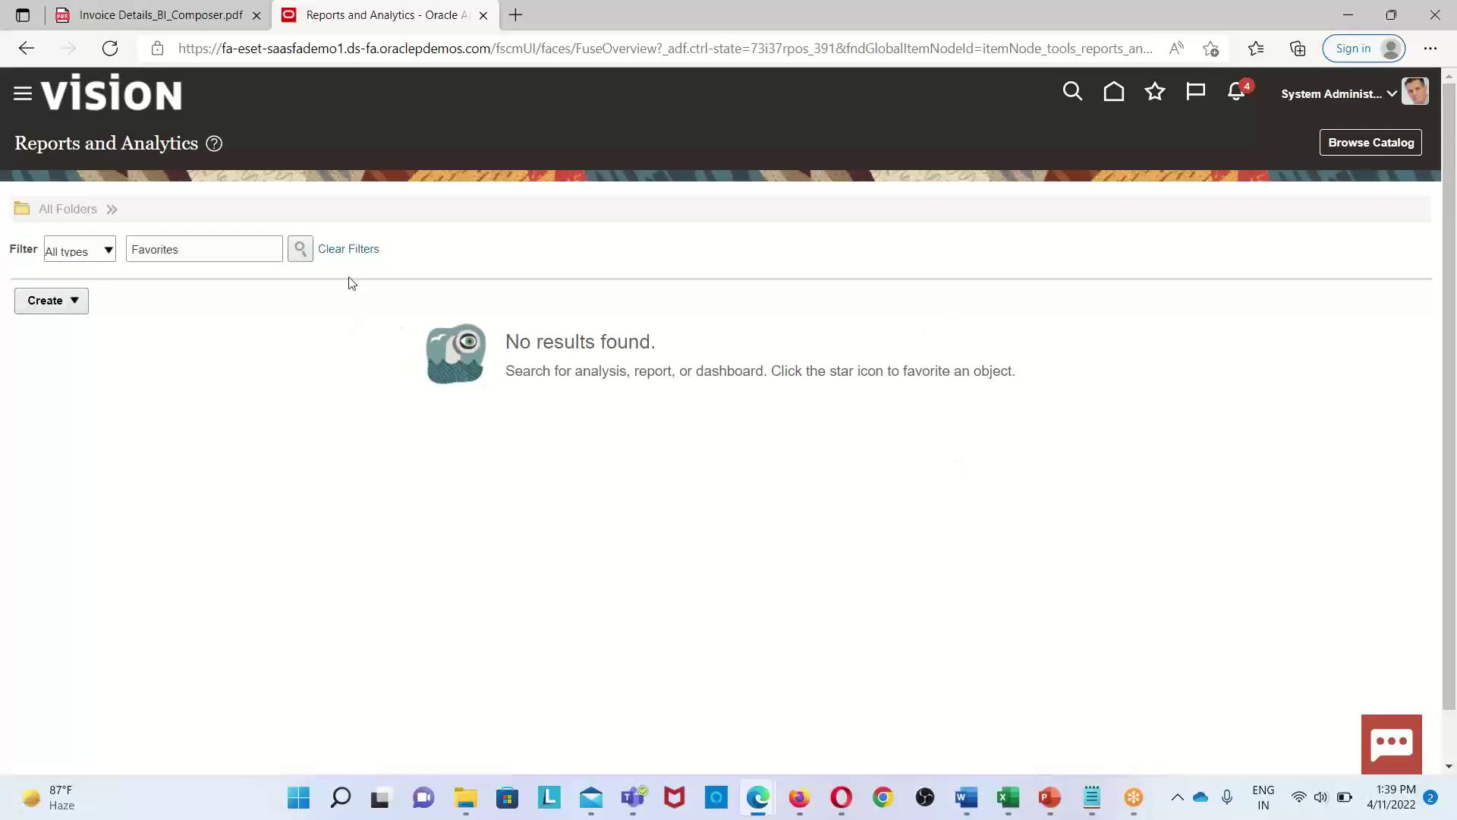
Clear the Favorites filter and open the personal analysis folder dated 11April22 under Shared Folders > Custom
left_click(367, 252)
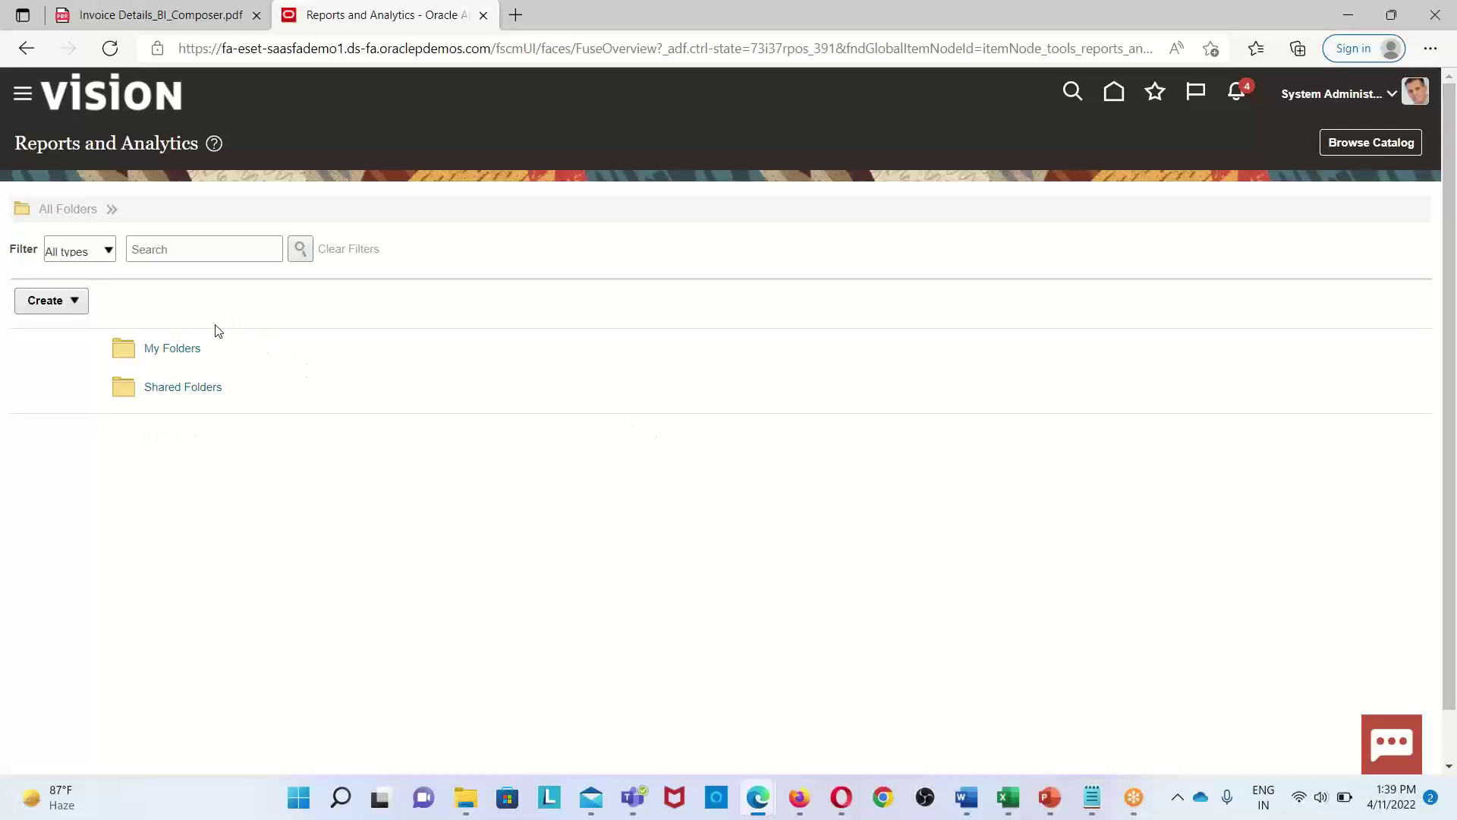
left_click(179, 391)
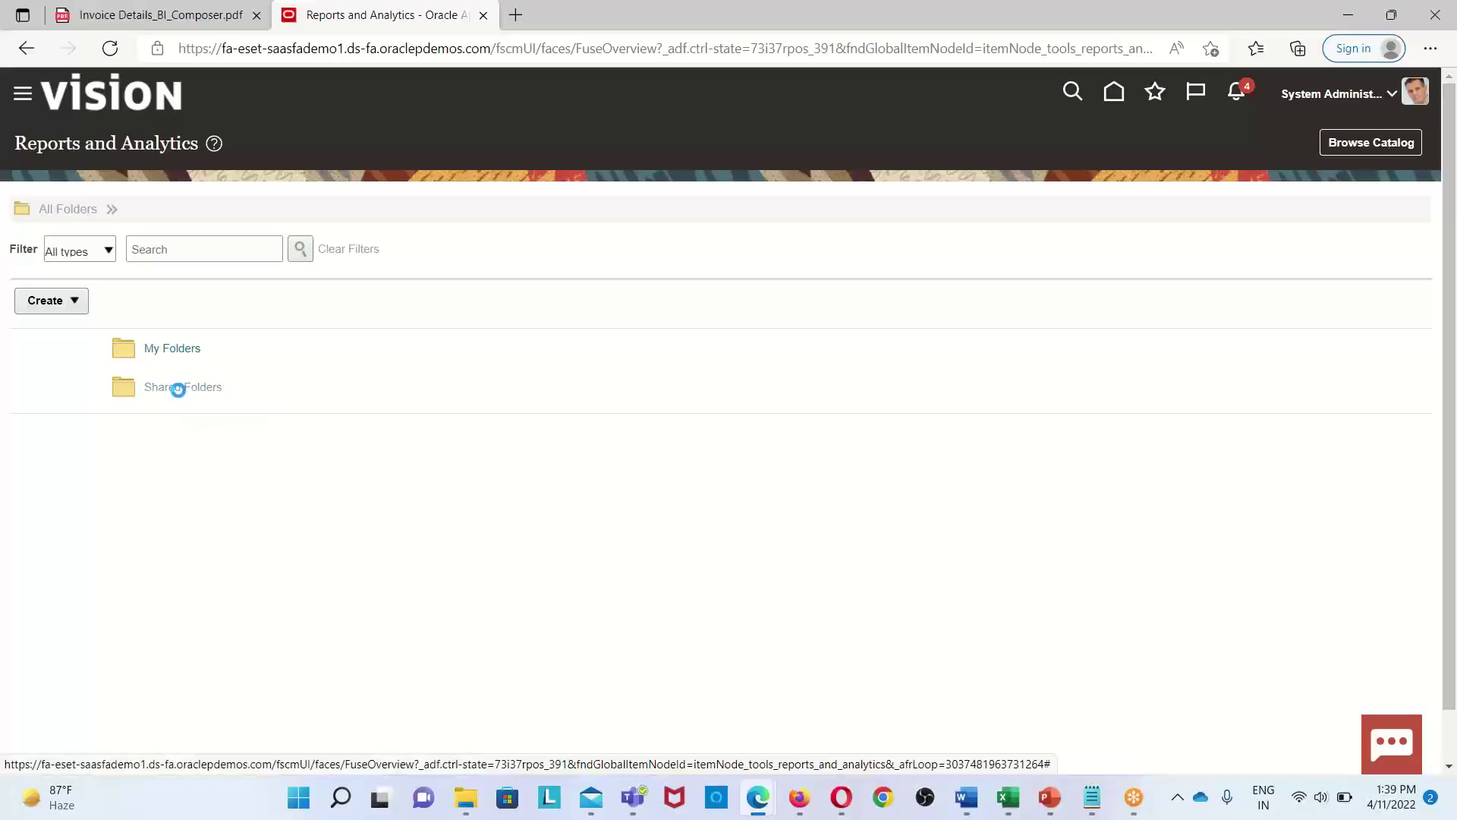
left_click(163, 503)
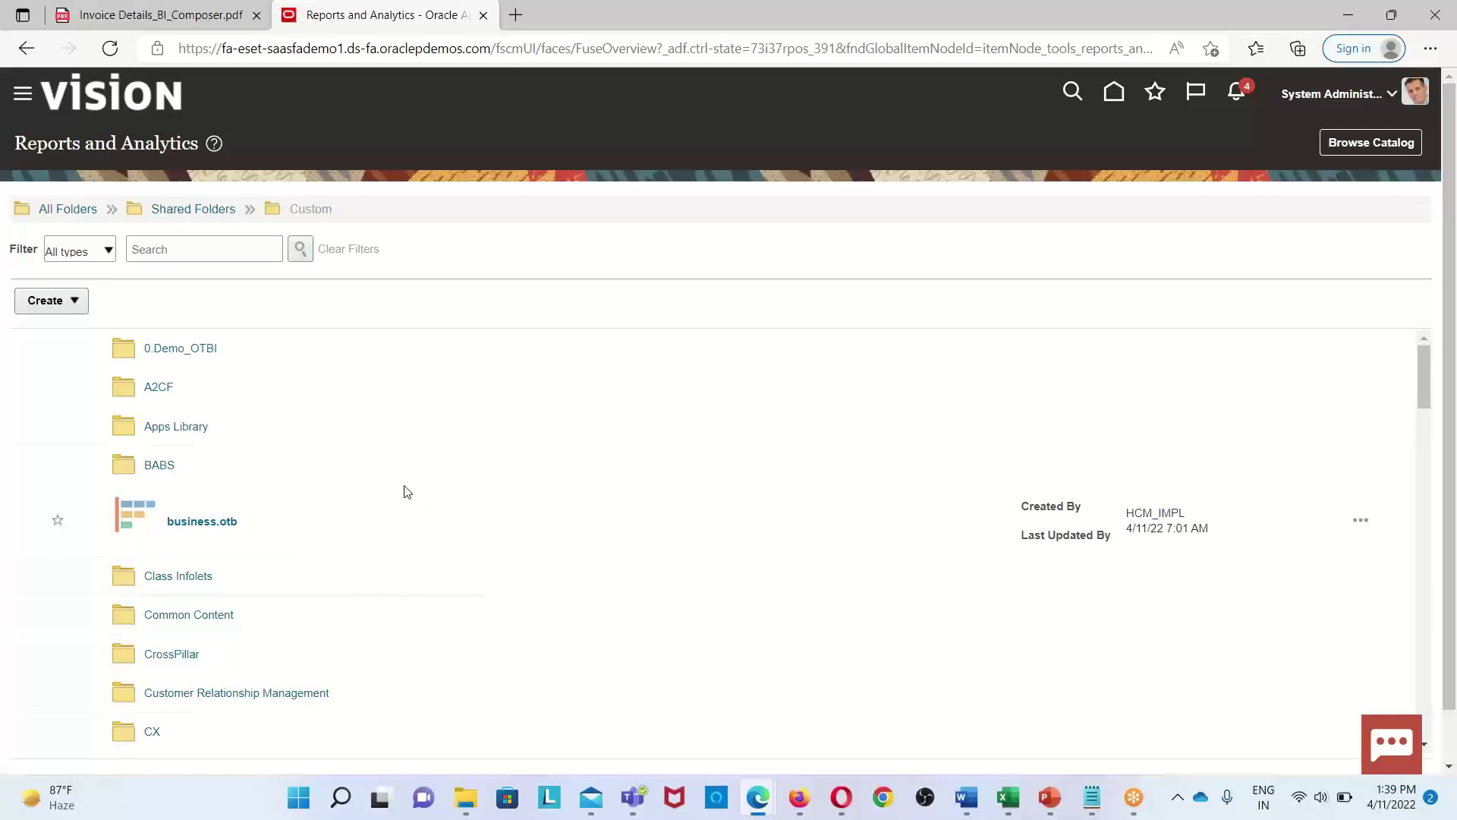
scroll(276, 531, "down", 5)
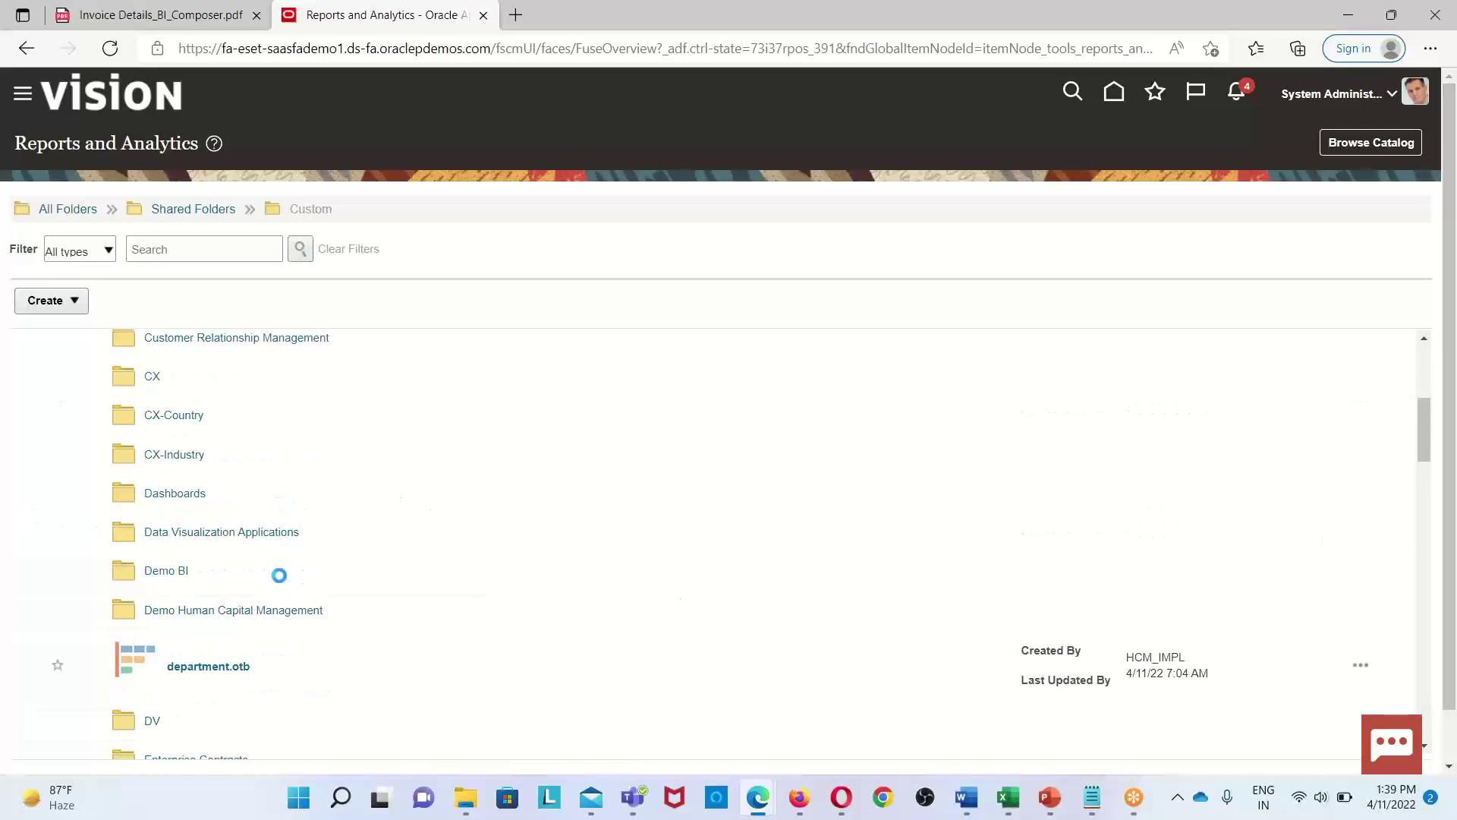
scroll(278, 576, "down", 6)
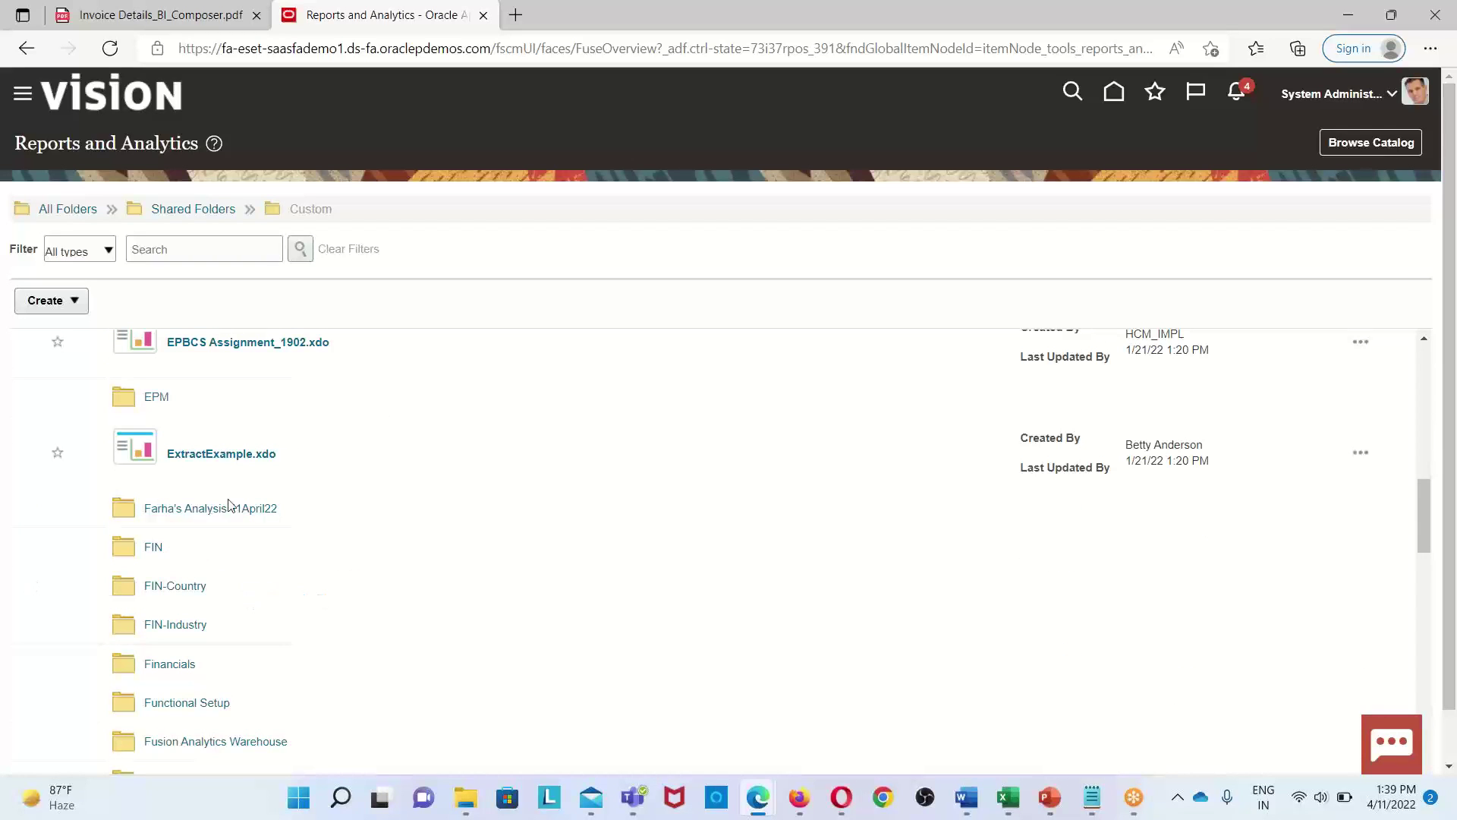
left_click(229, 505)
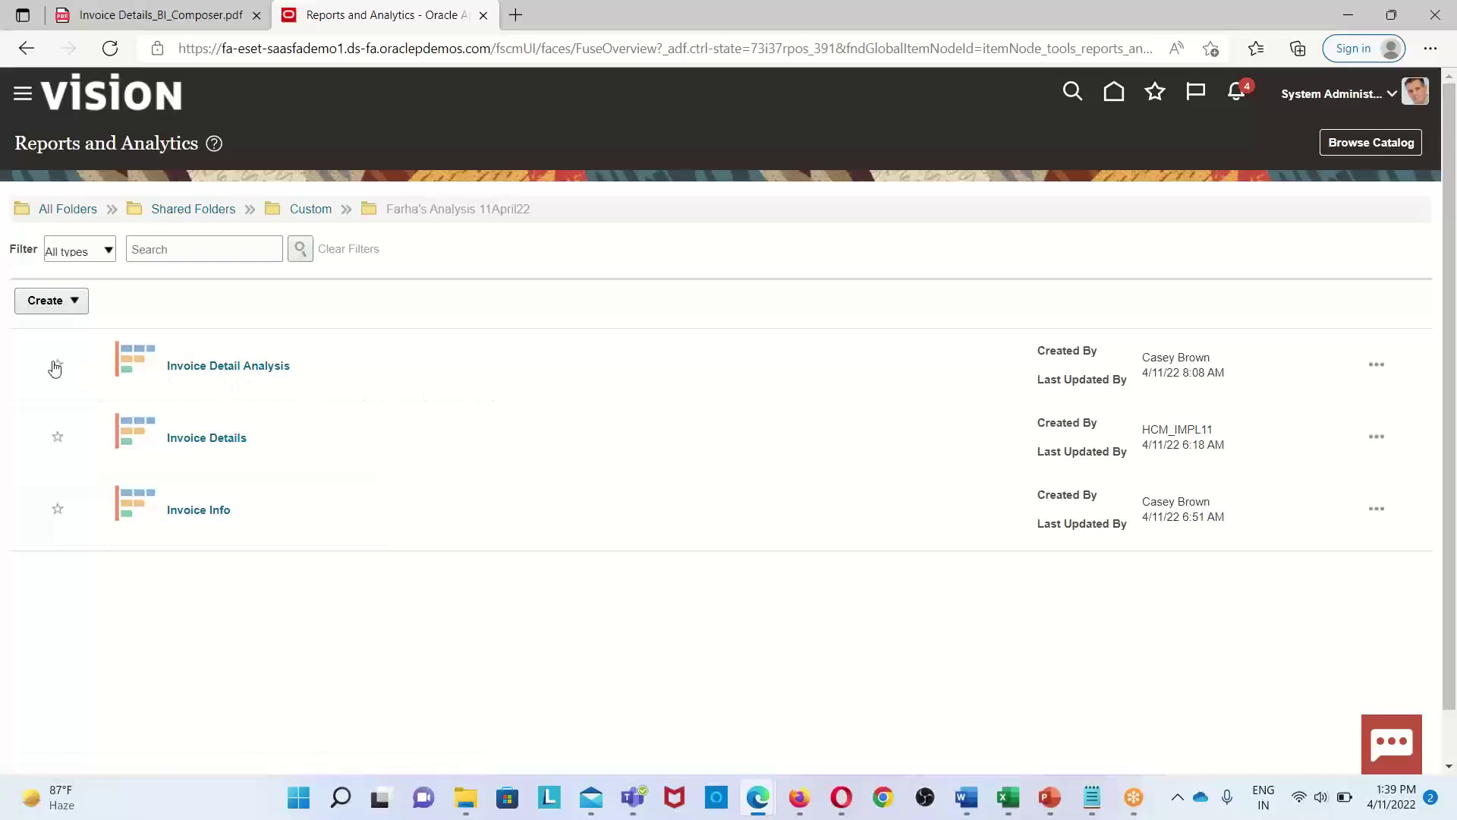
Open the saved Invoice Detail Analysis and look through its invoice rows
left_click(233, 384)
left_click(260, 369)
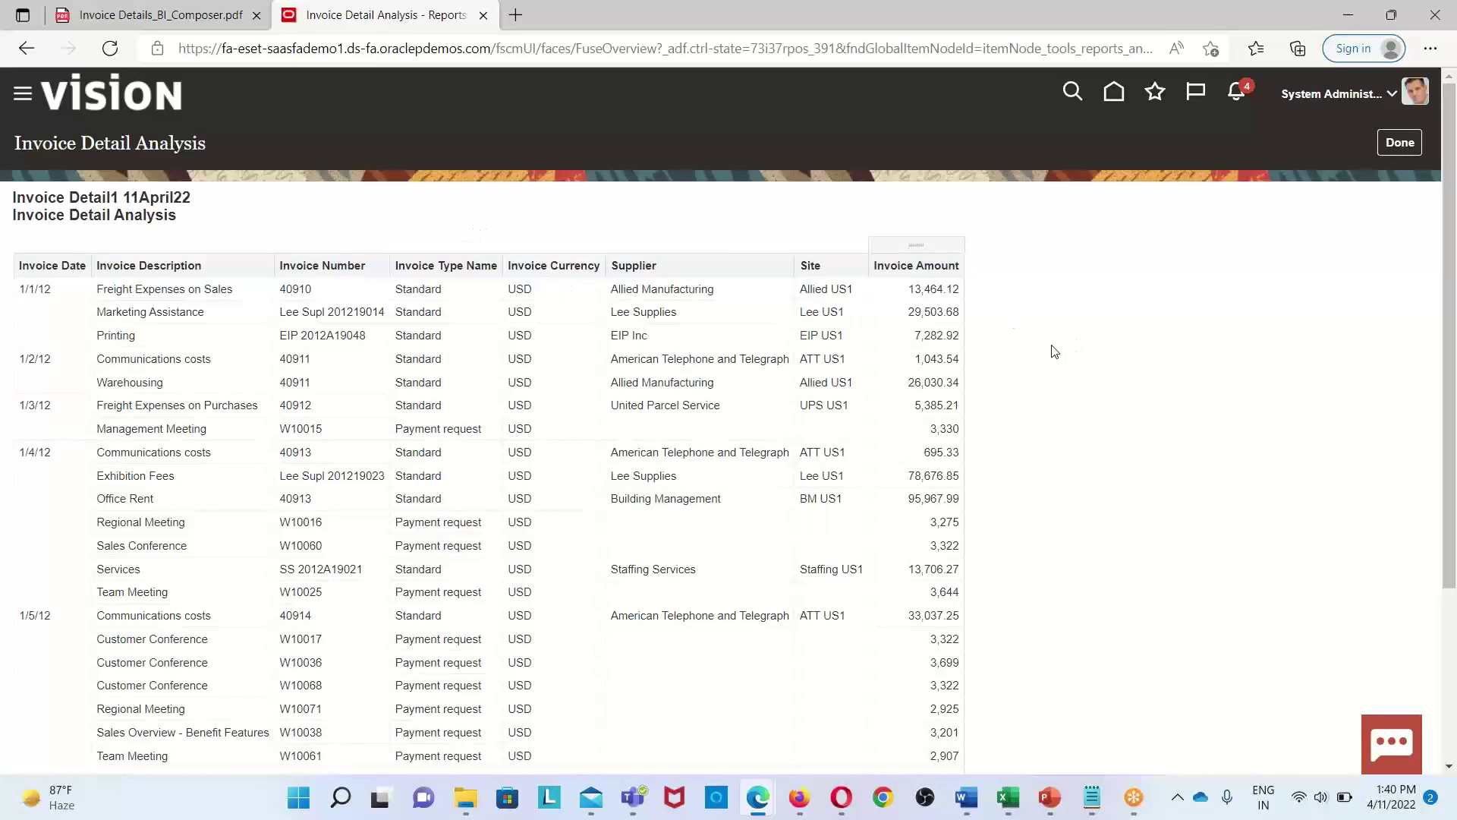
scroll(1237, 391, "down", 1)
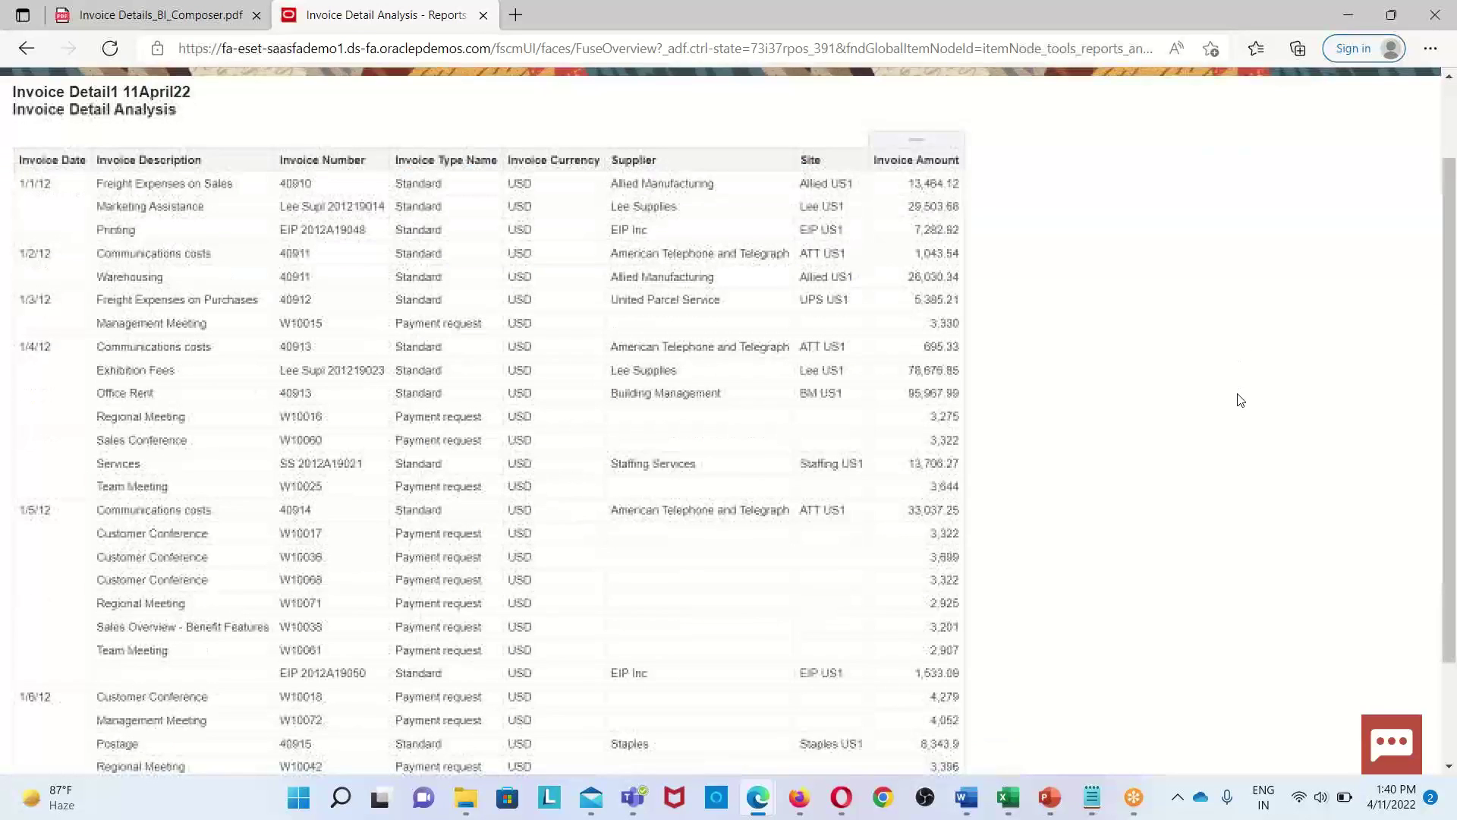
scroll(1115, 397, "up", 1)
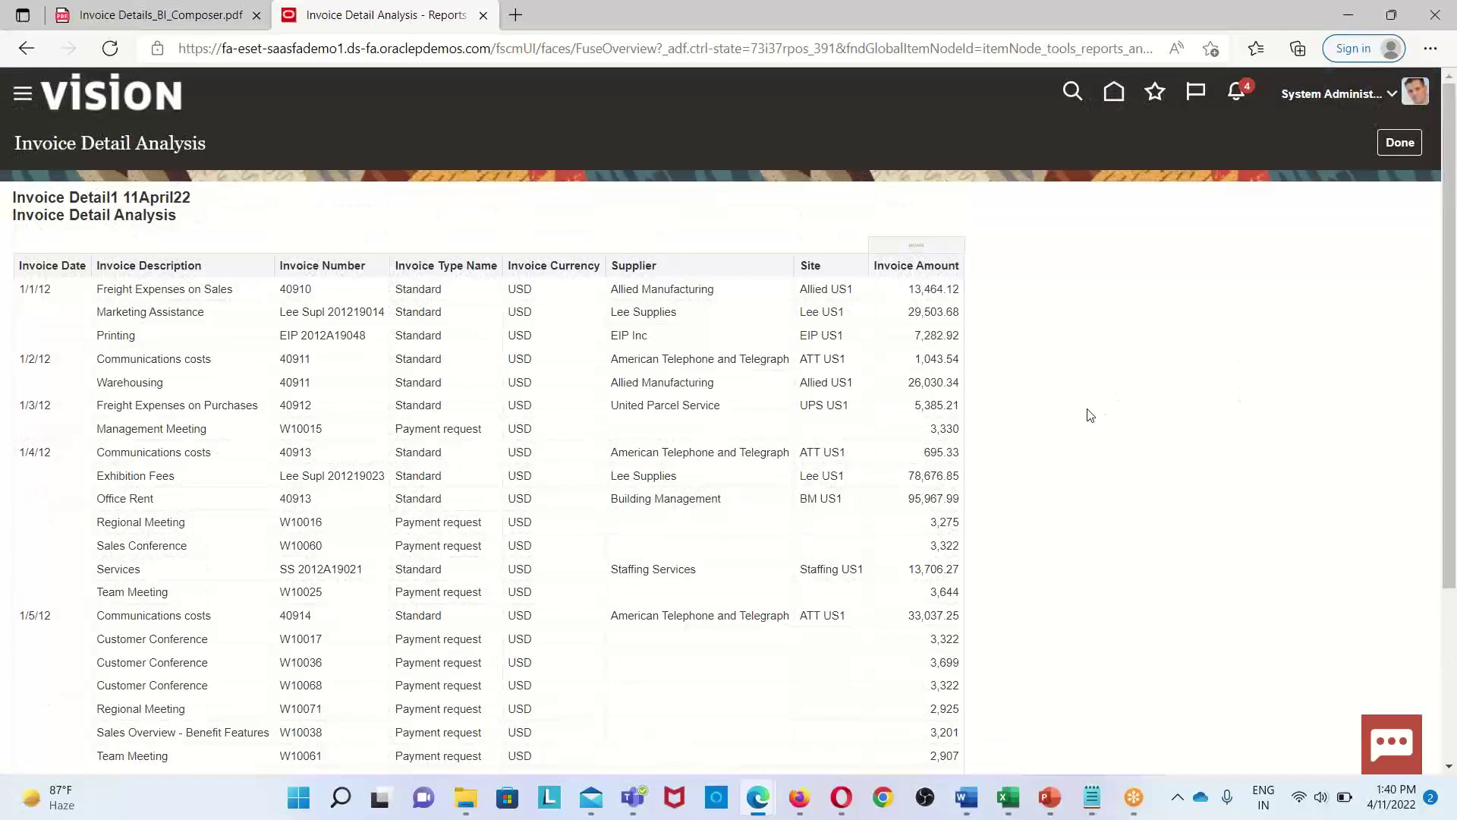